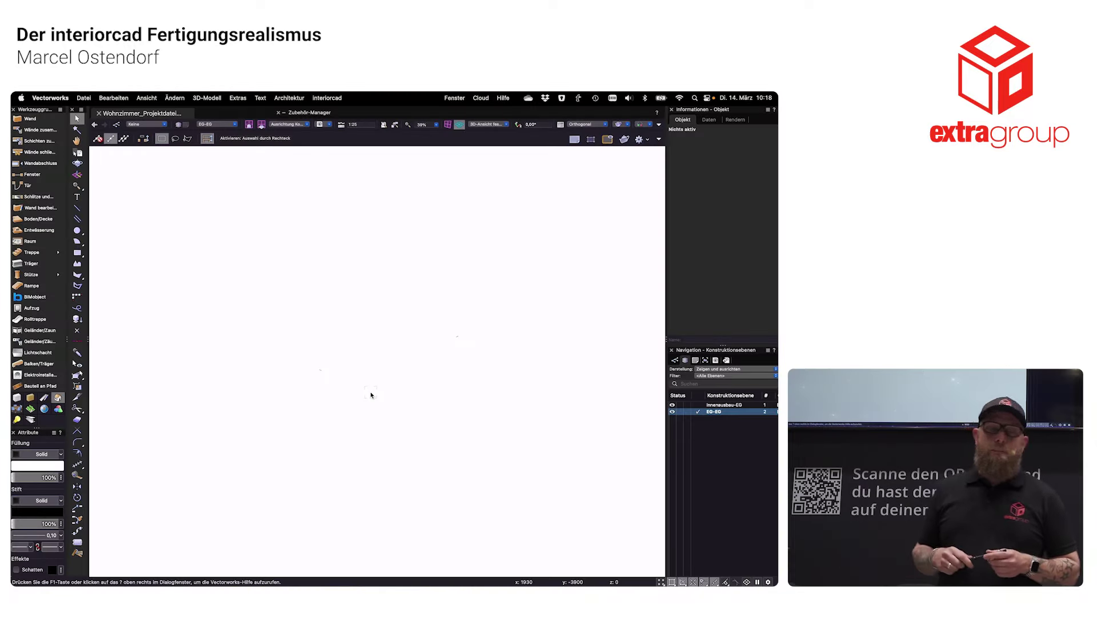
- Draw four connected walls around the room, entering a length of 2, closing at the start corner
click(43, 120)
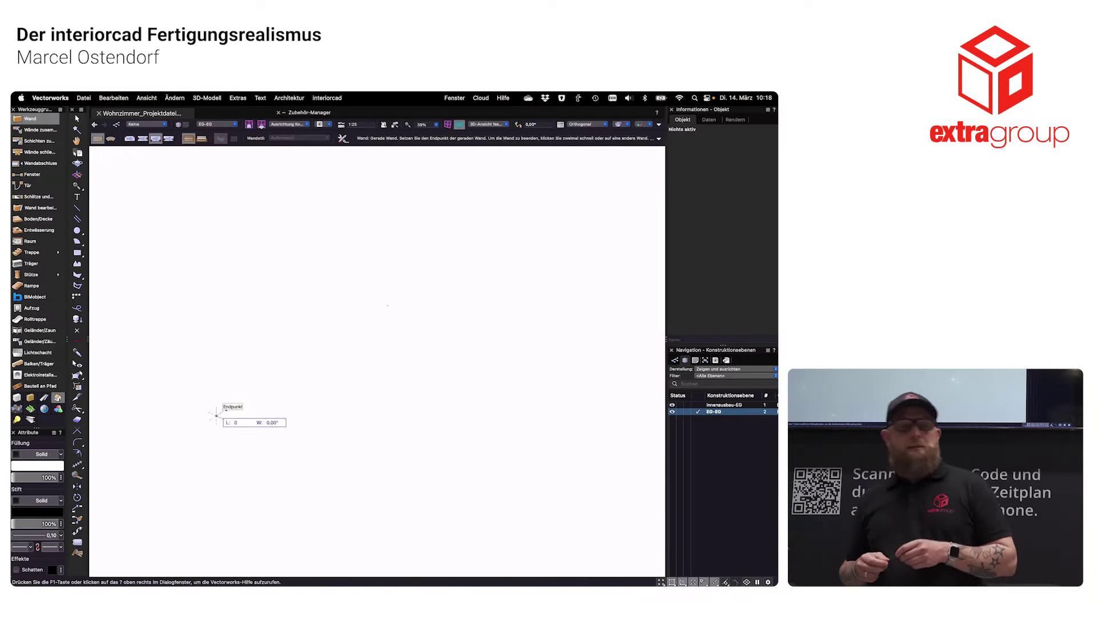
click(217, 415)
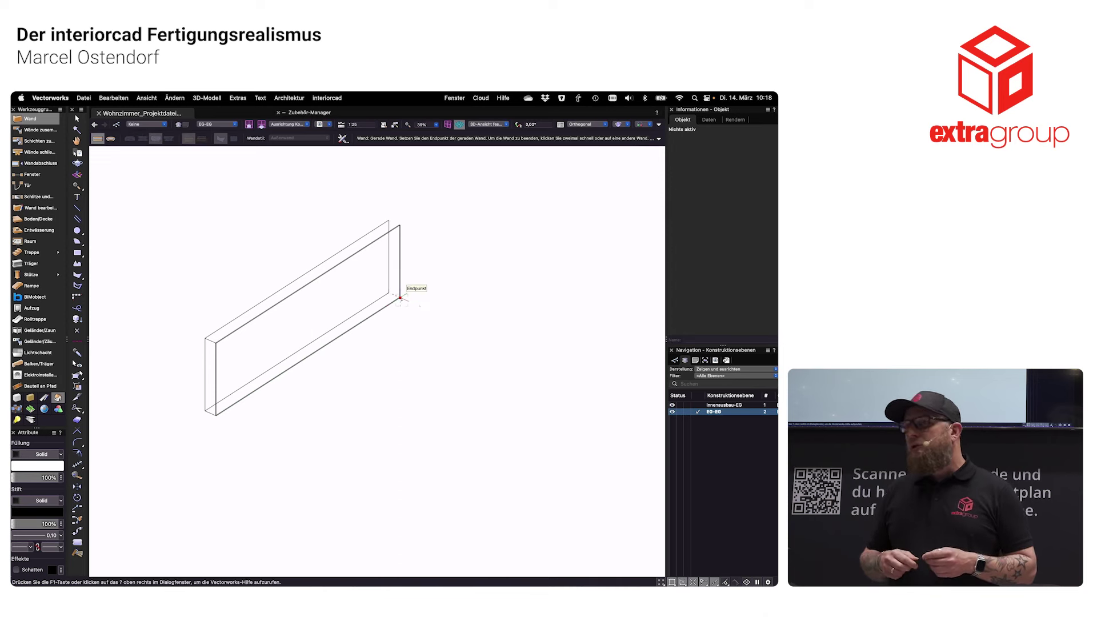
click(401, 298)
key(Tab)
text(2)
key(Escape)
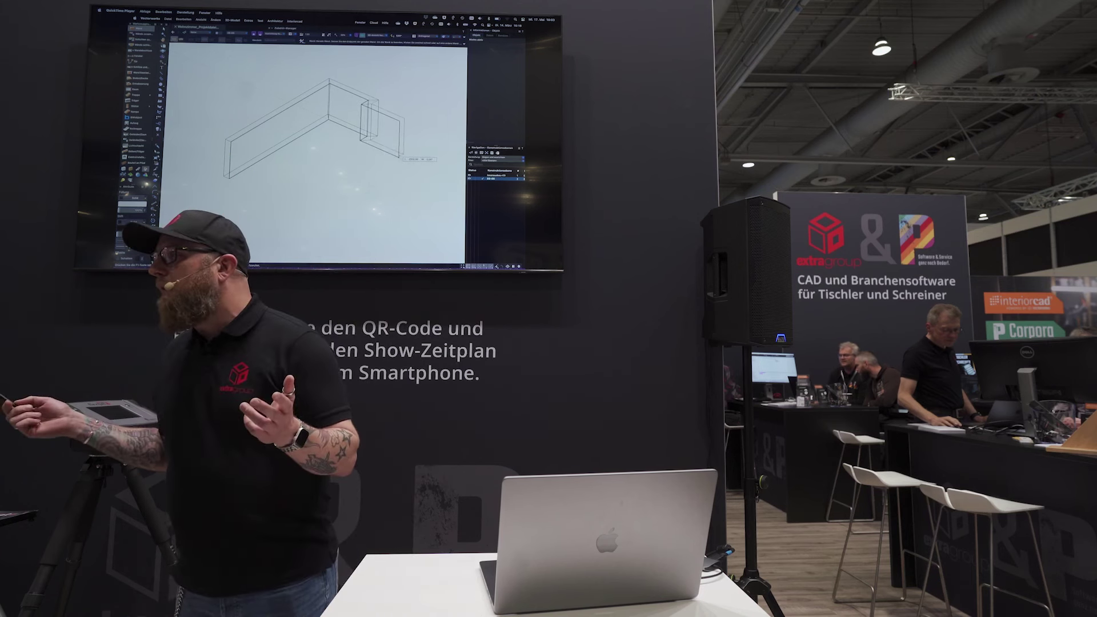
click(406, 157)
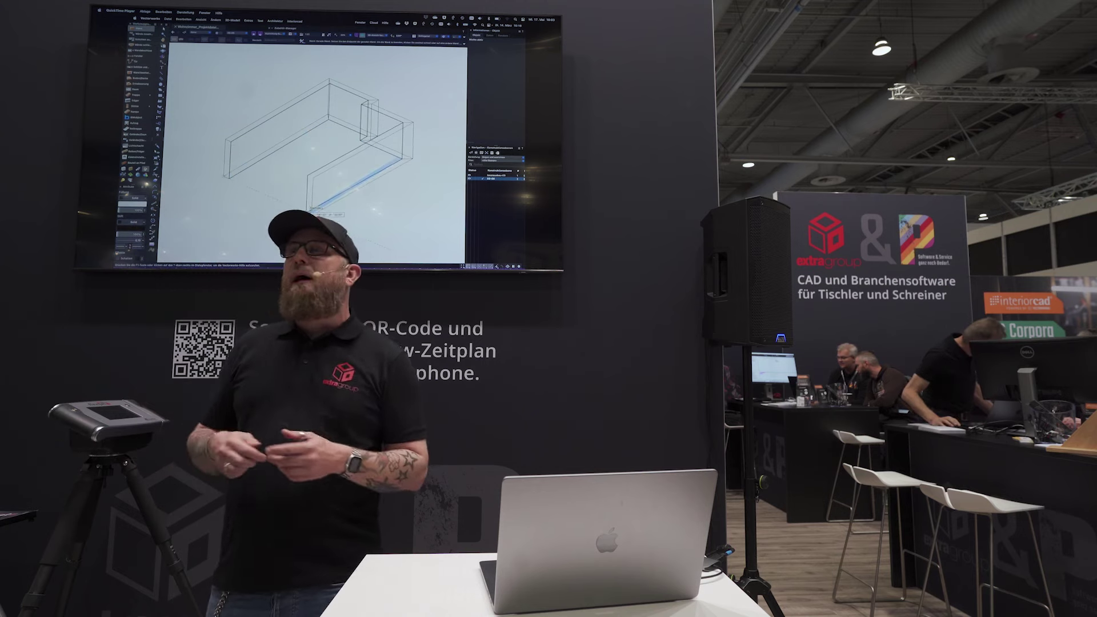
click(312, 214)
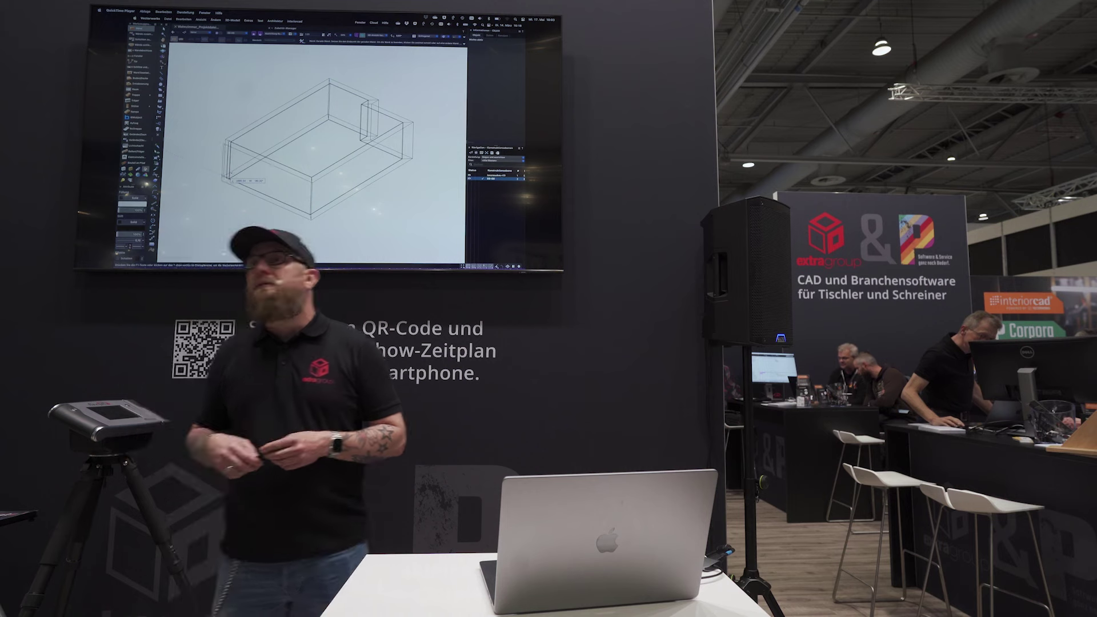
click(224, 173)
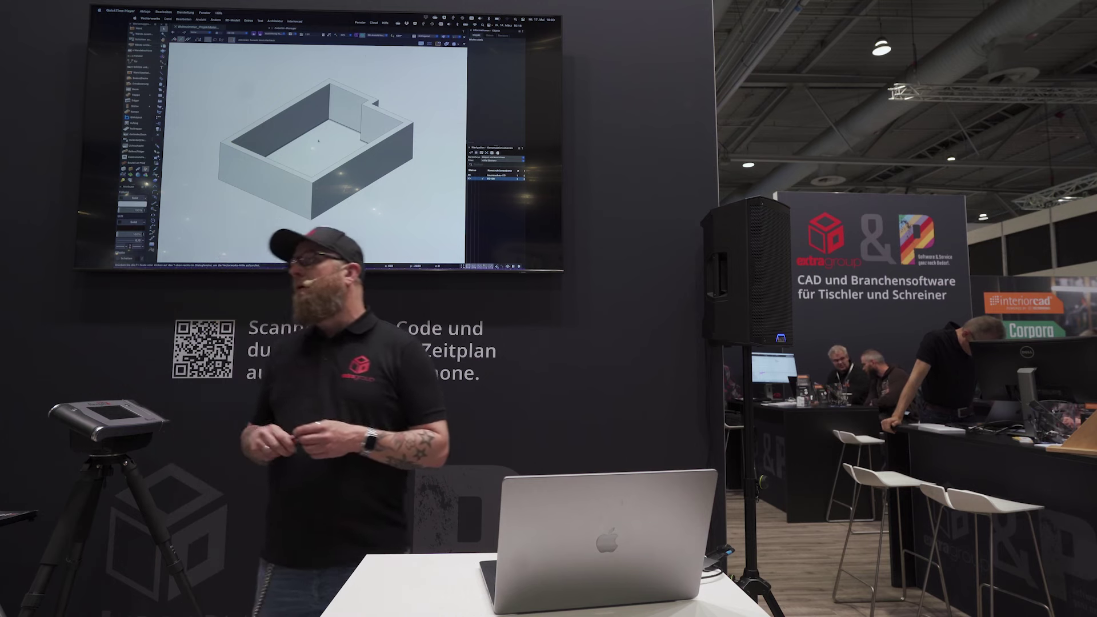
- Browse the resource library's interiorcad folder and activate the Fenster window symbol
click(367, 30)
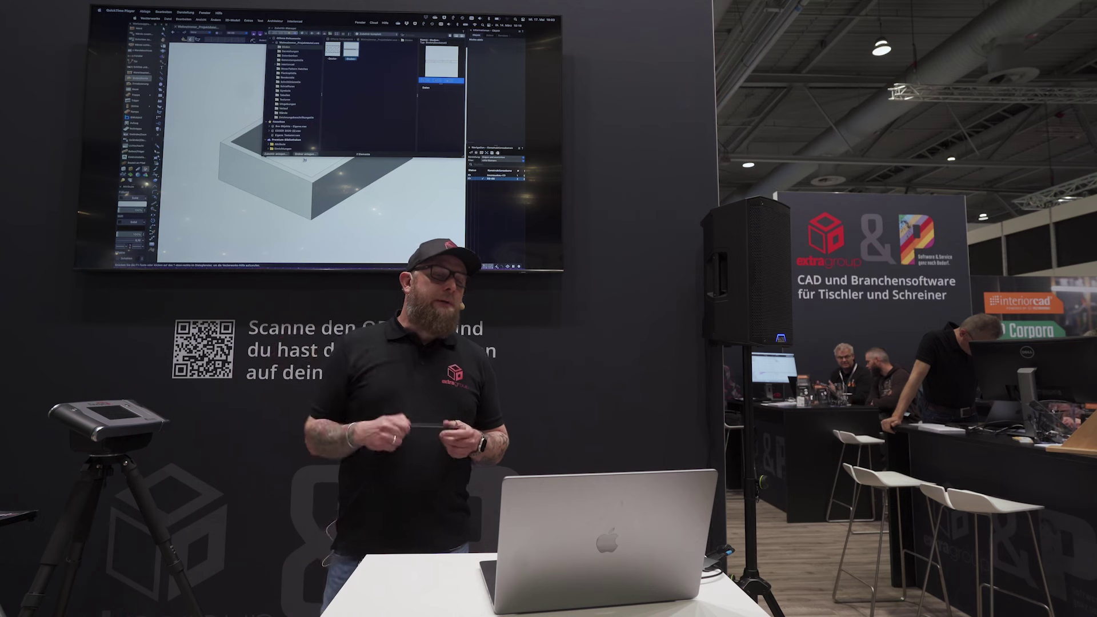
click(305, 160)
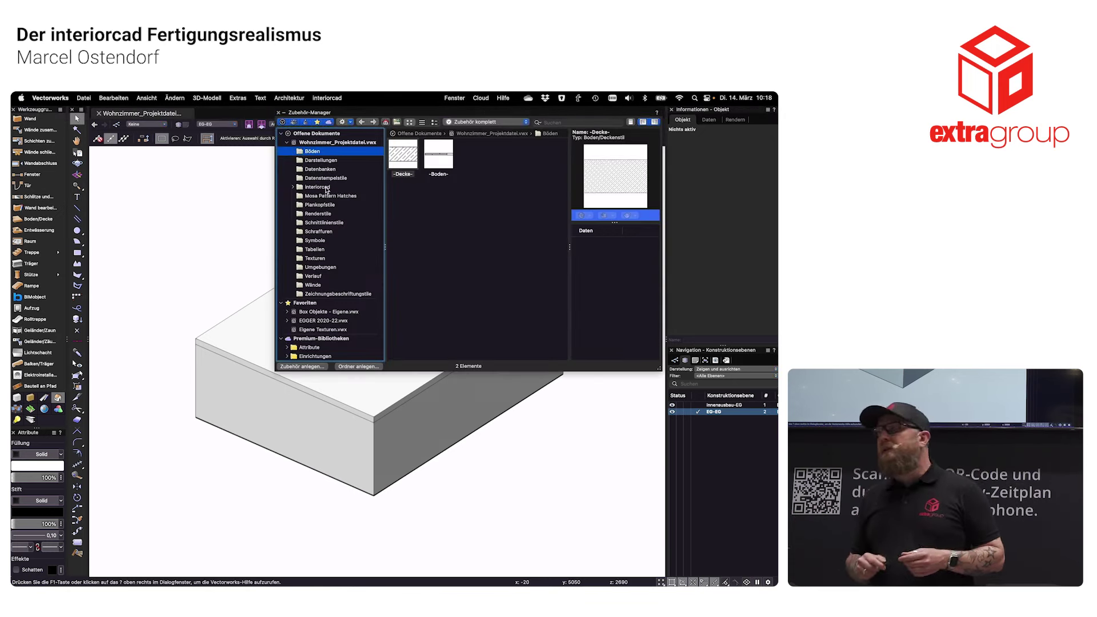
click(326, 188)
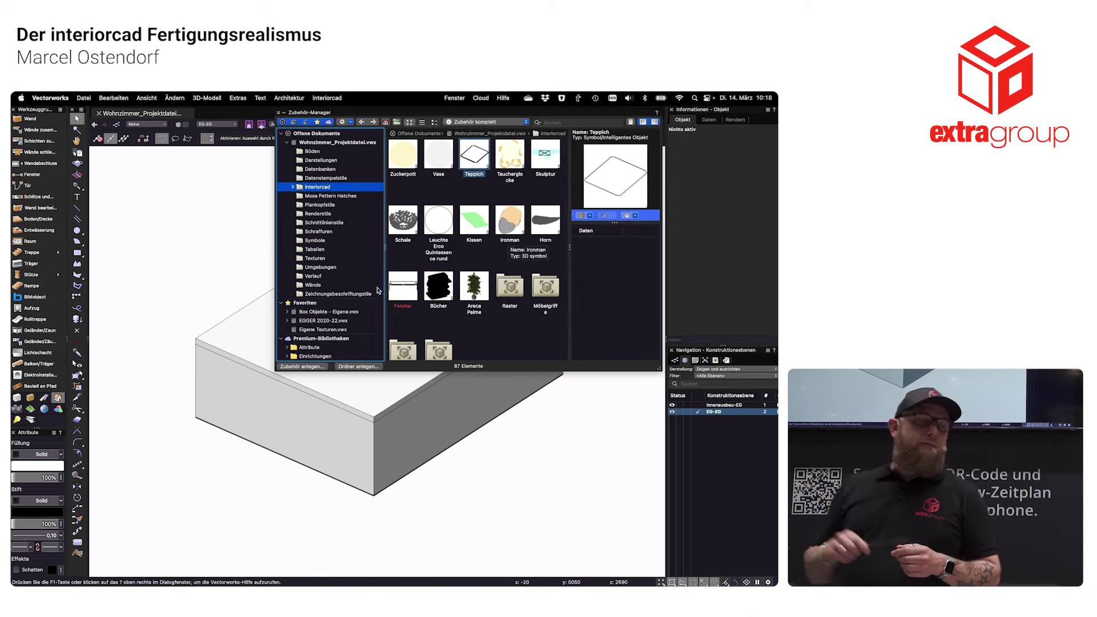
double_click(403, 286)
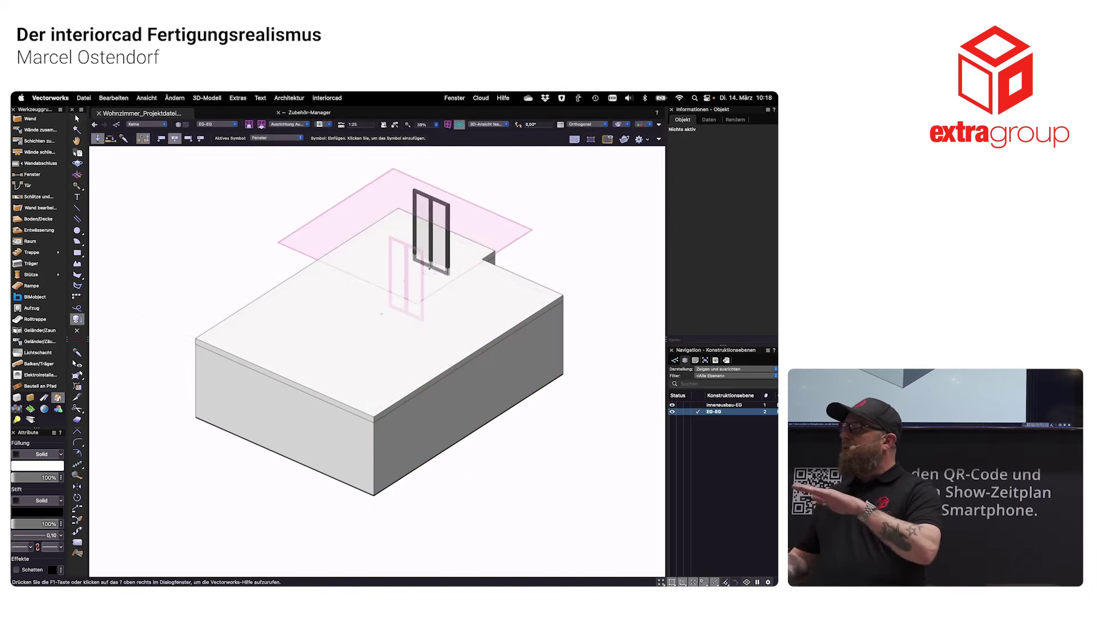
- Insert Fenster windows into the front and left walls, mirroring the left-wall window
click(441, 277)
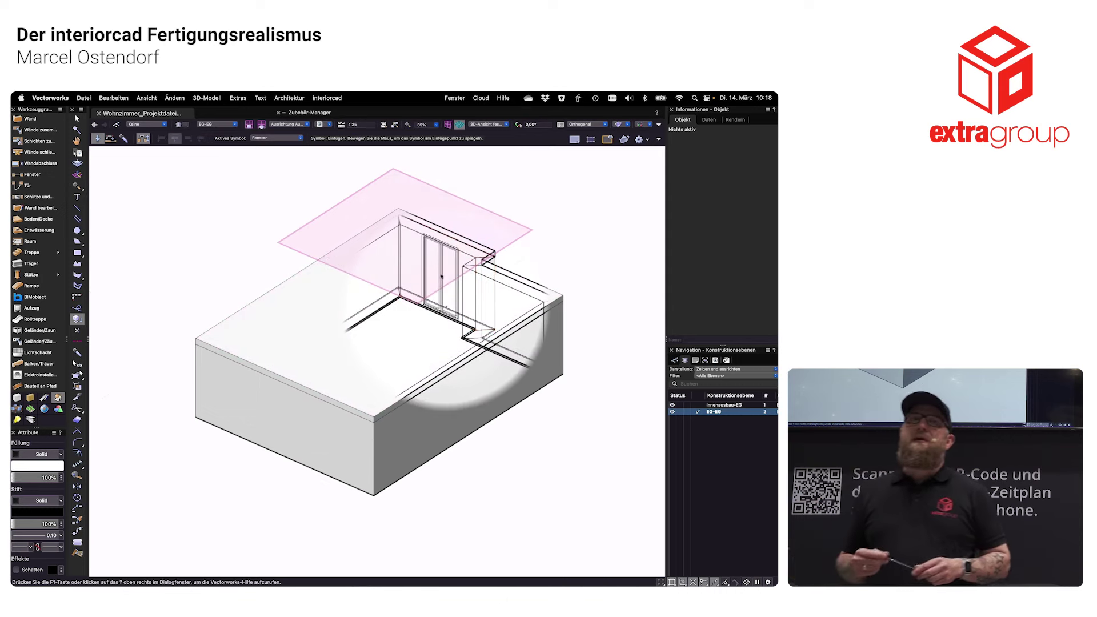
click(442, 280)
click(517, 401)
click(439, 454)
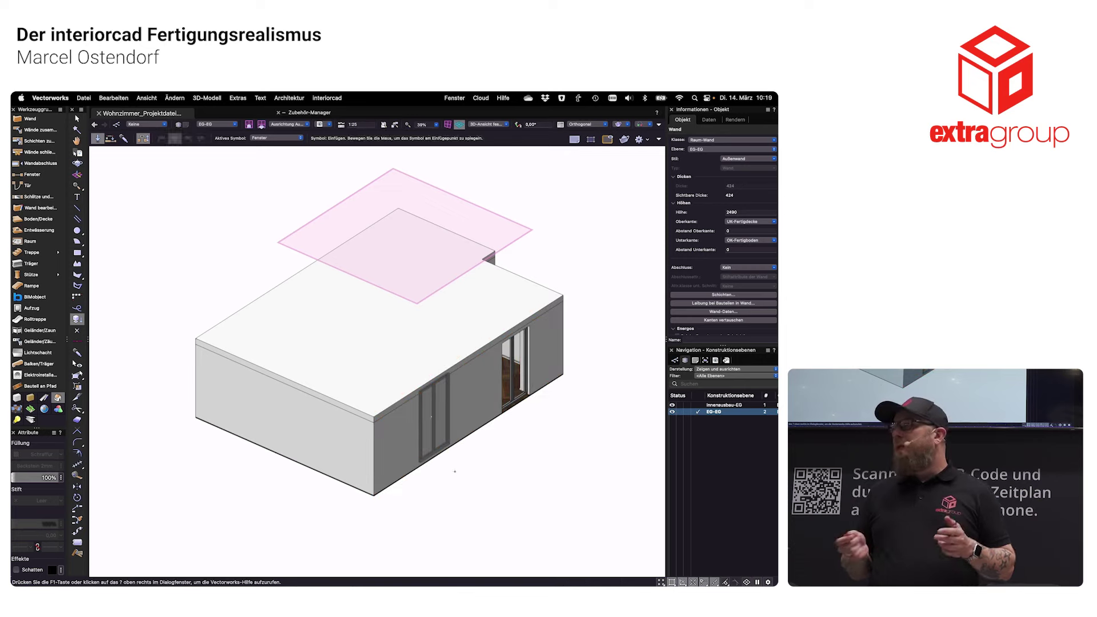
click(315, 474)
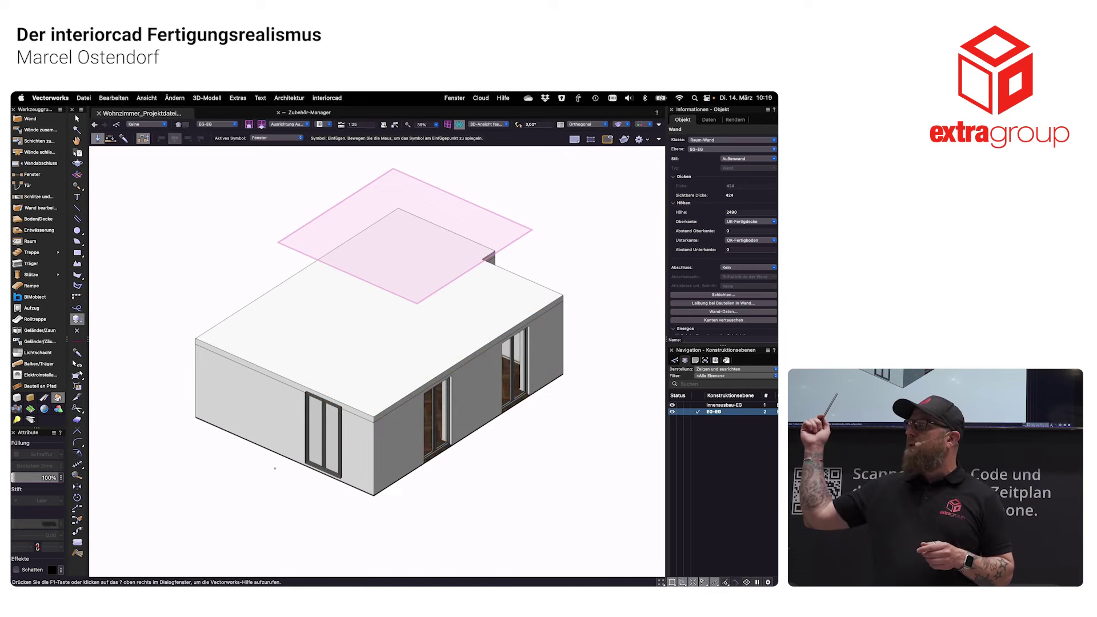
click(275, 469)
click(257, 341)
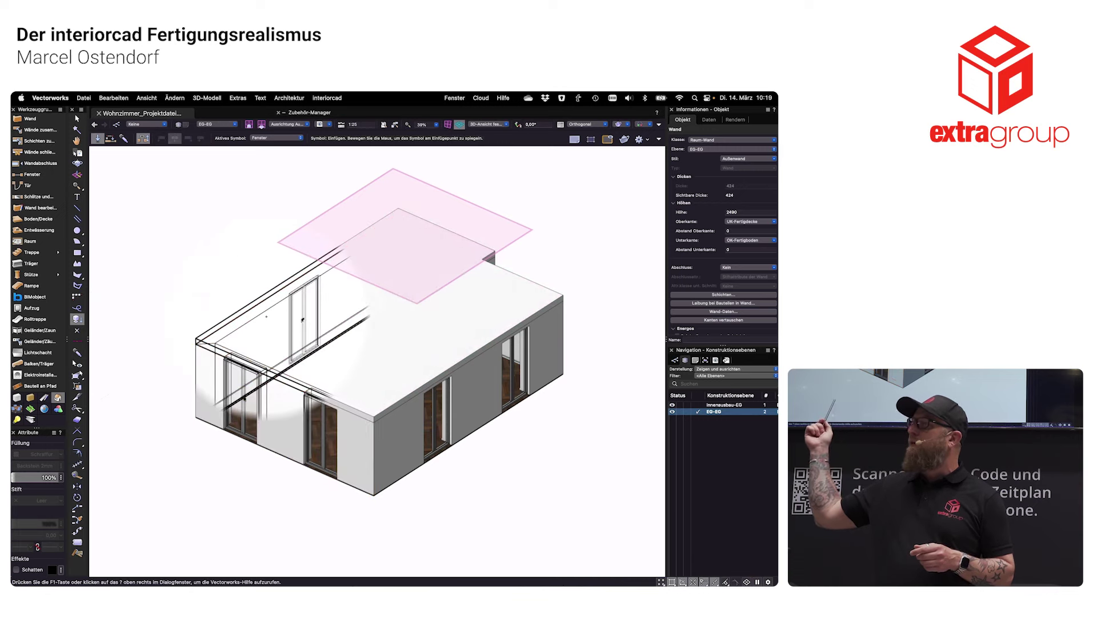
- Return to selection and orbit to a low view inside the room
key(x)
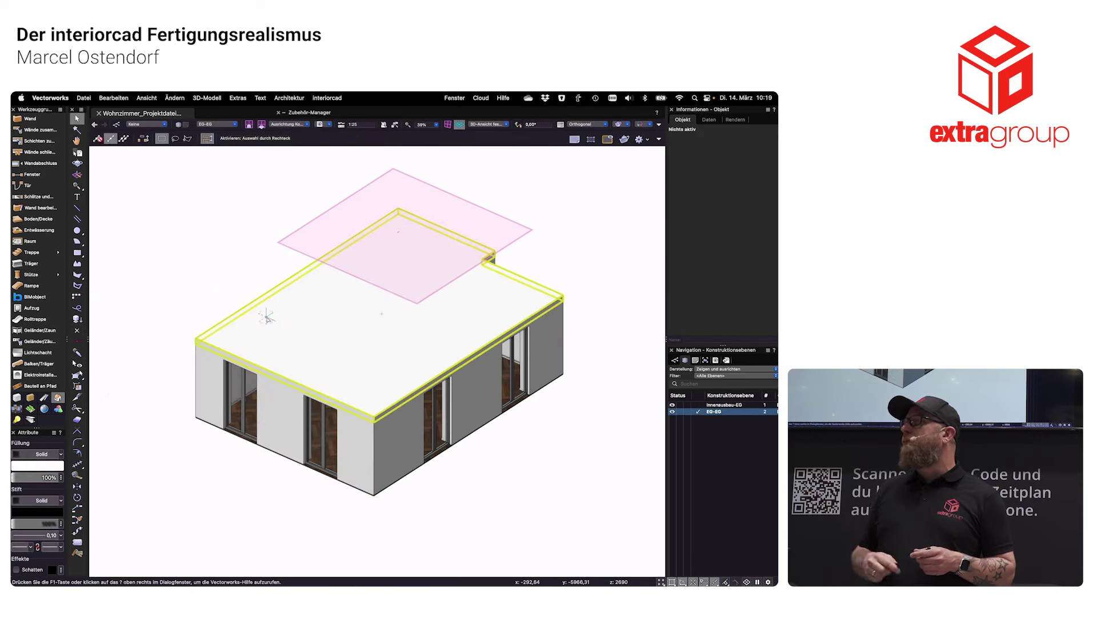
key(shift+c)
mouse_move(289, 330)
mouse_down()
mouse_move(403, 267)
mouse_move(436, 314)
mouse_move(283, 323)
mouse_up()
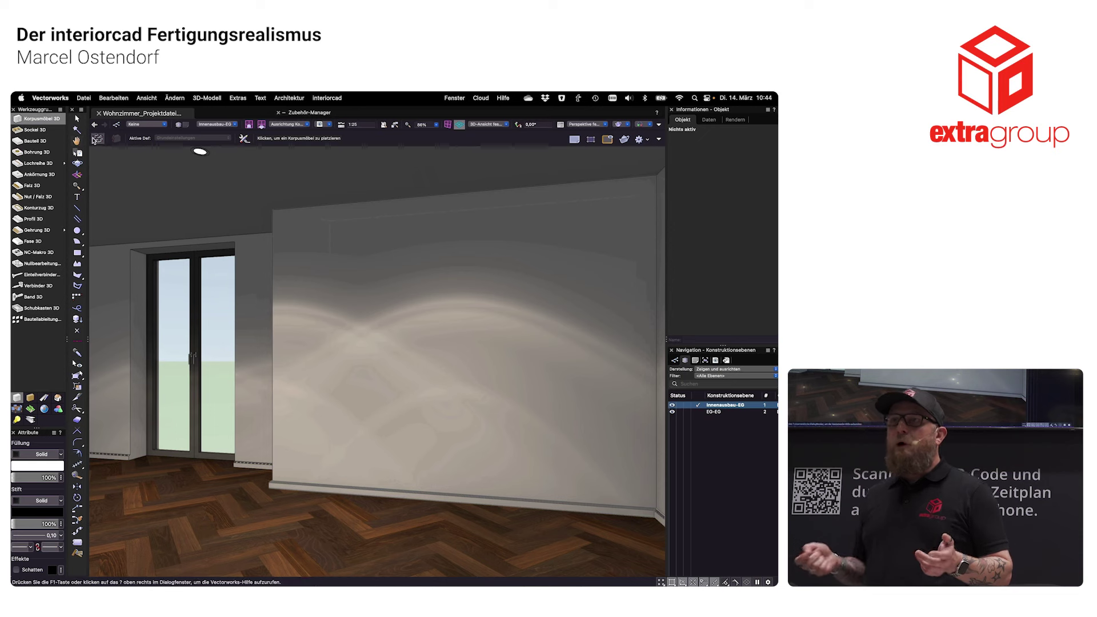
- Place a Korpusmöbel 3D cabinet against the wall, lowering its height and widening it
click(50, 119)
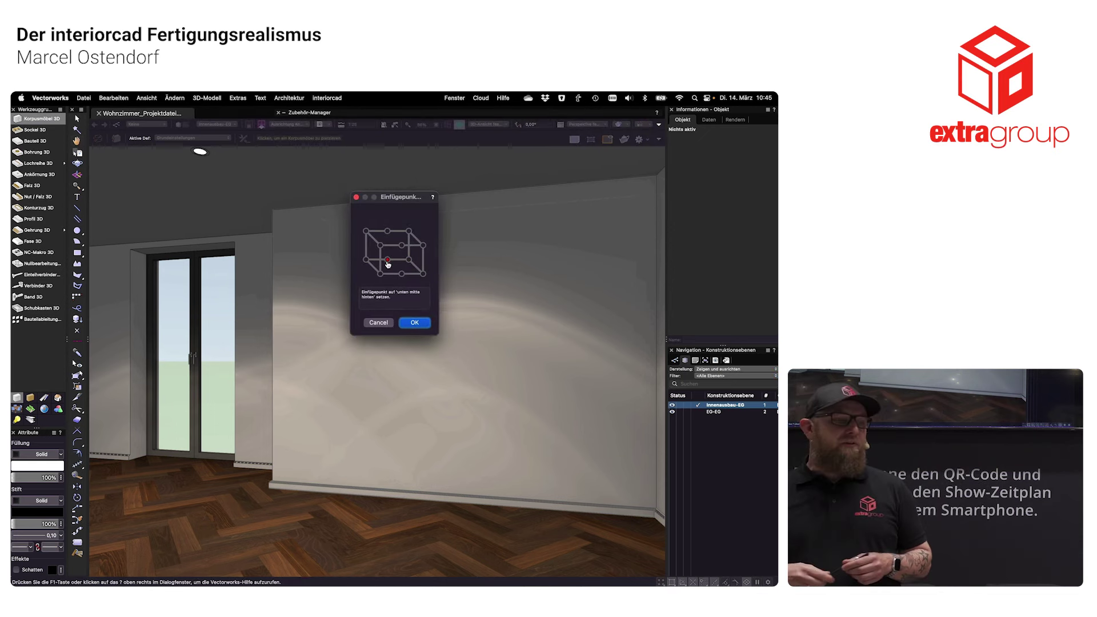
click(415, 322)
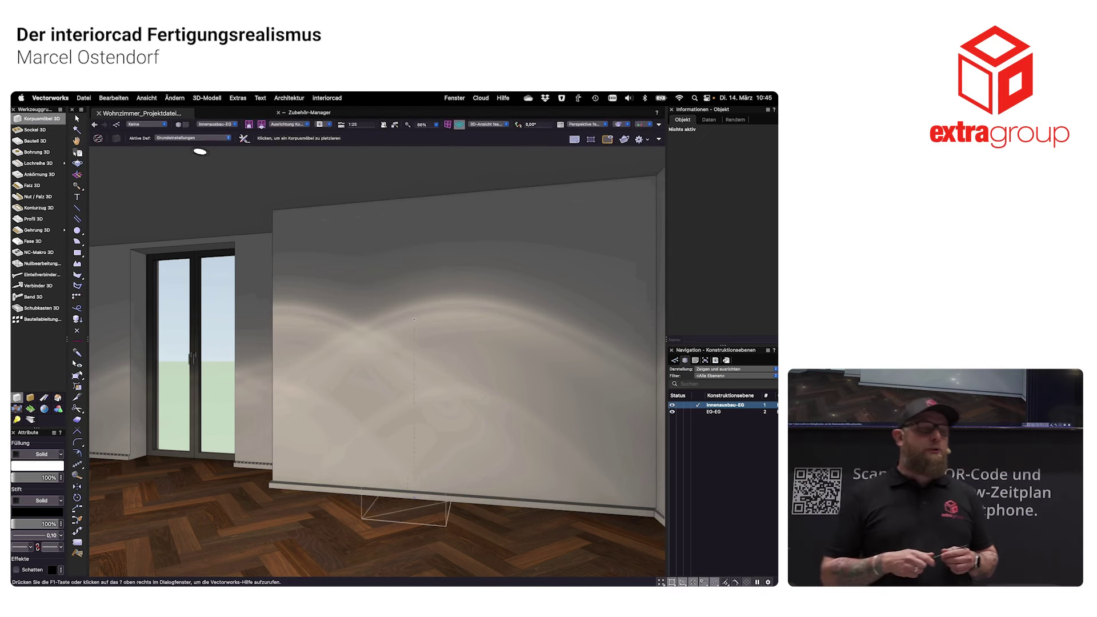
click(395, 500)
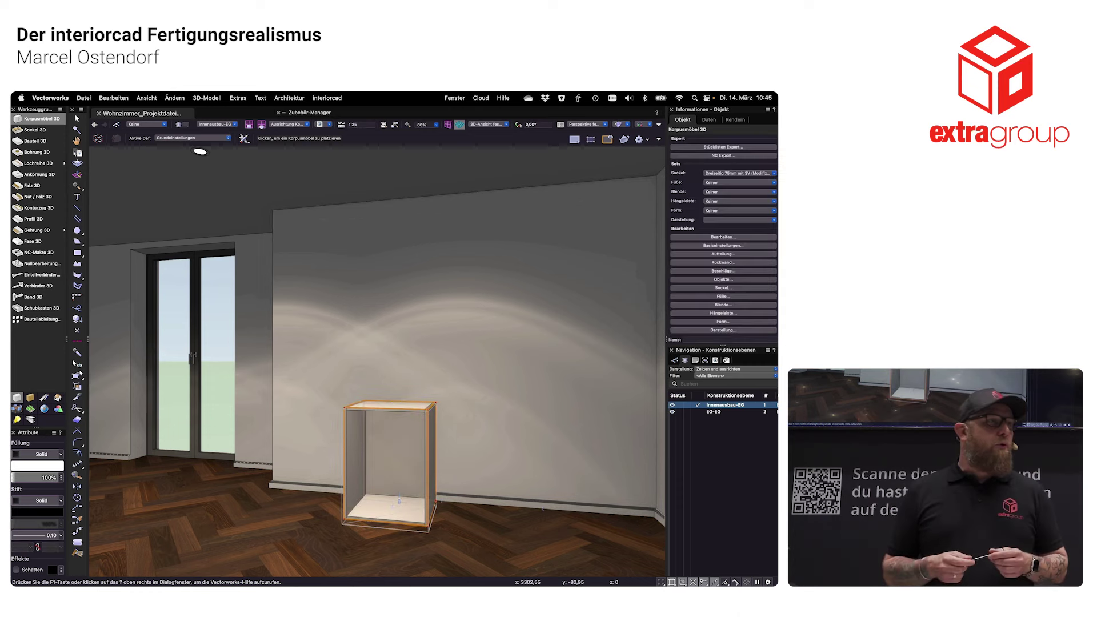
key(shift+r)
drag(393, 405, 392, 428)
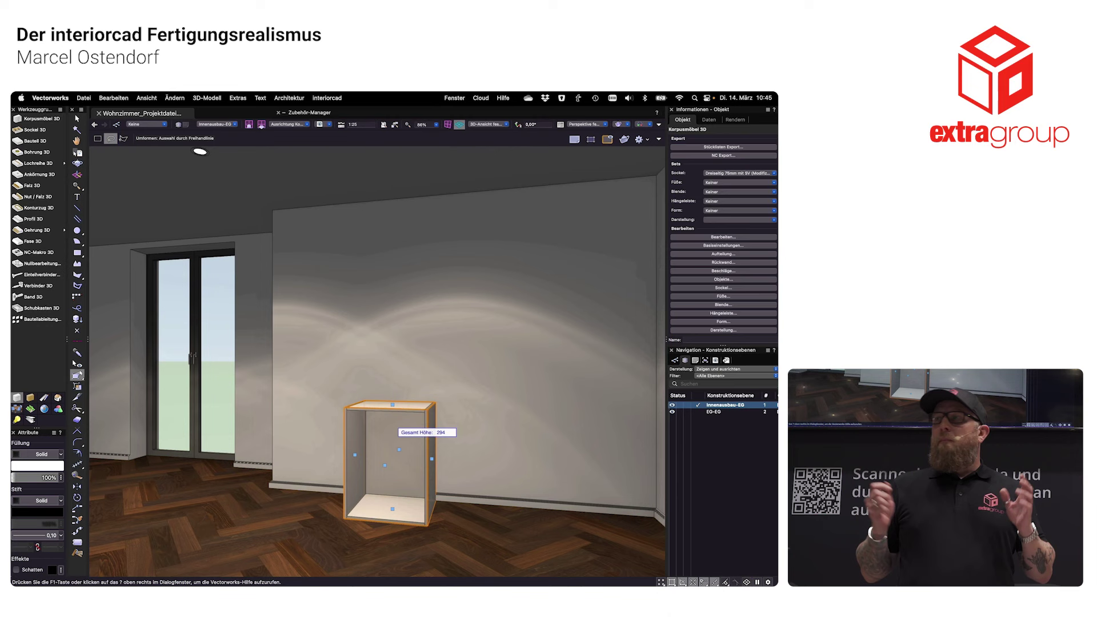
click(430, 503)
drag(431, 492, 446, 496)
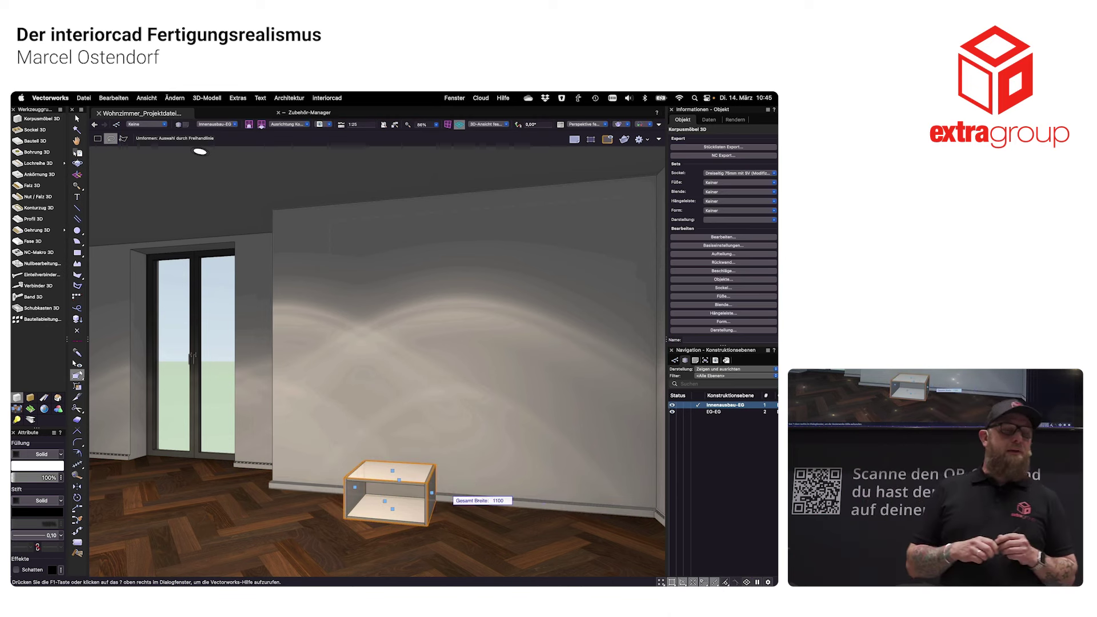
click(466, 495)
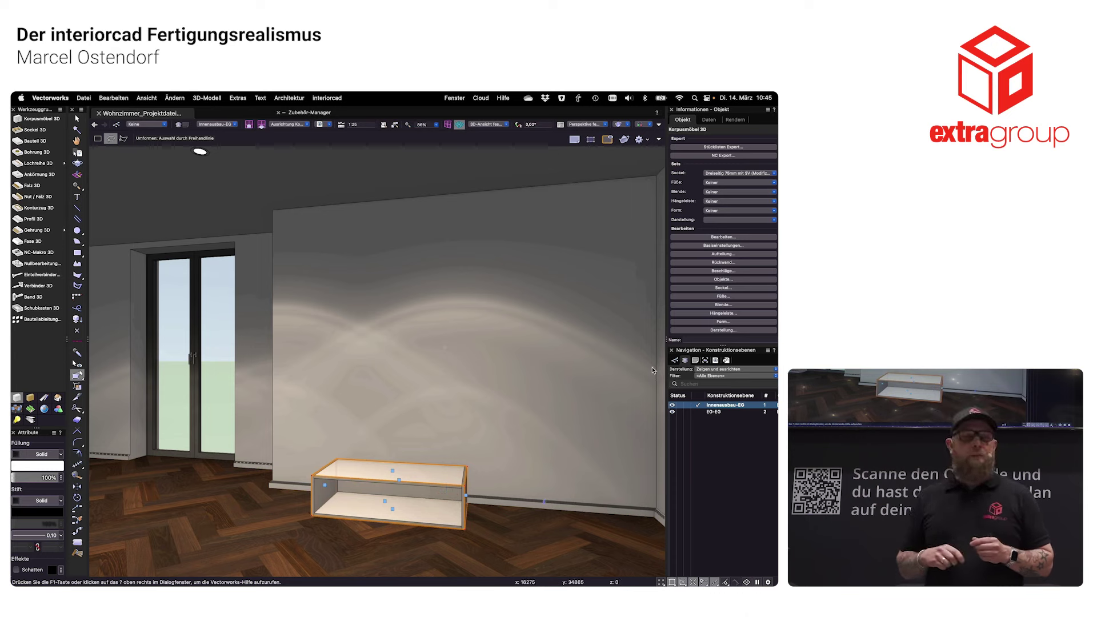
- Enable the Sockel plinth and set the cabinet front to Schublade, then apply
click(724, 289)
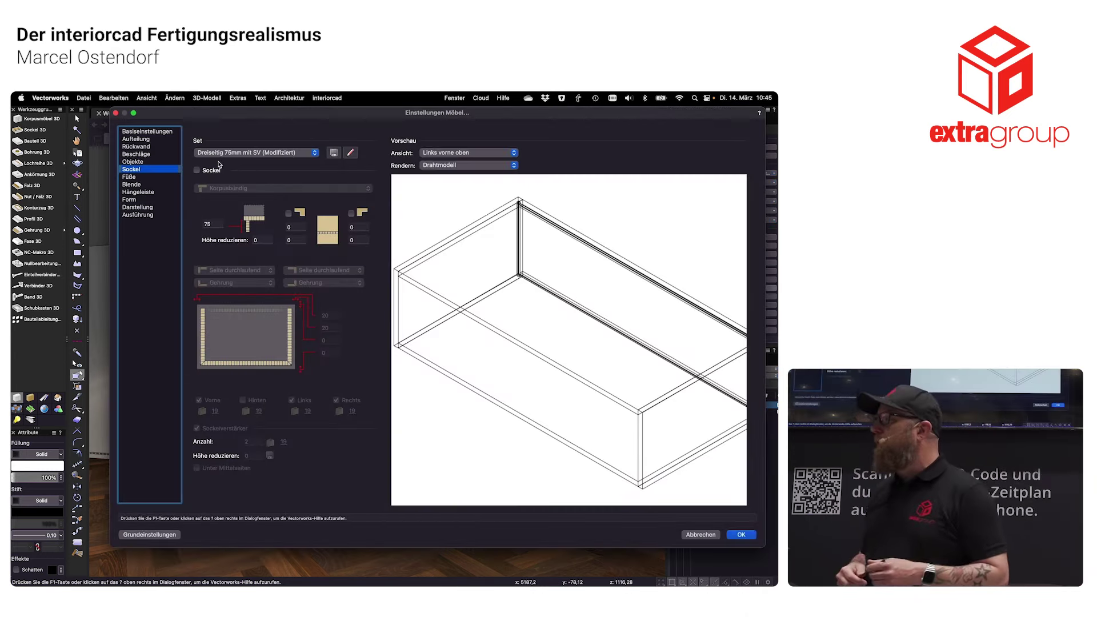
click(213, 170)
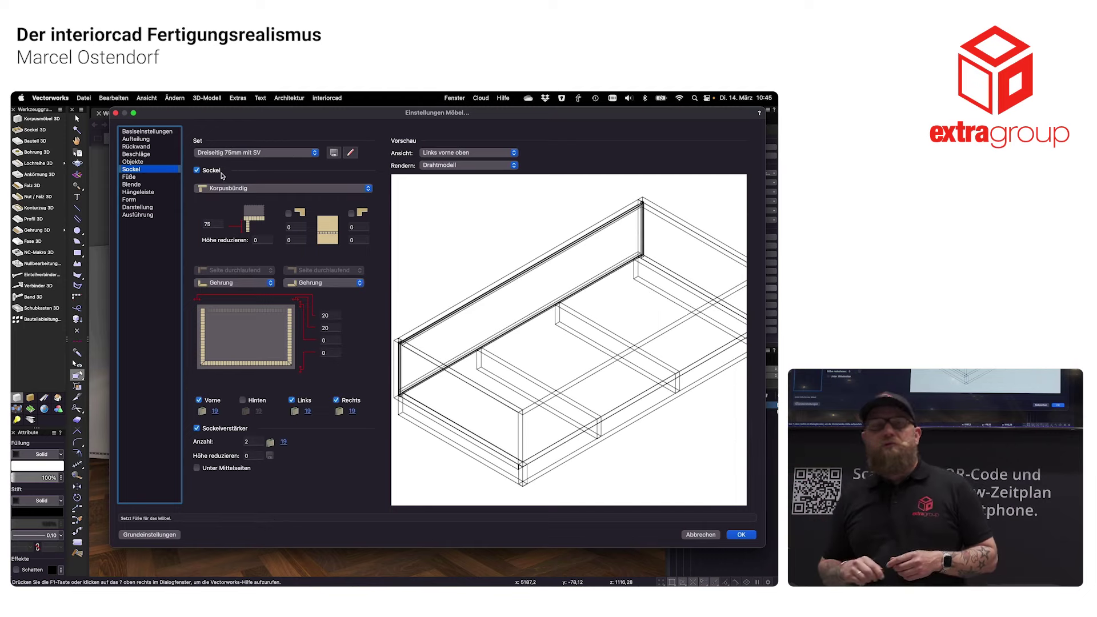
click(137, 139)
click(251, 182)
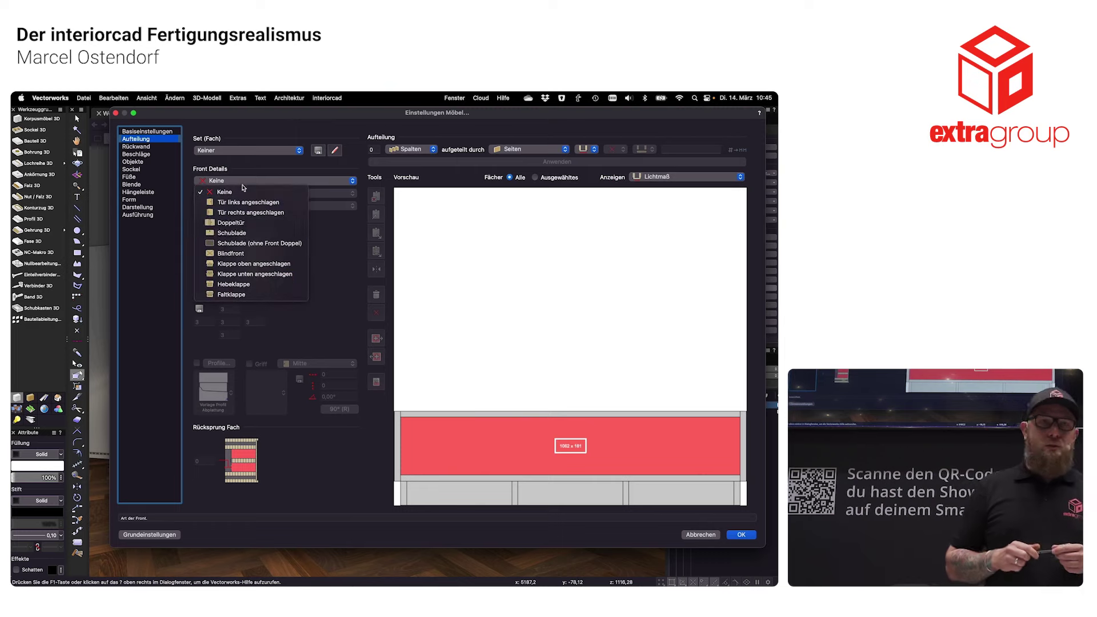
click(247, 233)
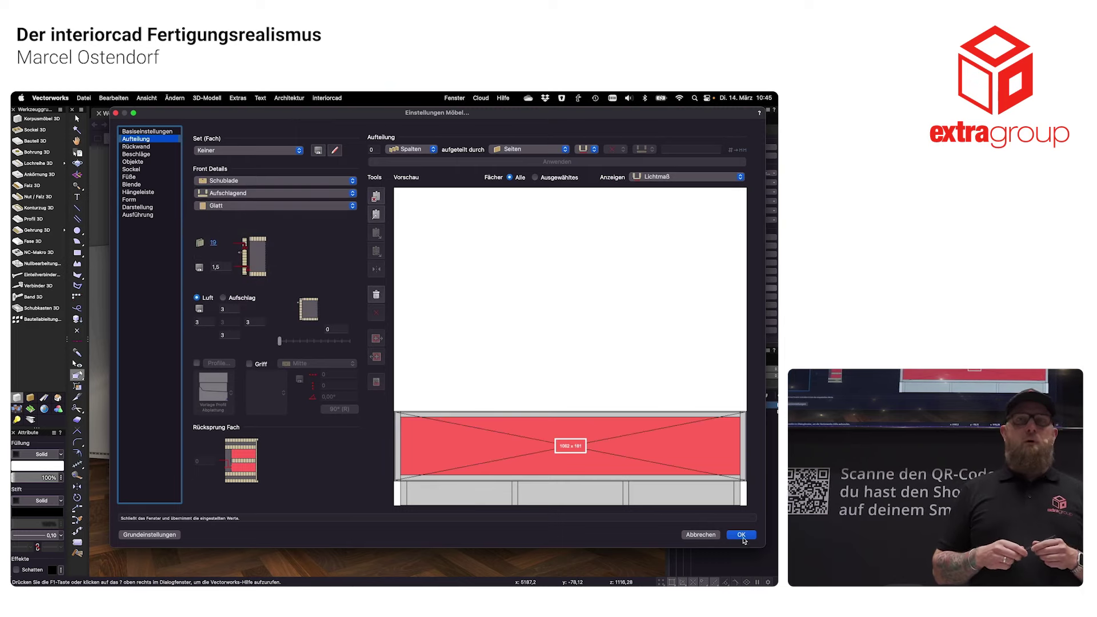
click(743, 536)
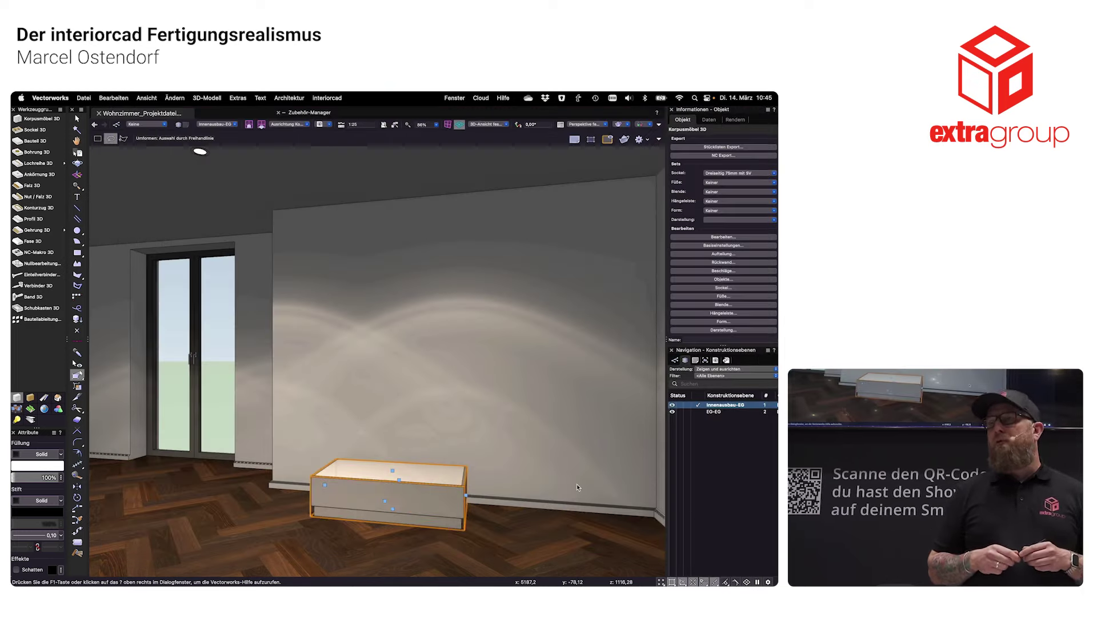
- Set the working plane on the lower cabinet's top surface
key(grave)
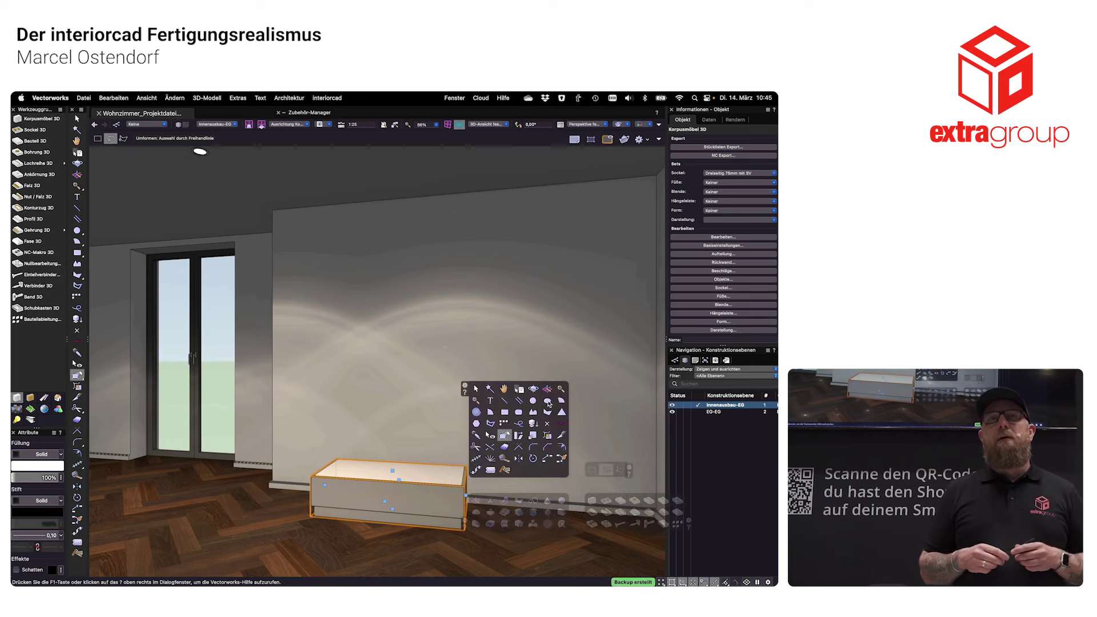
click(548, 390)
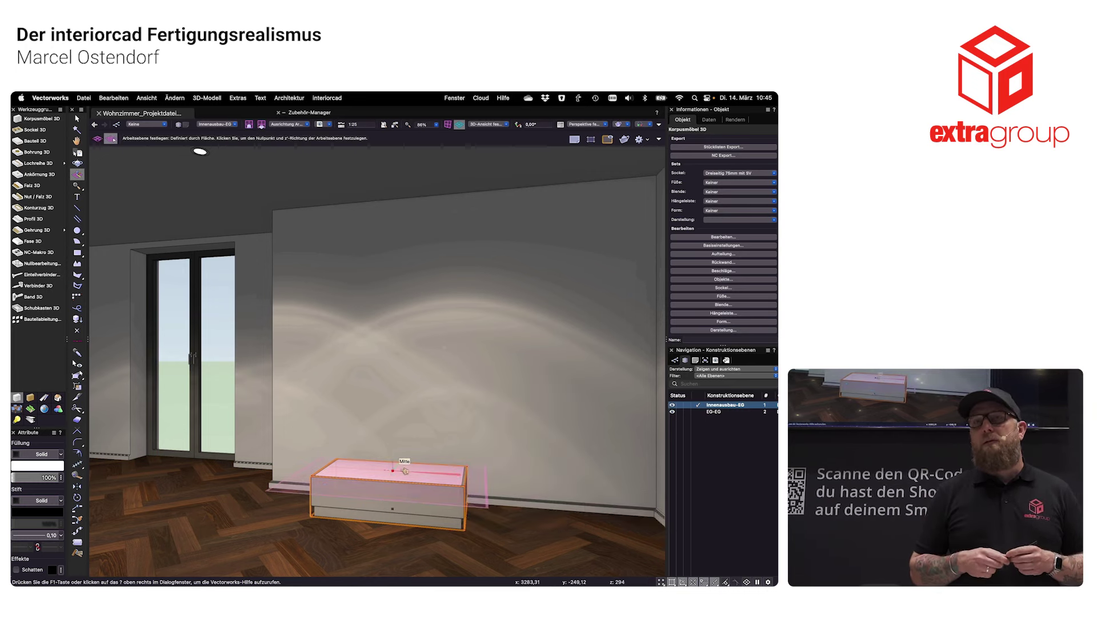
key(grave)
click(422, 487)
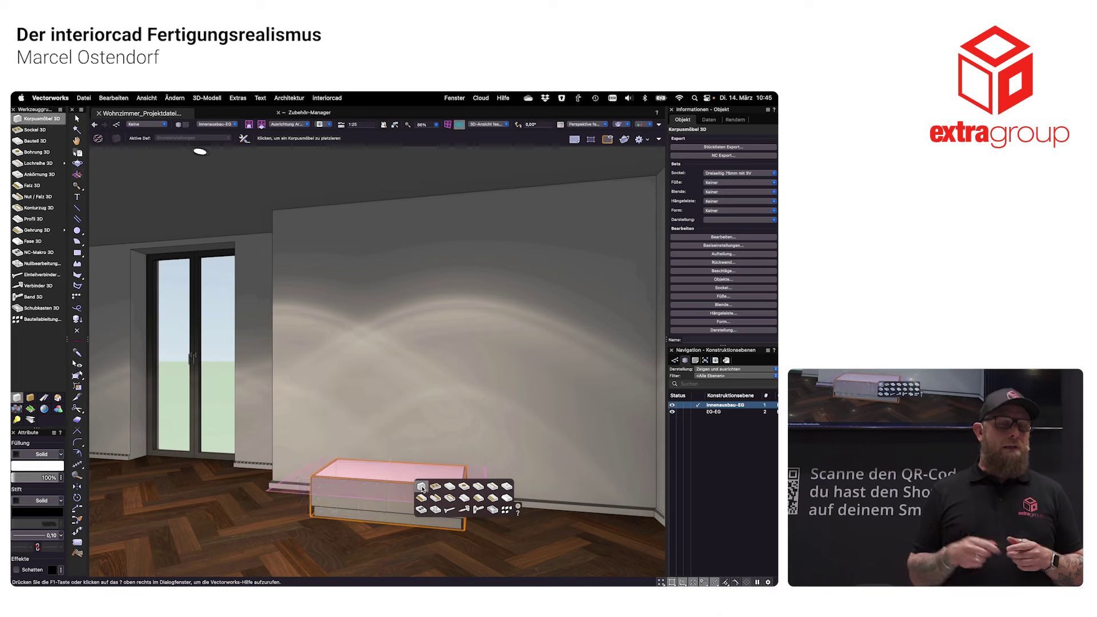
key(grave)
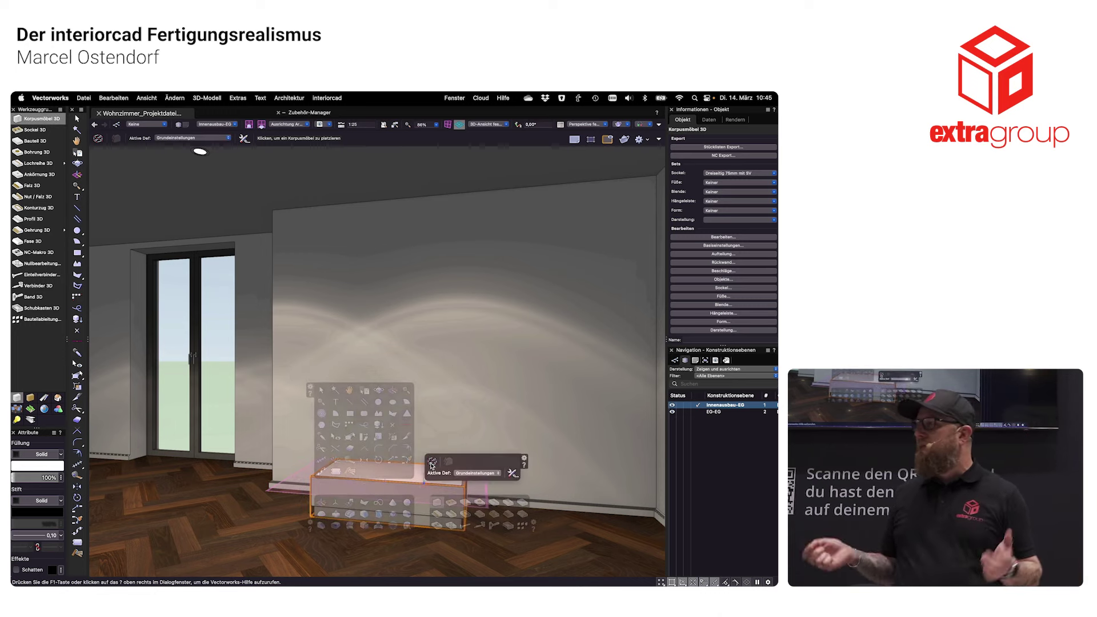
- Place a second Korpusmöbel 3D carcass on the base and widen it to 1200 mm
click(426, 466)
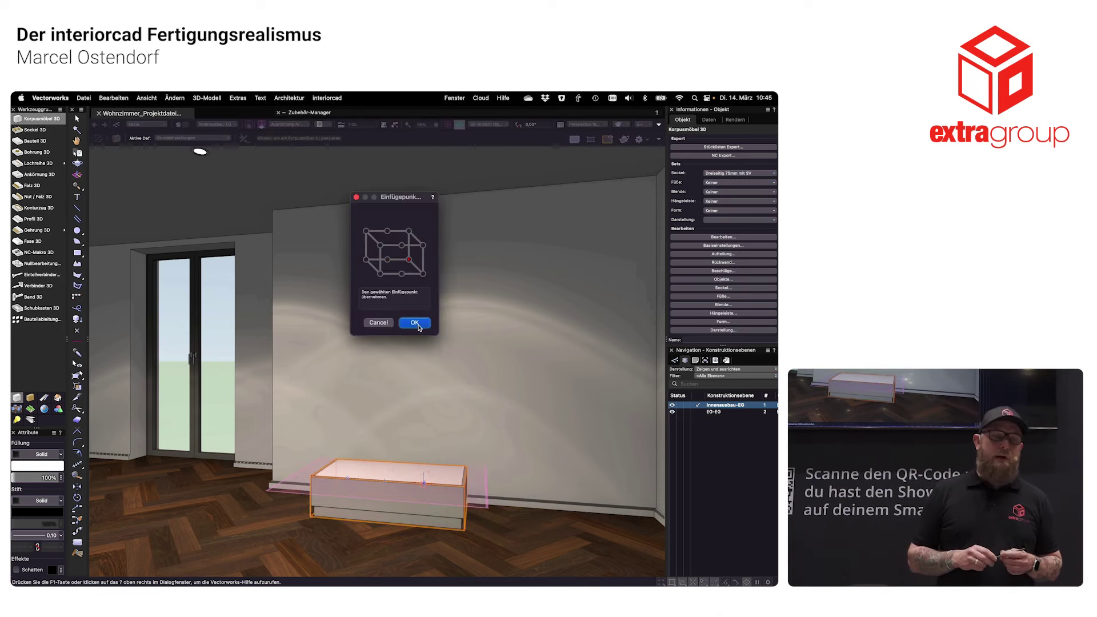
click(415, 323)
click(466, 464)
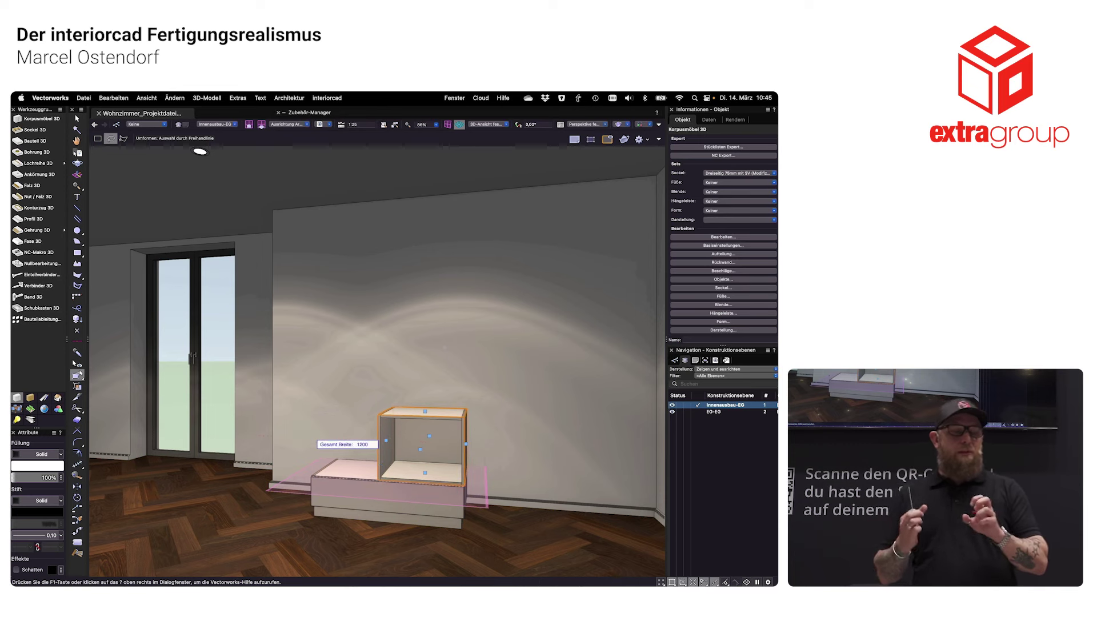
drag(387, 440, 314, 437)
key(x)
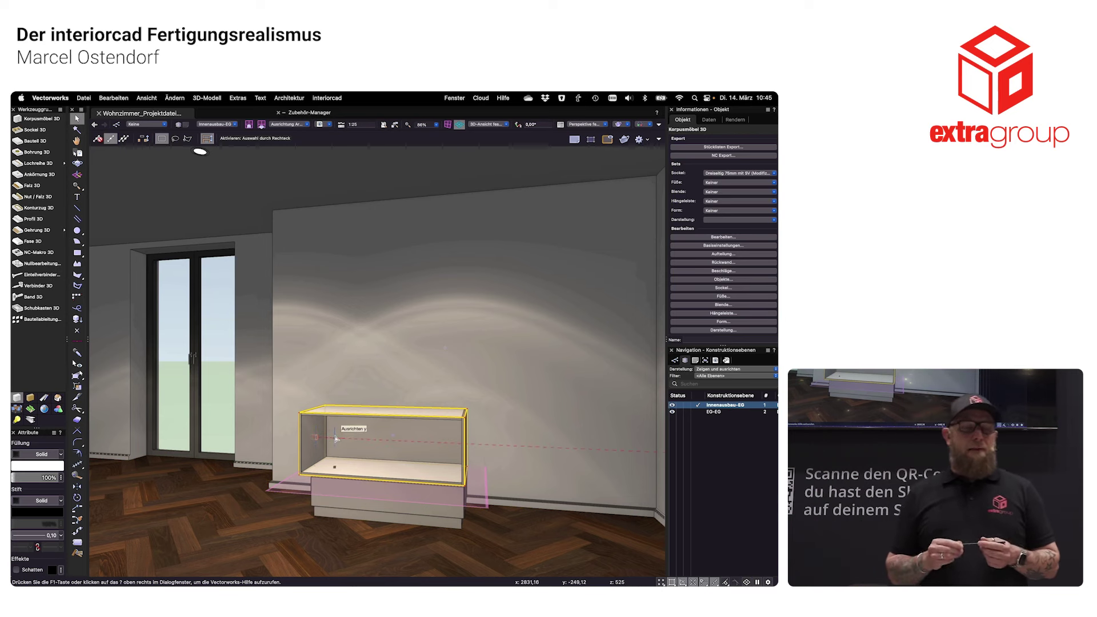
scroll(726, 315, down, 2)
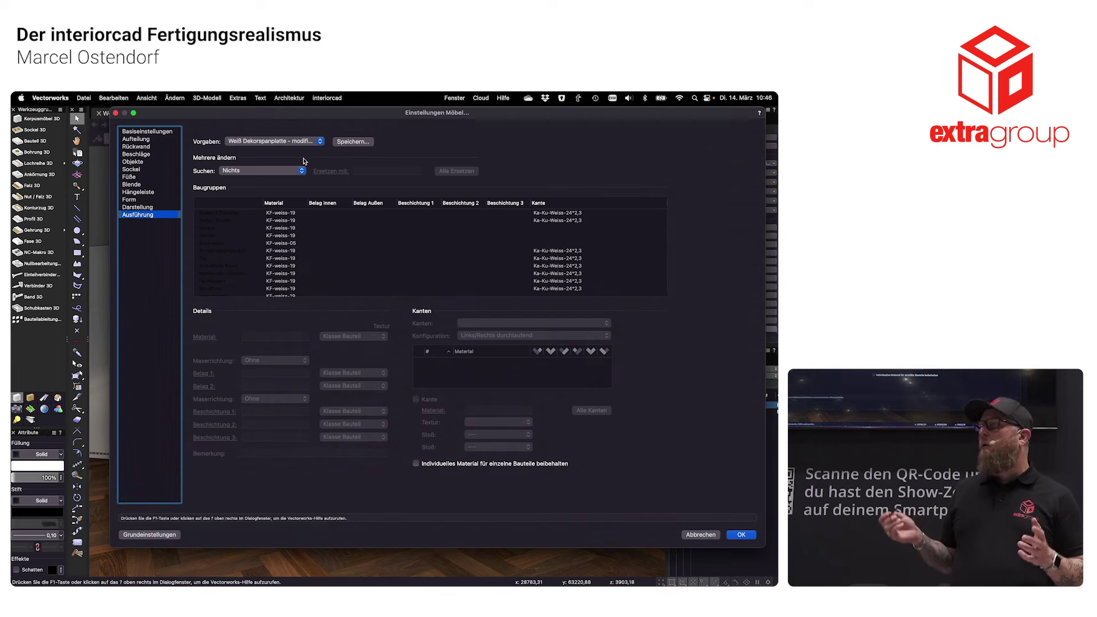
- Apply the Eiche massiv preset and set all four carcass corners to Gehrung mitre joints
click(275, 141)
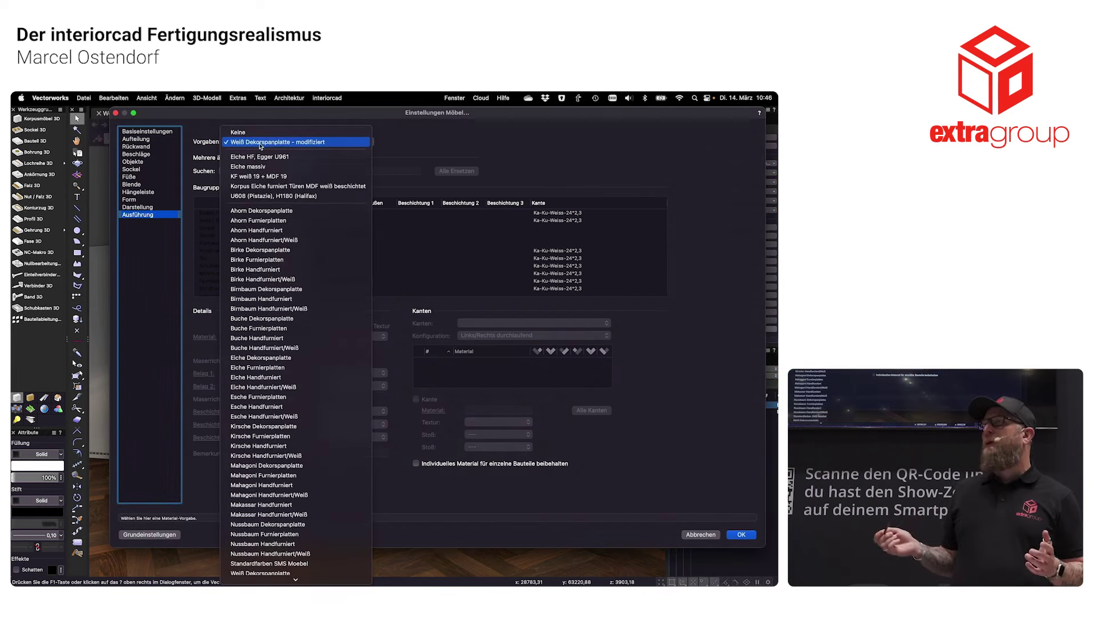
click(255, 168)
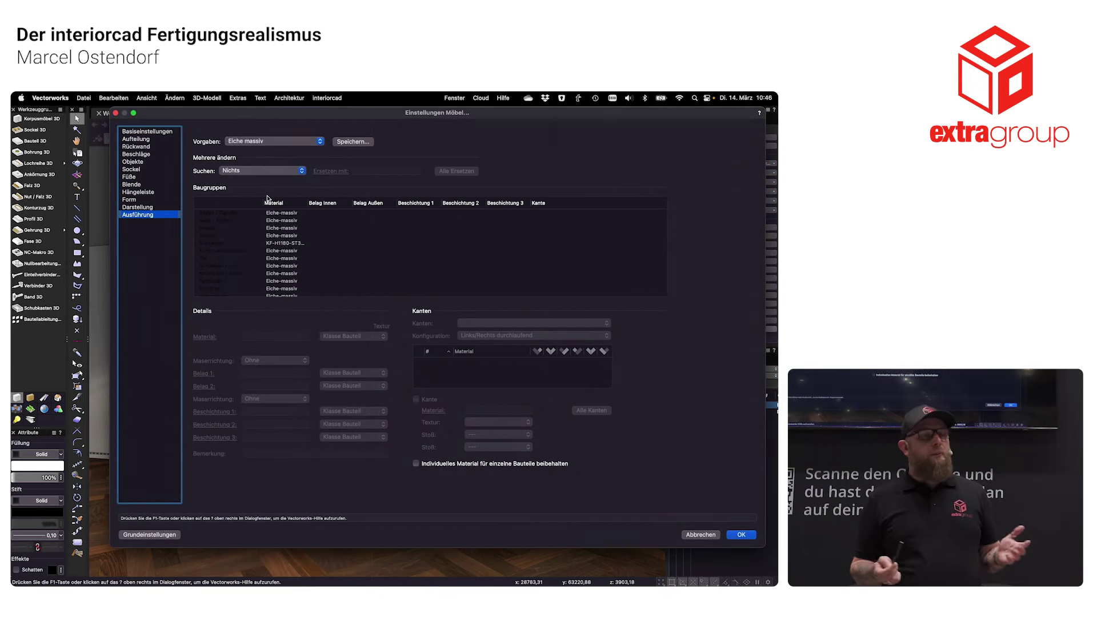
click(147, 132)
click(229, 404)
click(235, 437)
click(297, 404)
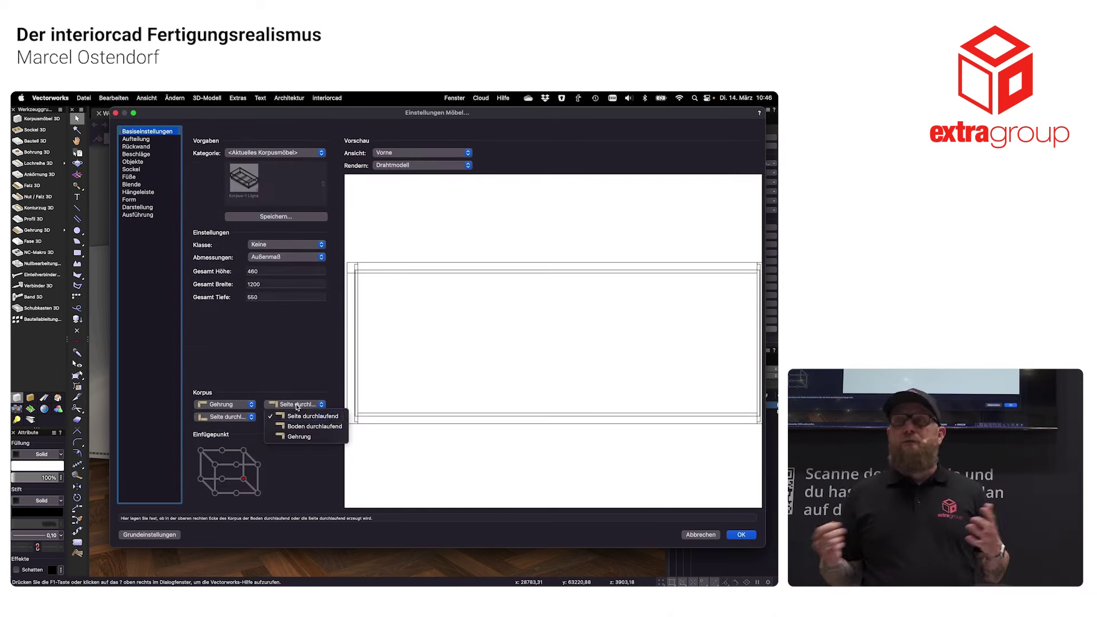
click(299, 436)
click(229, 416)
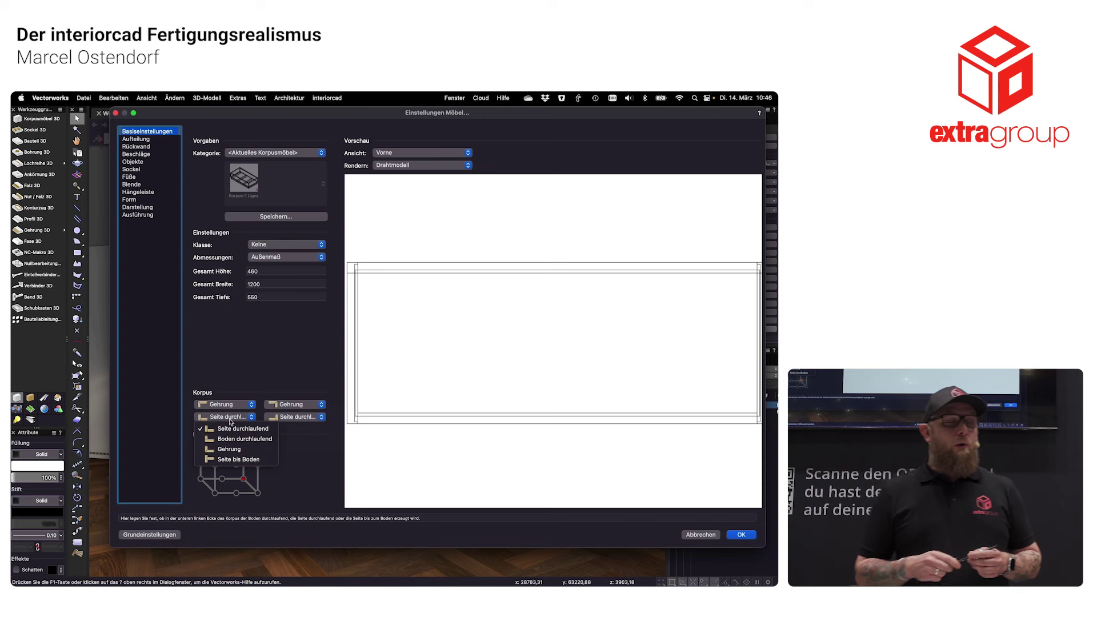
click(229, 449)
click(297, 417)
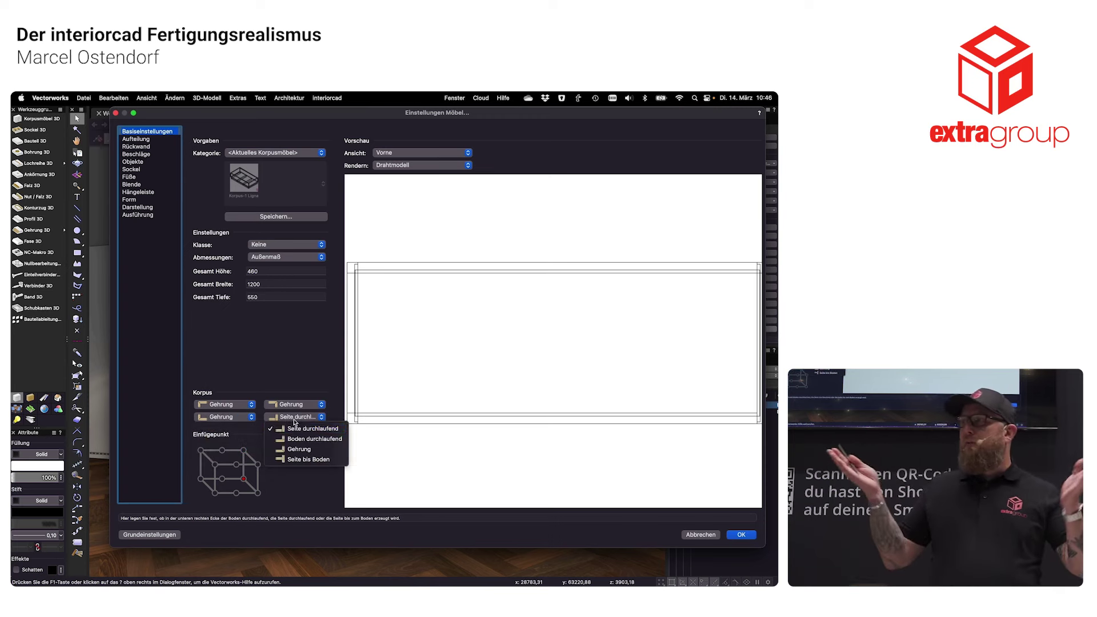
click(295, 450)
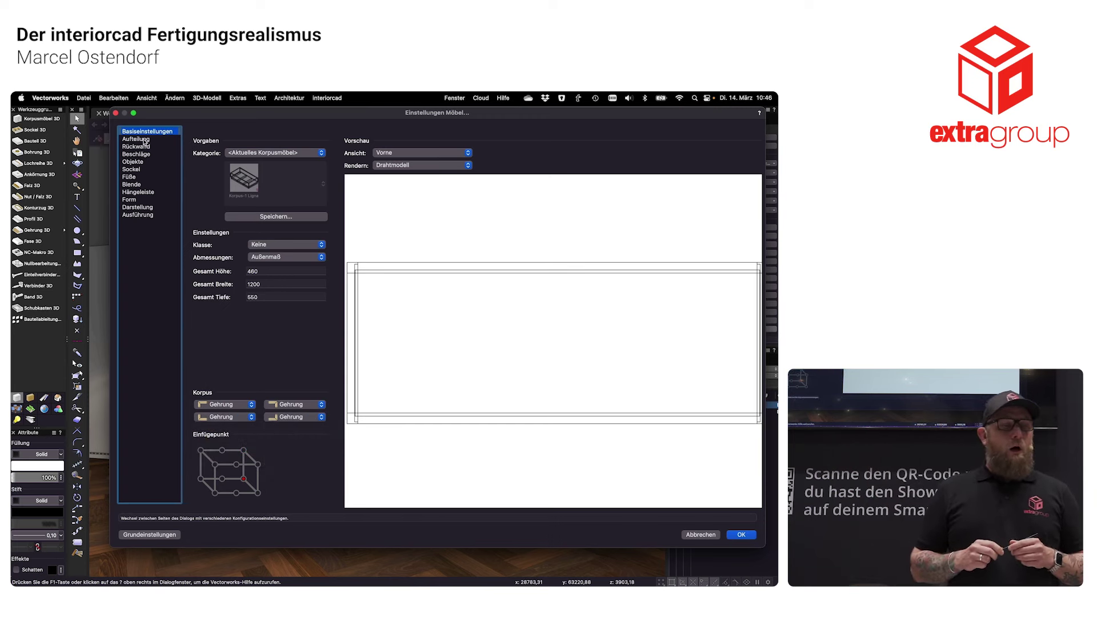
- Split the carcass into 2 compartments with Lichtmaß clear dimensions and confirm
click(144, 140)
double_click(374, 149)
text(2)
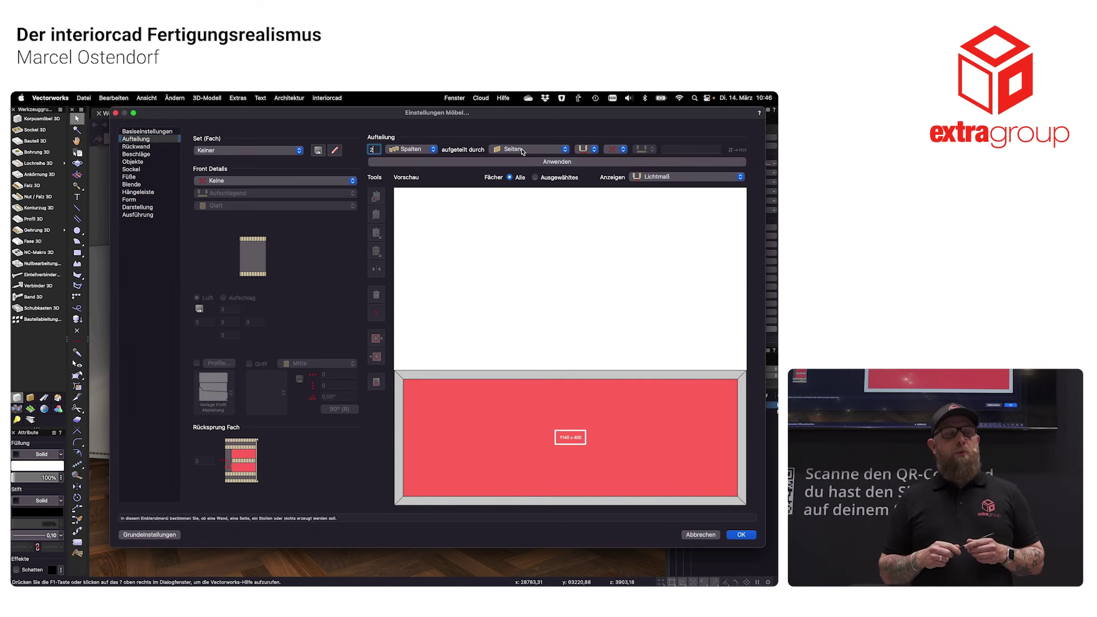
click(583, 152)
click(610, 171)
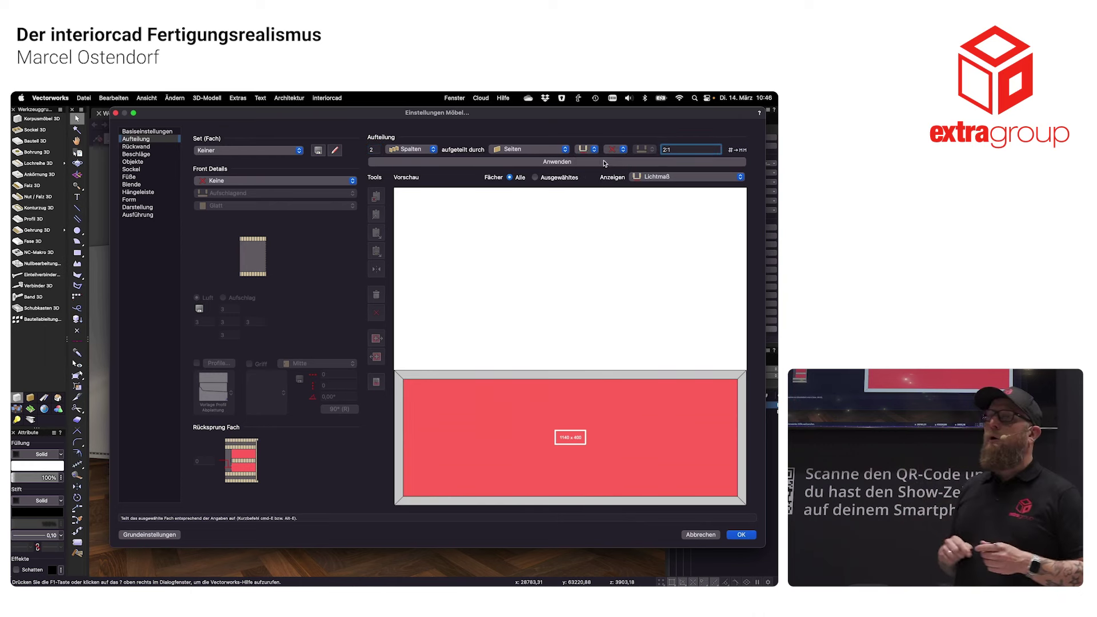
click(557, 162)
click(508, 398)
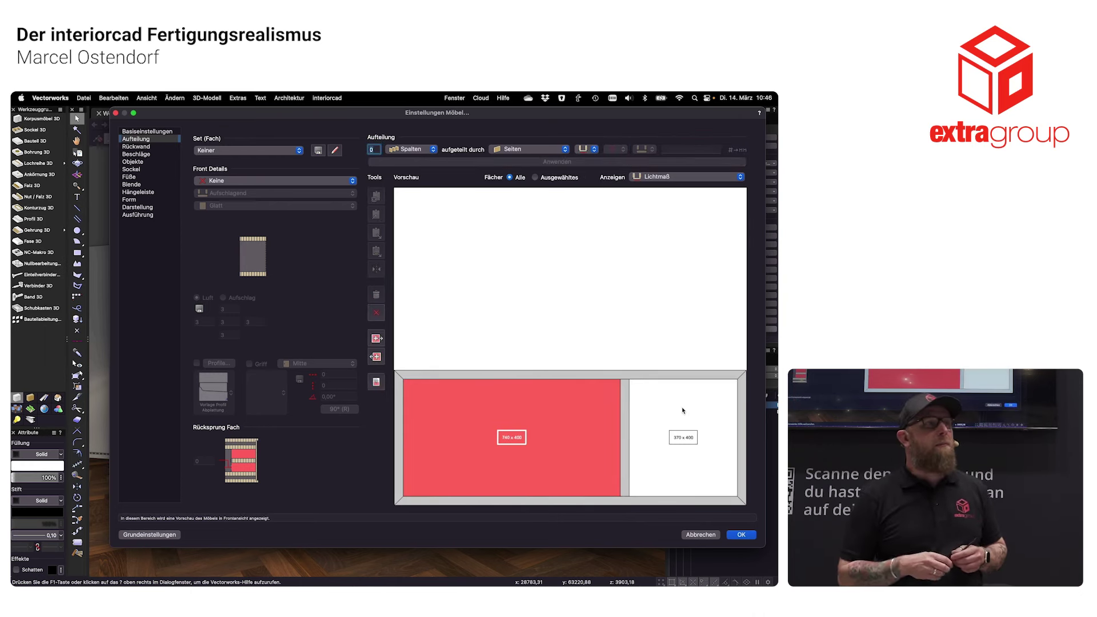
click(683, 409)
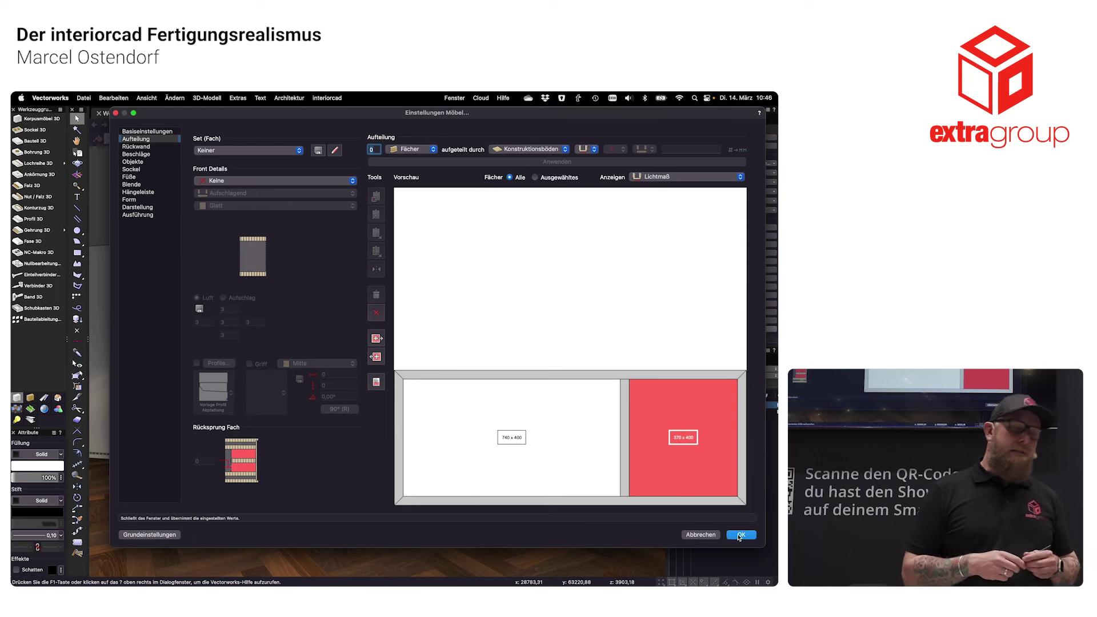
click(739, 535)
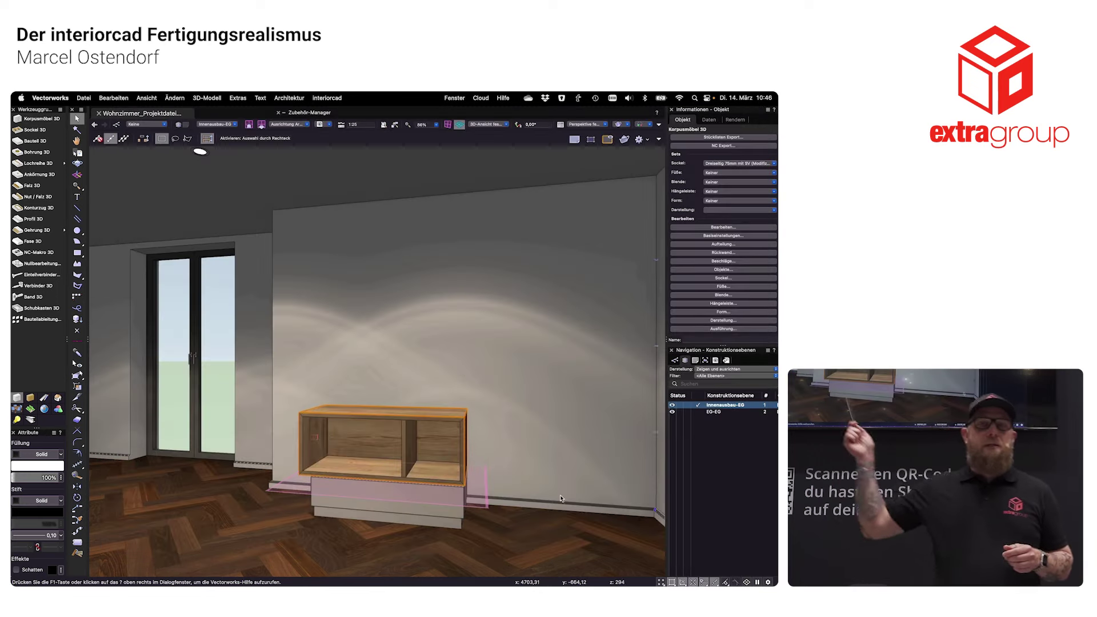
- Group the base with the oak carcass and edit the group alone, orbiting around it
shift+click(445, 499)
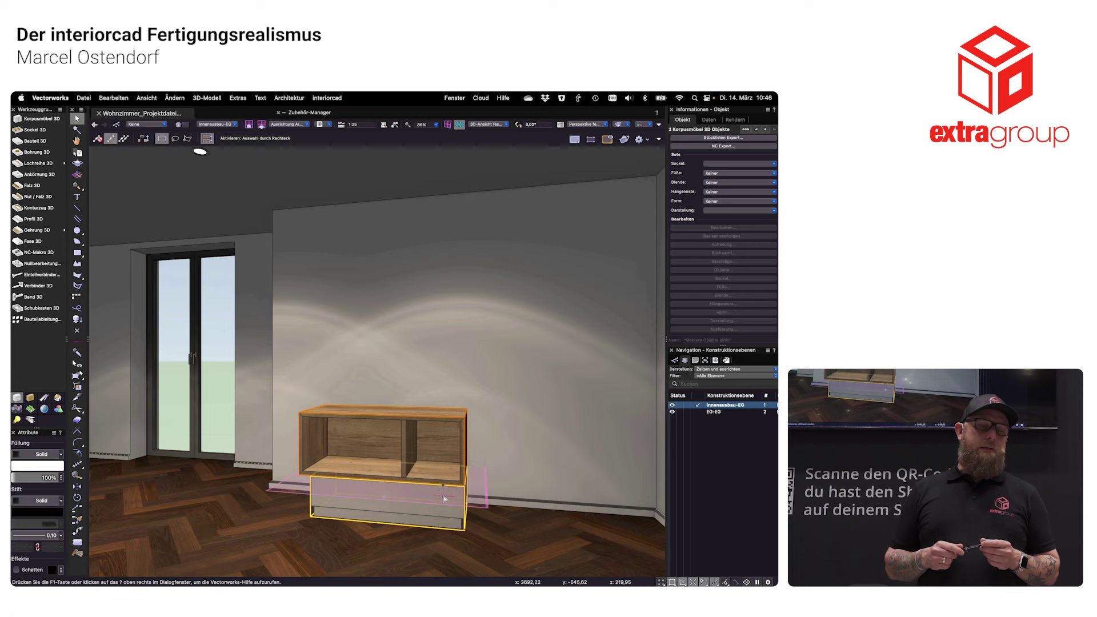
key(ctrl+g)
double_click(435, 496)
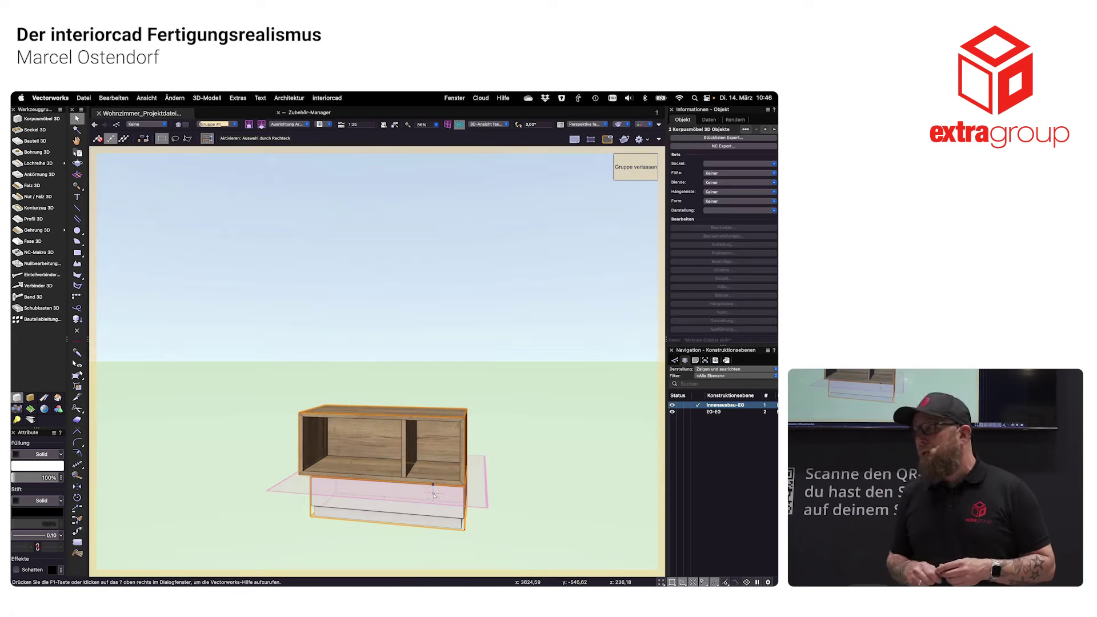
key(Escape)
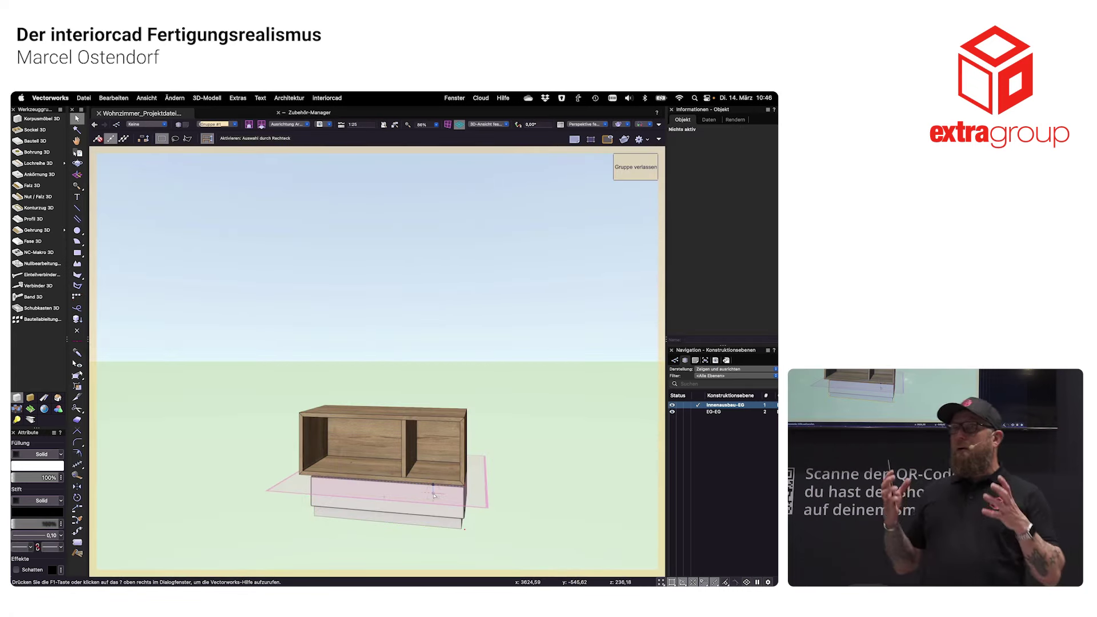
key(shift+c)
mouse_move(434, 496)
mouse_down()
mouse_move(395, 463)
mouse_move(372, 463)
mouse_up()
drag(381, 515, 404, 499)
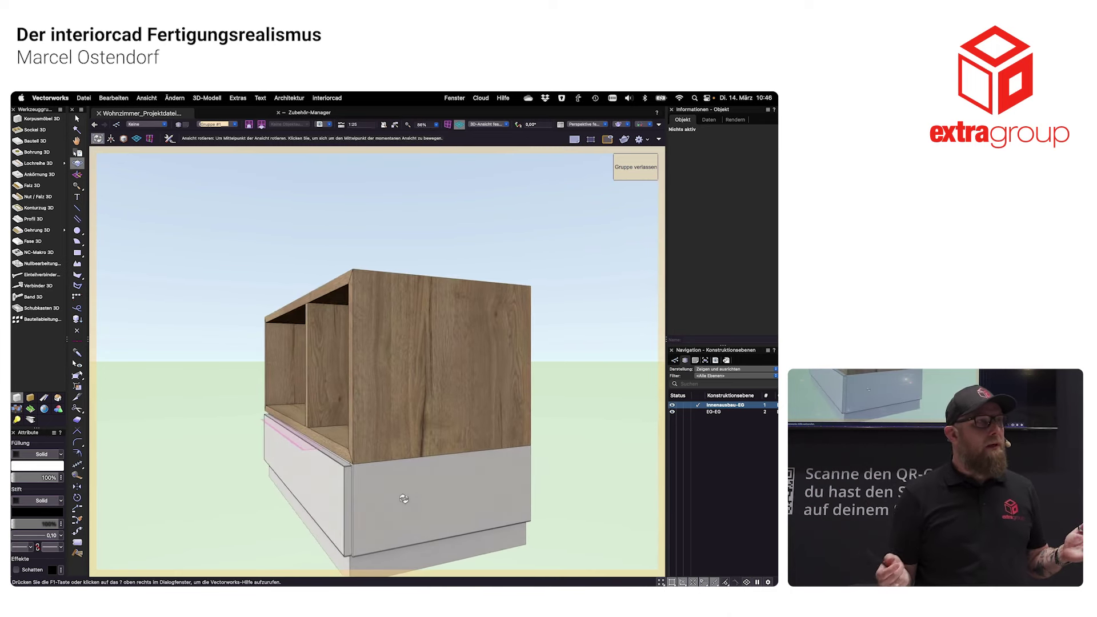
key(x)
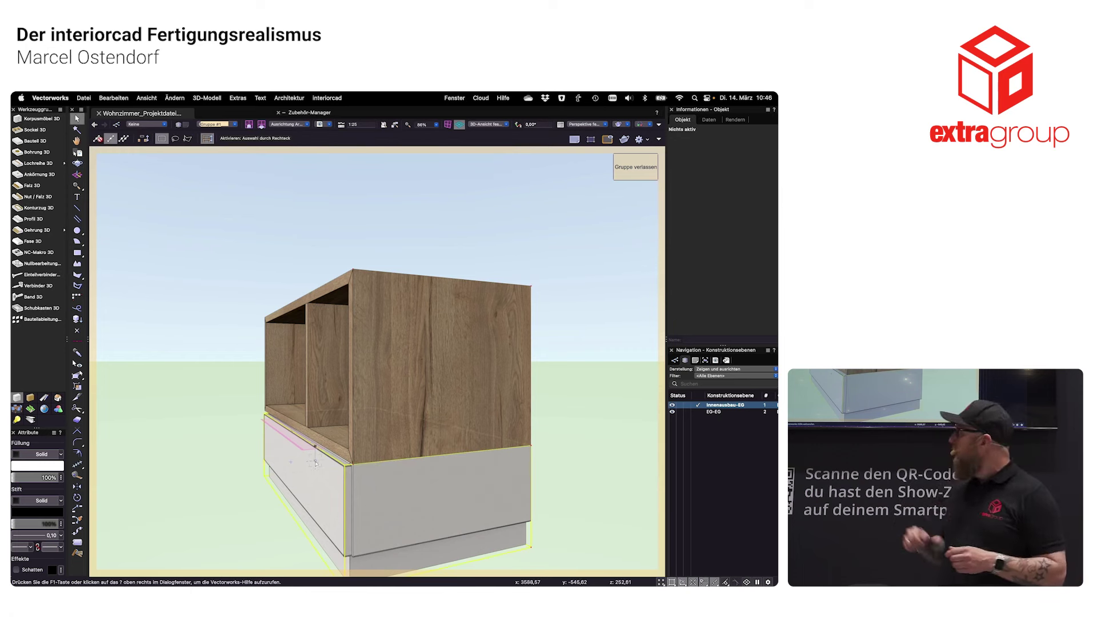
- Reshape the oak carcass depth, then orbit to a front view looking down on it
key(shift+r)
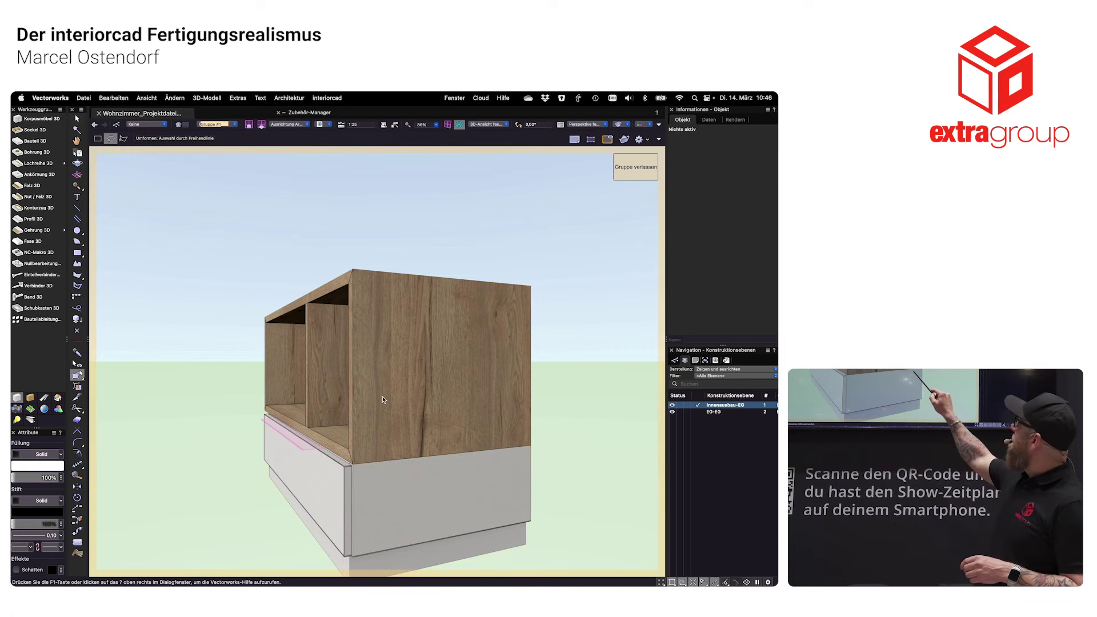
click(382, 396)
drag(293, 364, 287, 465)
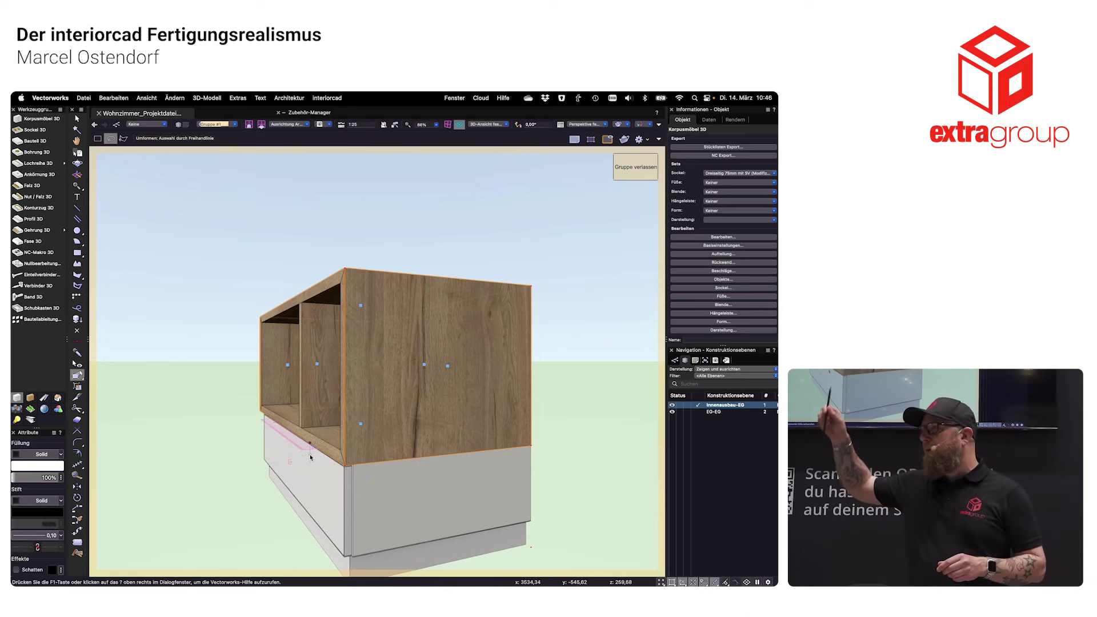
key(shift+c)
drag(308, 450, 398, 452)
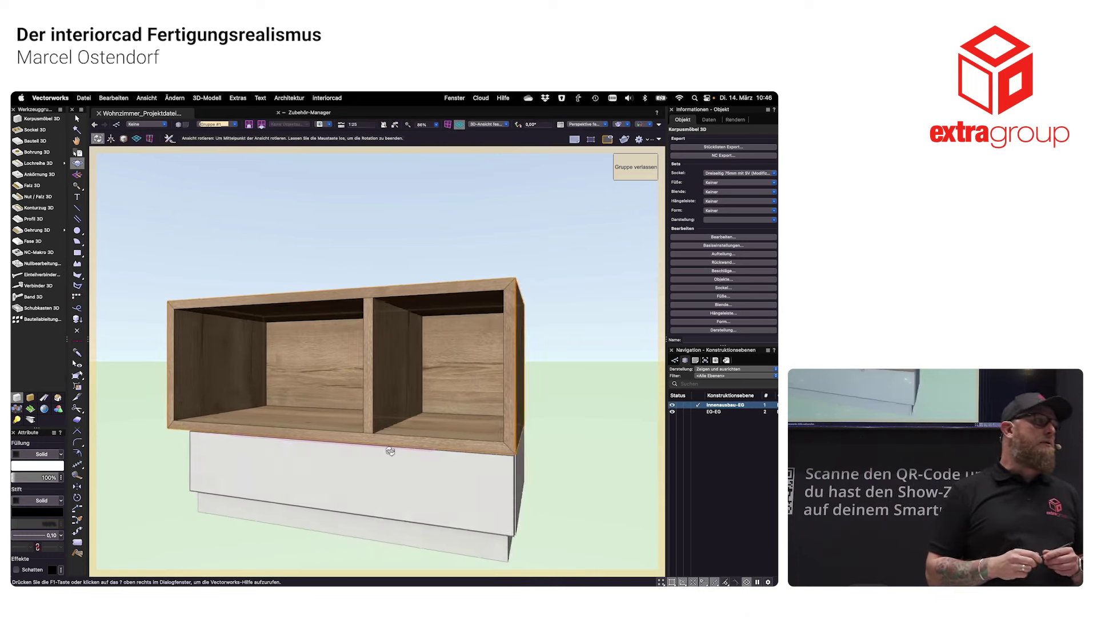
drag(446, 400, 447, 450)
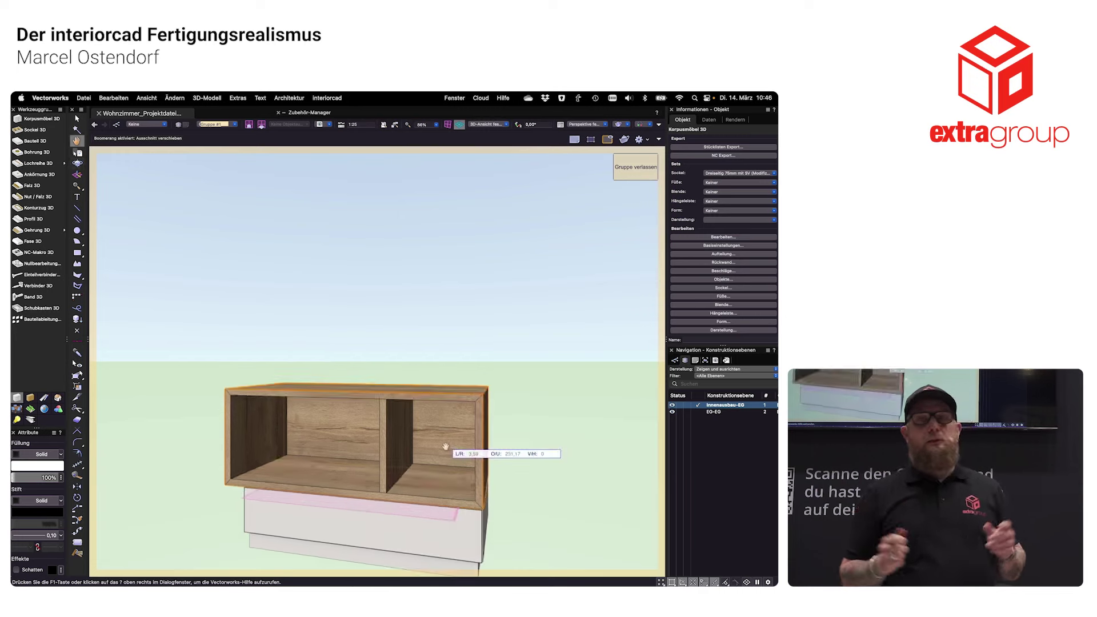
key(x)
key(grave)
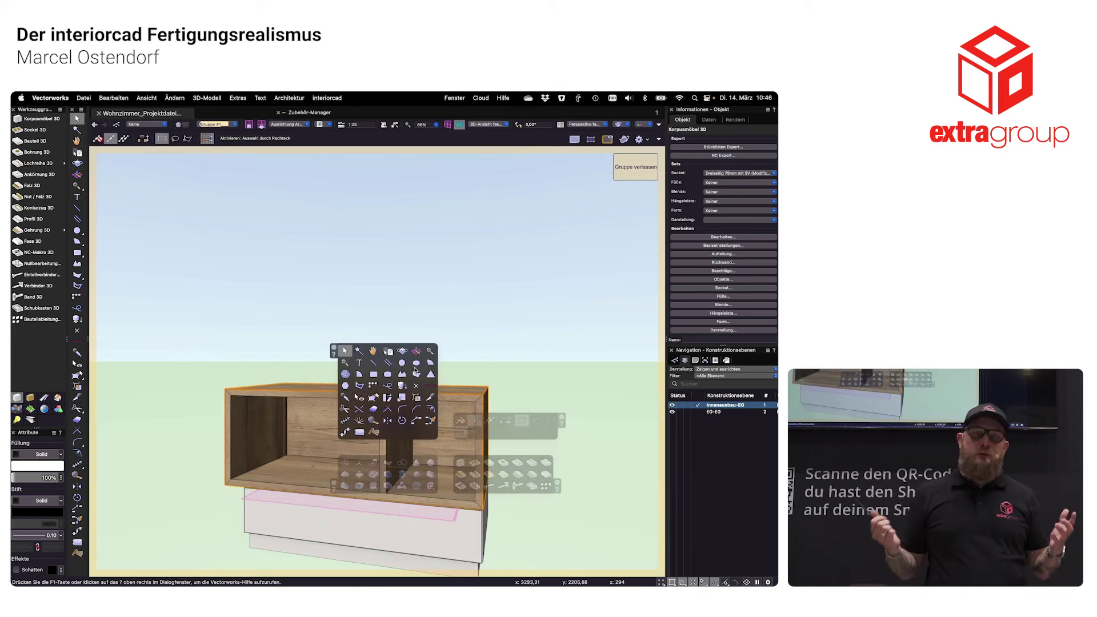
- Set the working plane on the oak cabinet's top and place a new carcass there
click(415, 354)
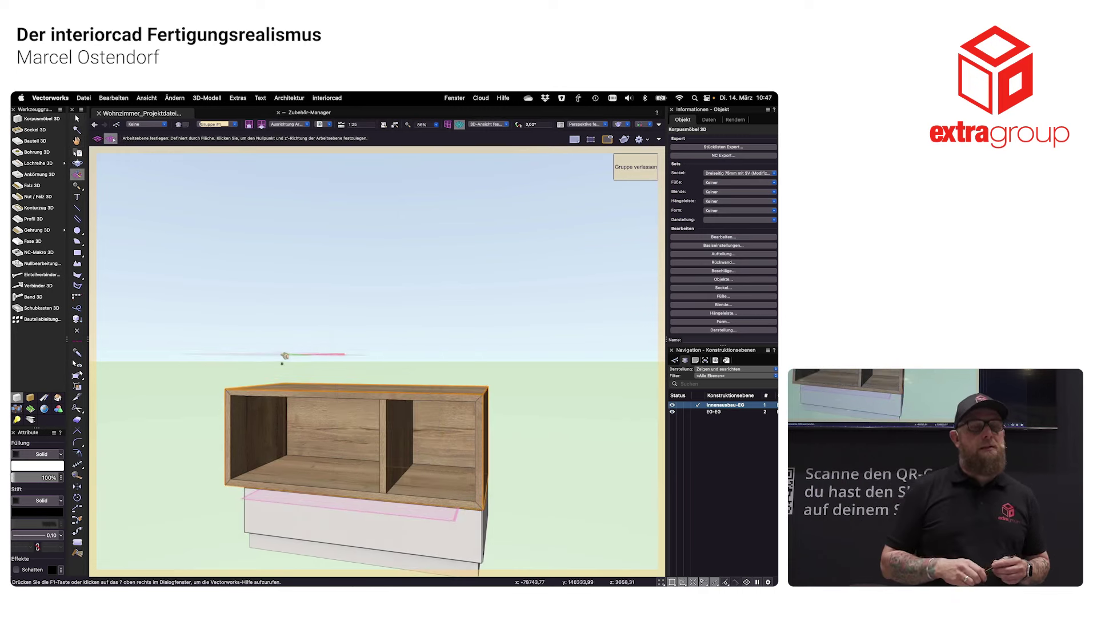
click(358, 389)
key(grave)
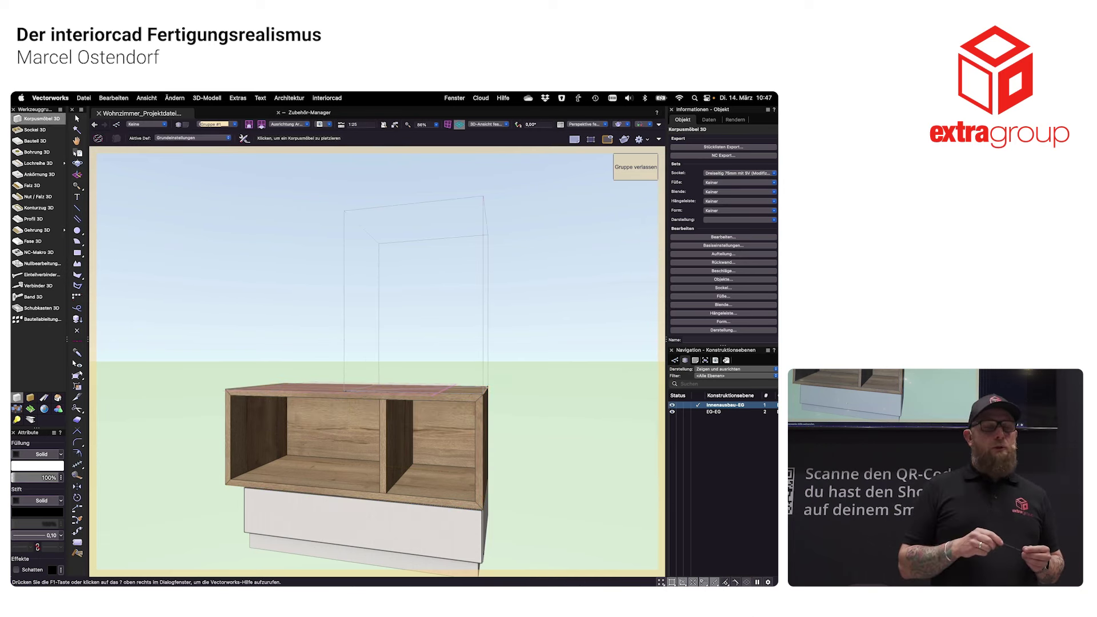
click(487, 388)
- Resize the new carcass to 457 mm high and 550 mm wide
key(shift+r)
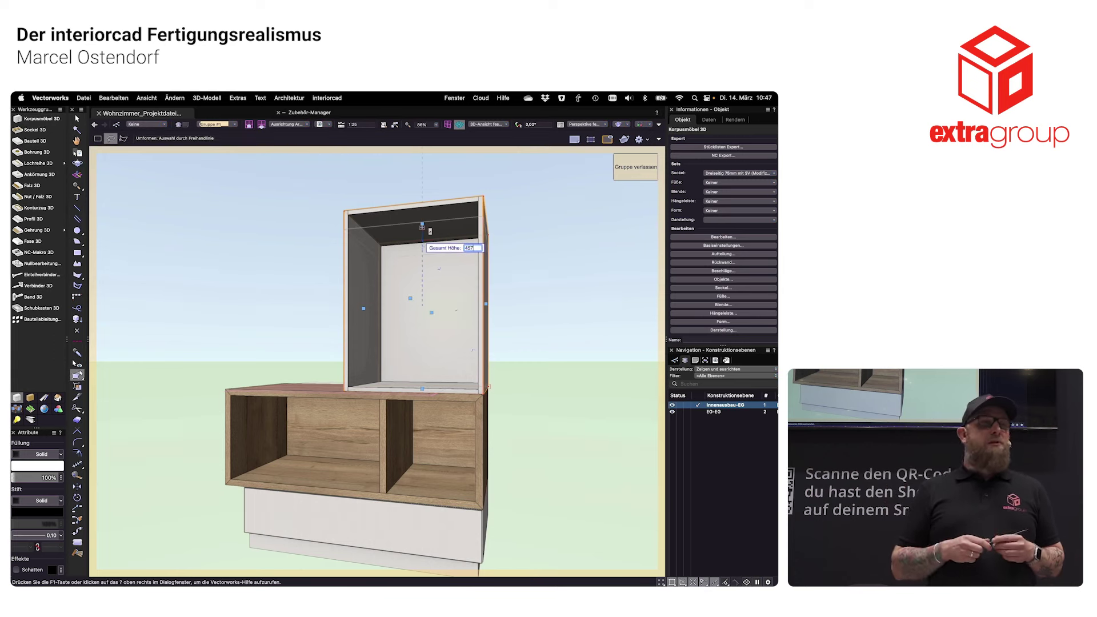
key(Return)
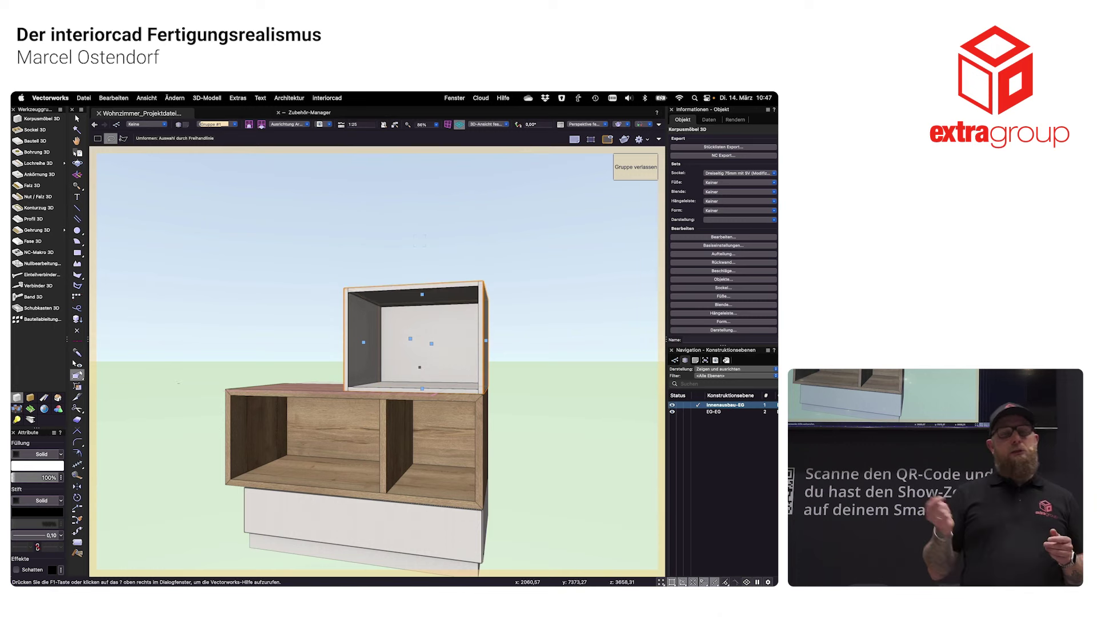
click(363, 343)
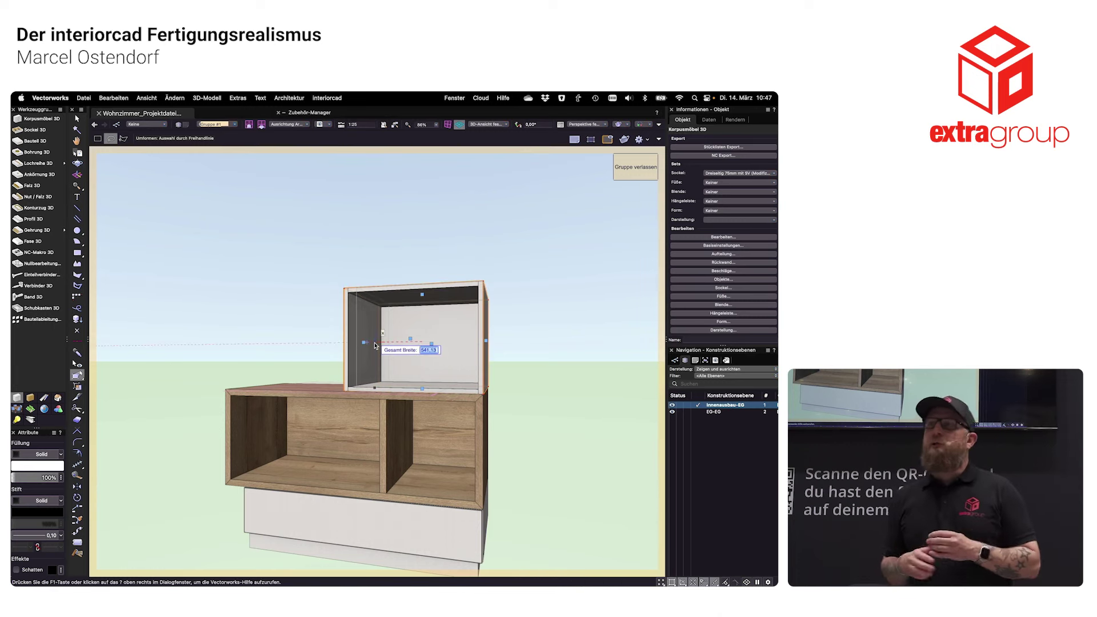
text(550)
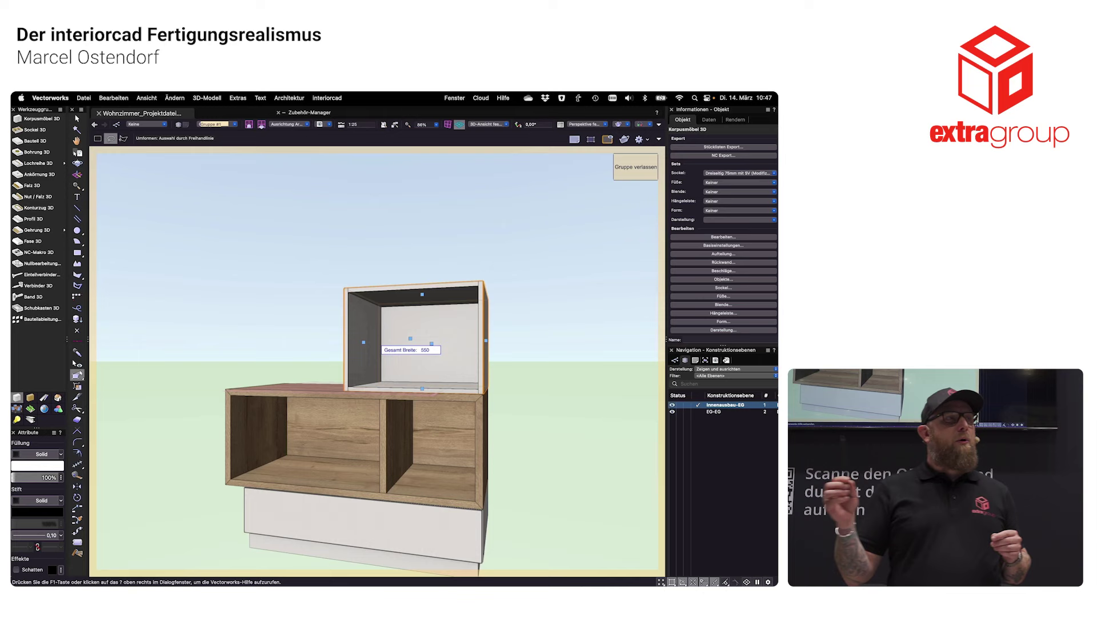
key(Return)
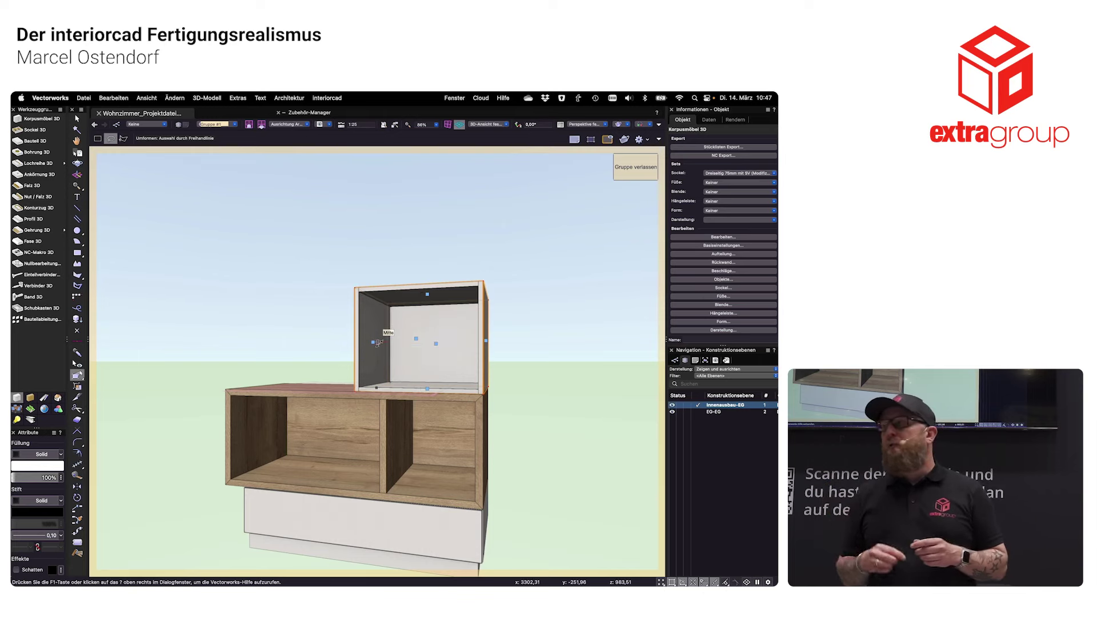
click(716, 255)
- Give the small carcass a 'Tür rechts angeschlagen' door front and start mirroring a duplicate
click(284, 184)
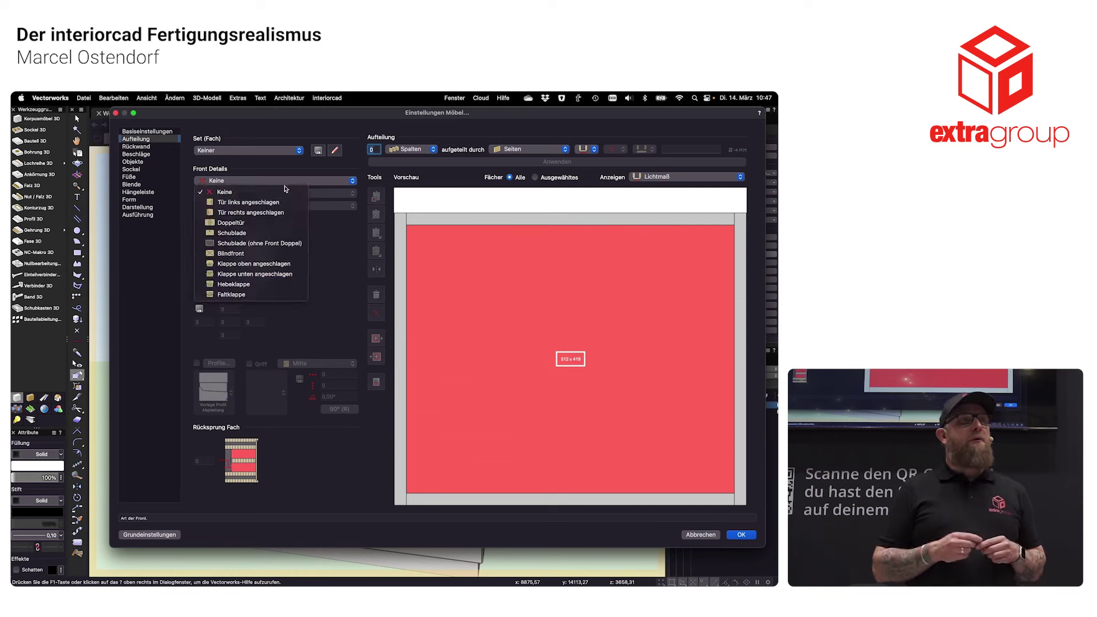
click(276, 212)
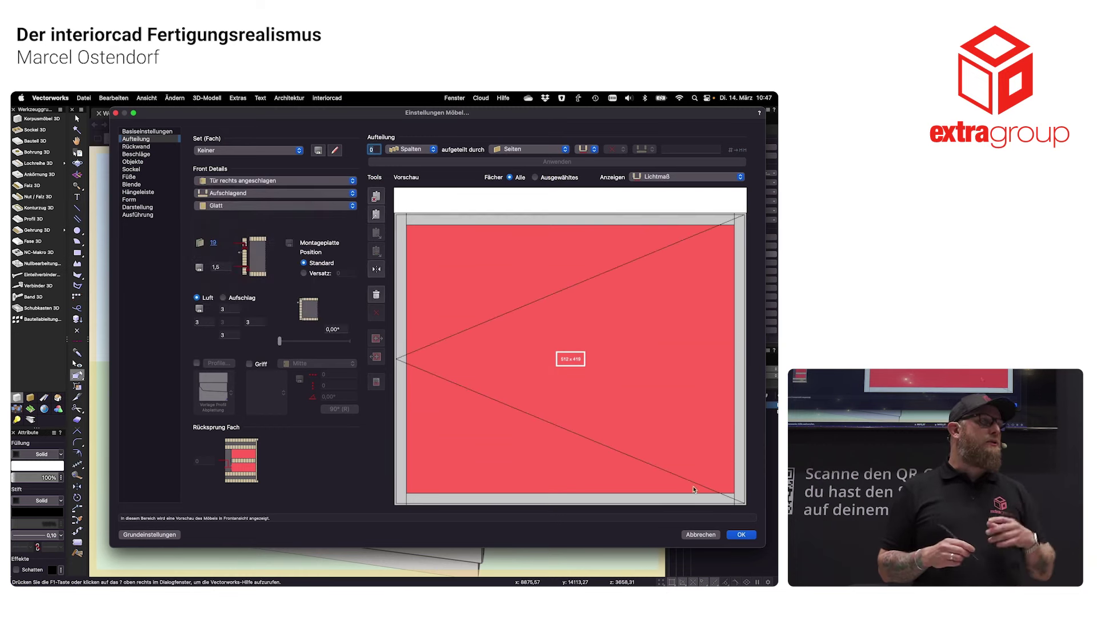
click(738, 535)
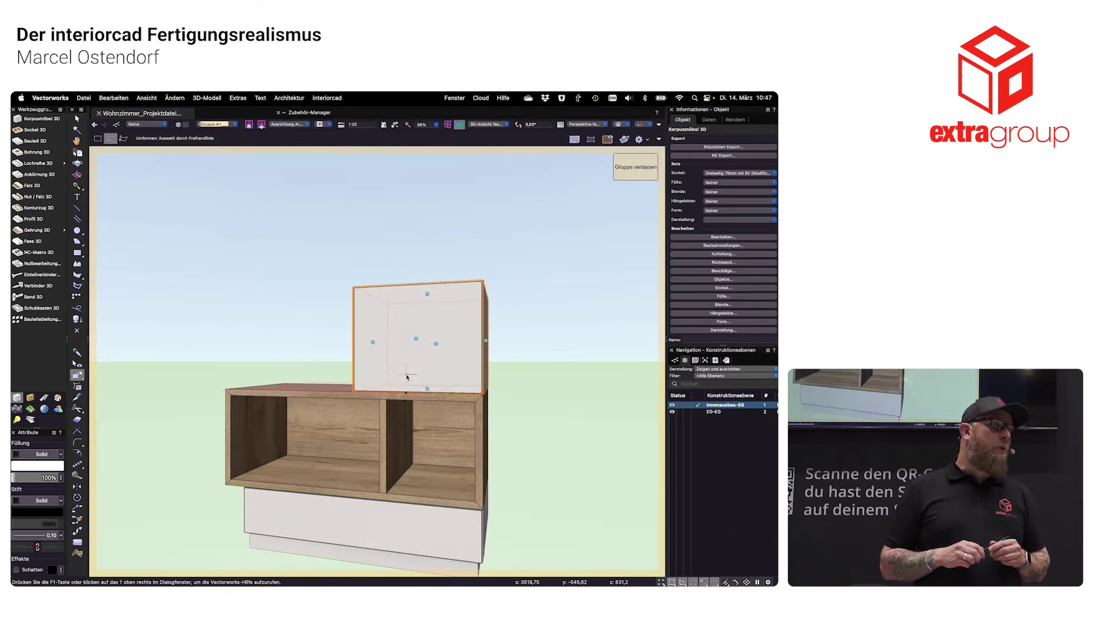
shift+middle_drag(407, 377, 400, 356)
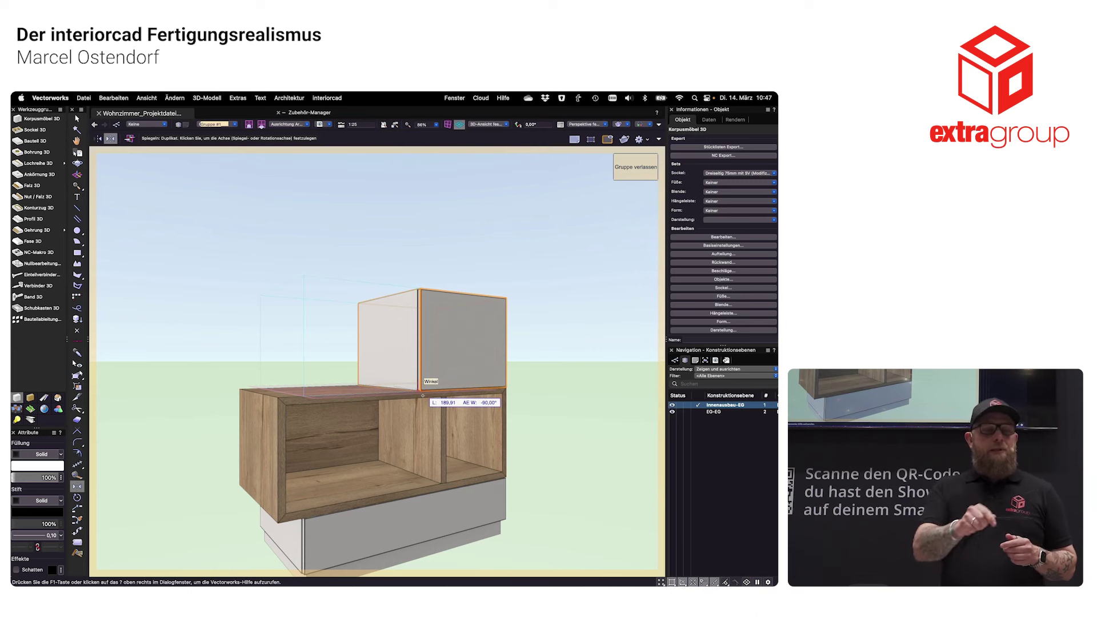
- Place the mirrored copy on the left and raise its total height to 762
click(420, 394)
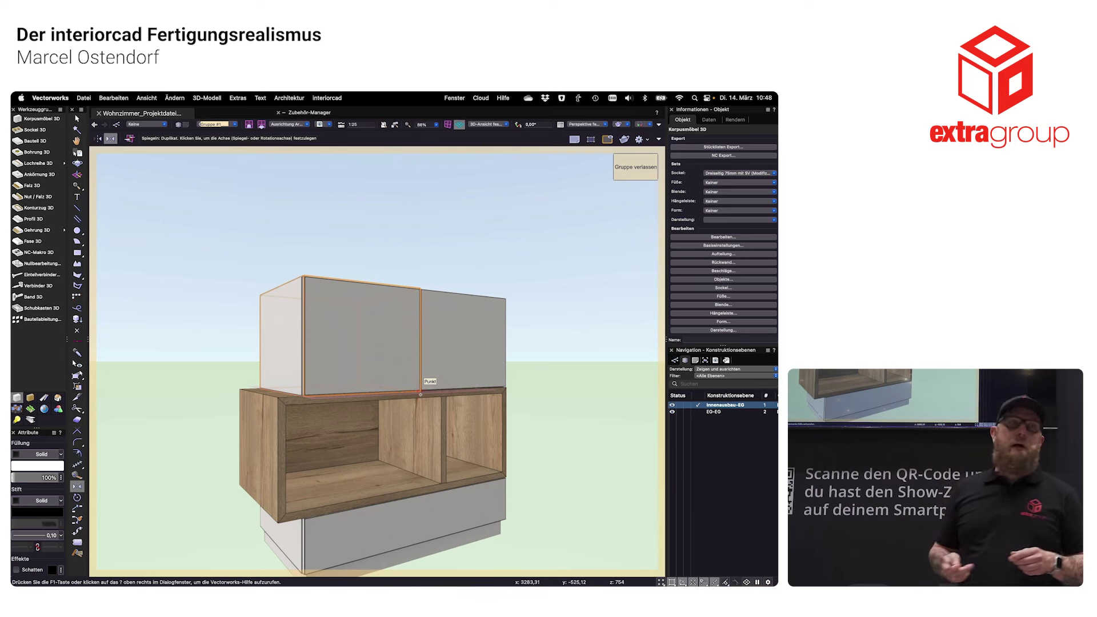
key(shift+r)
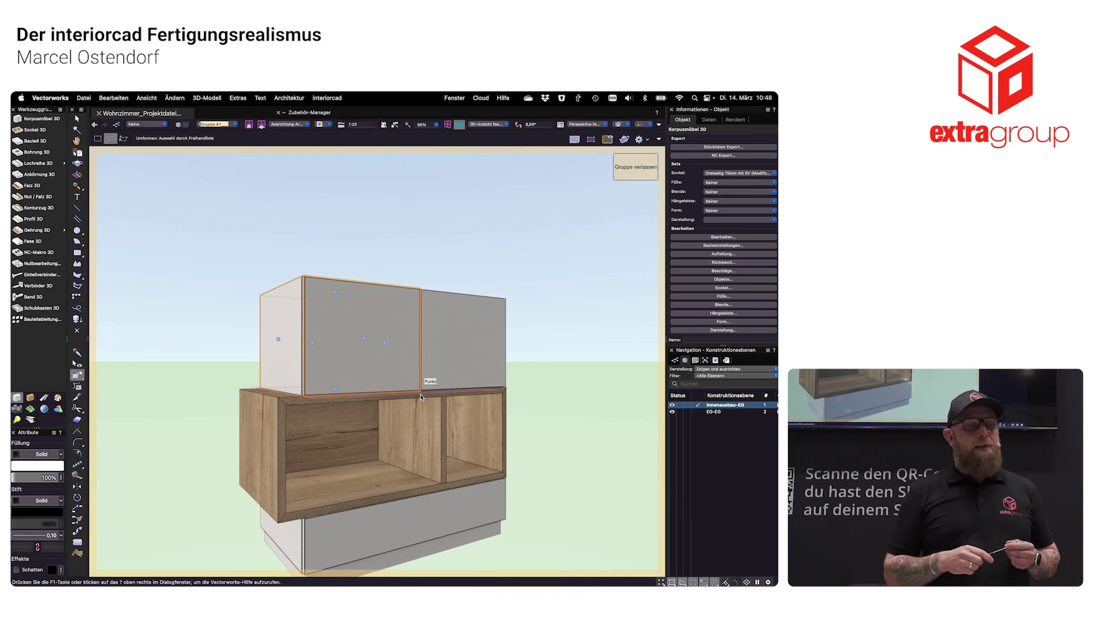
drag(335, 292, 341, 260)
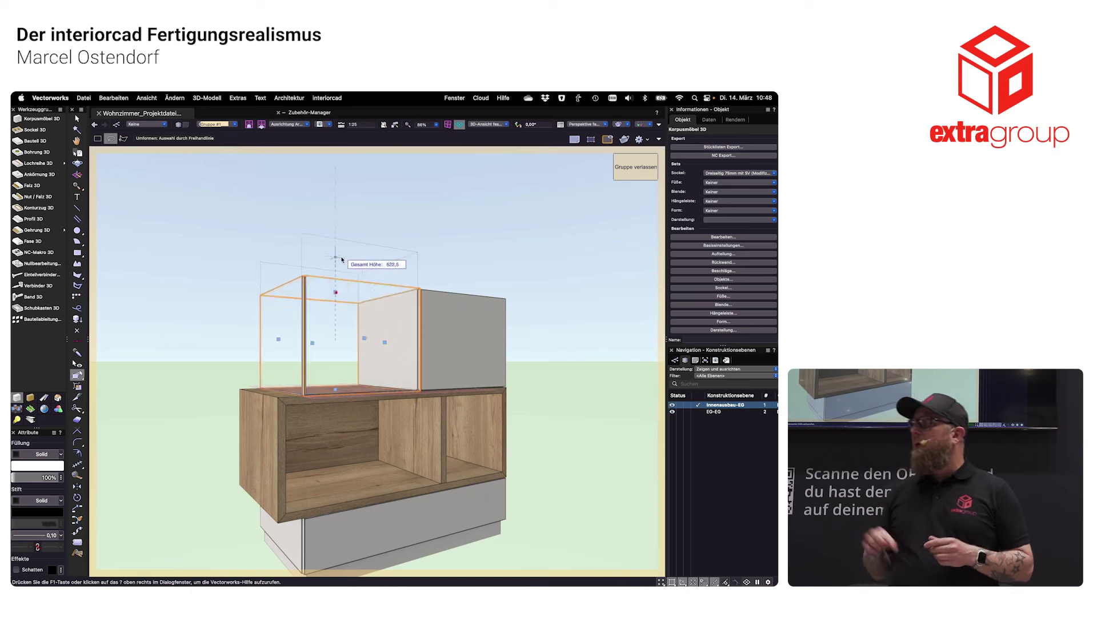
text(762)
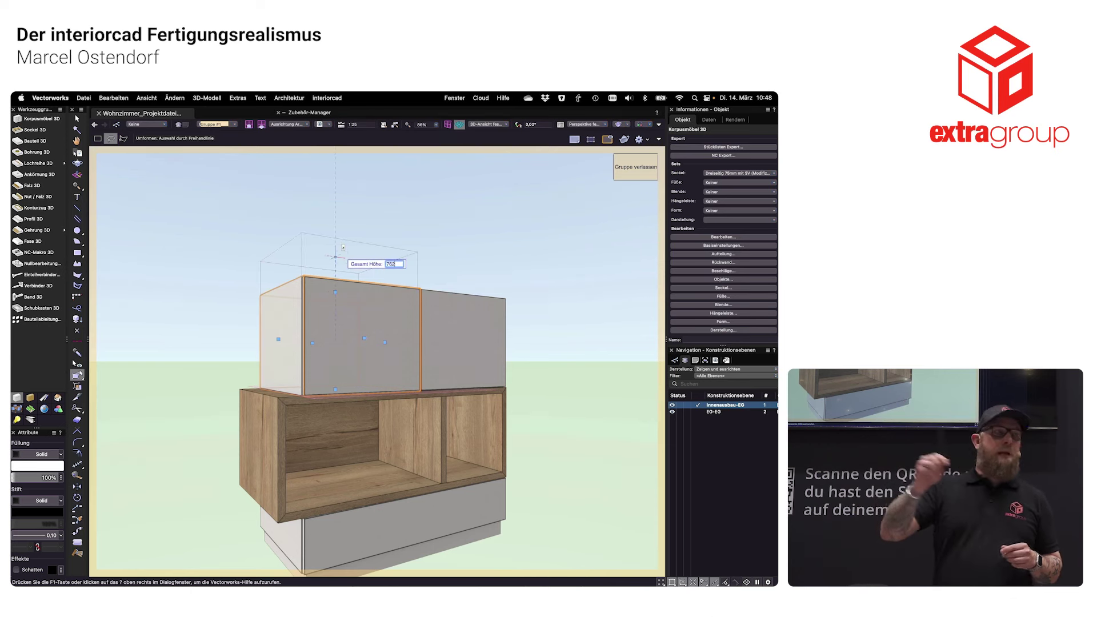
key(Return)
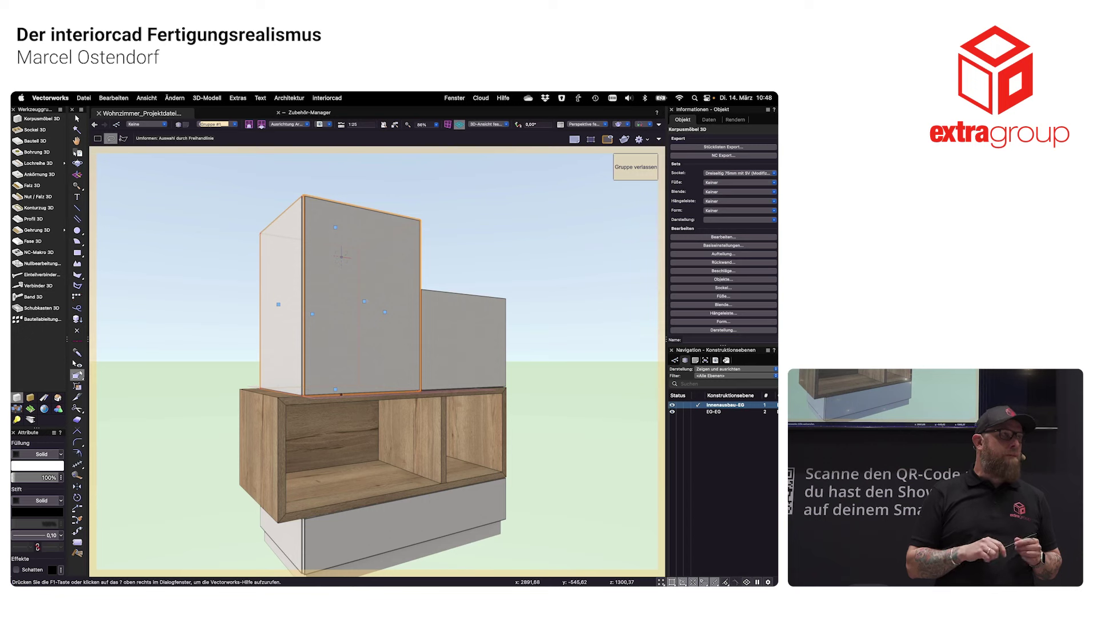
- Orbit the view around the cabinets to a more frontal angle
key(shift+c)
drag(495, 369, 416, 367)
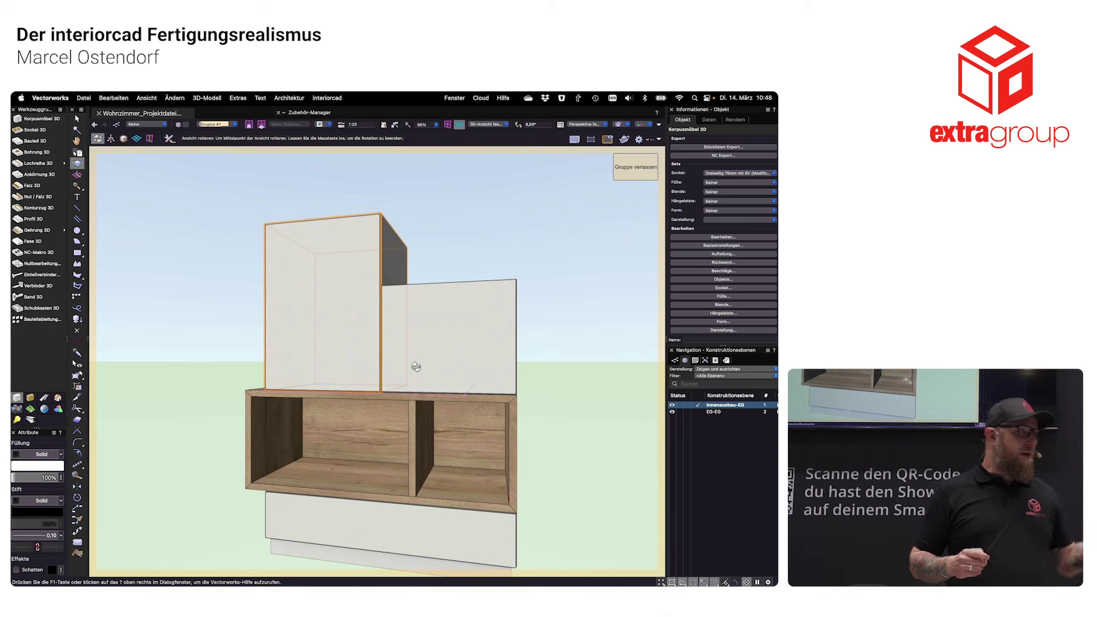
mouse_move(416, 367)
mouse_down()
mouse_move(417, 346)
mouse_move(440, 380)
mouse_move(431, 441)
mouse_up()
- Copy the oak open cabinet onto the right white cabinet, align its top with the tall cabinet, and make it 780 wide
key(x)
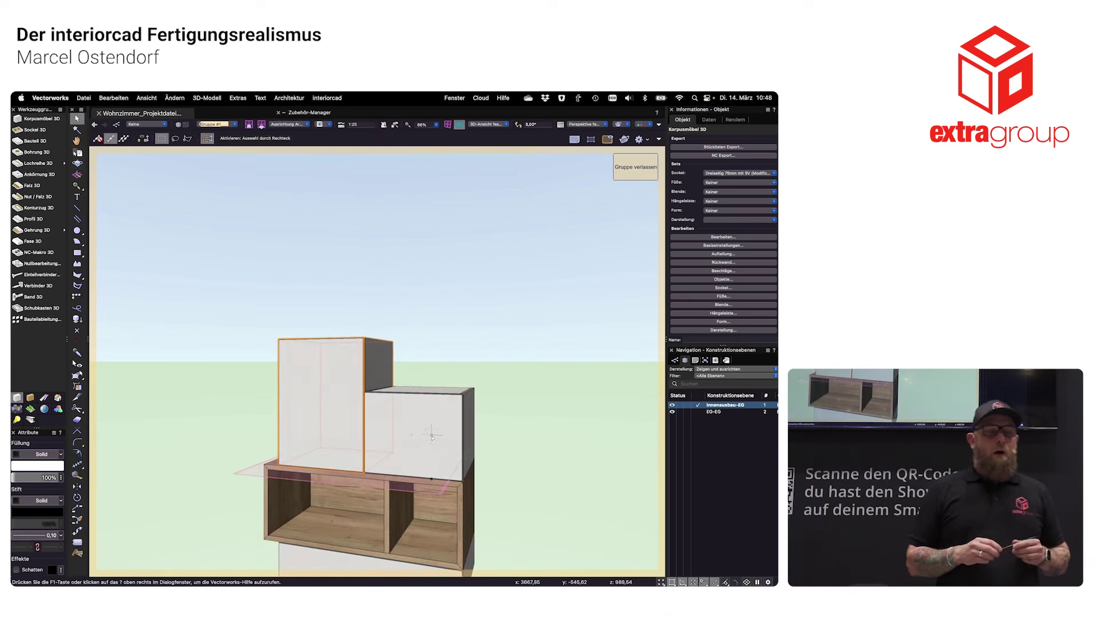
click(308, 508)
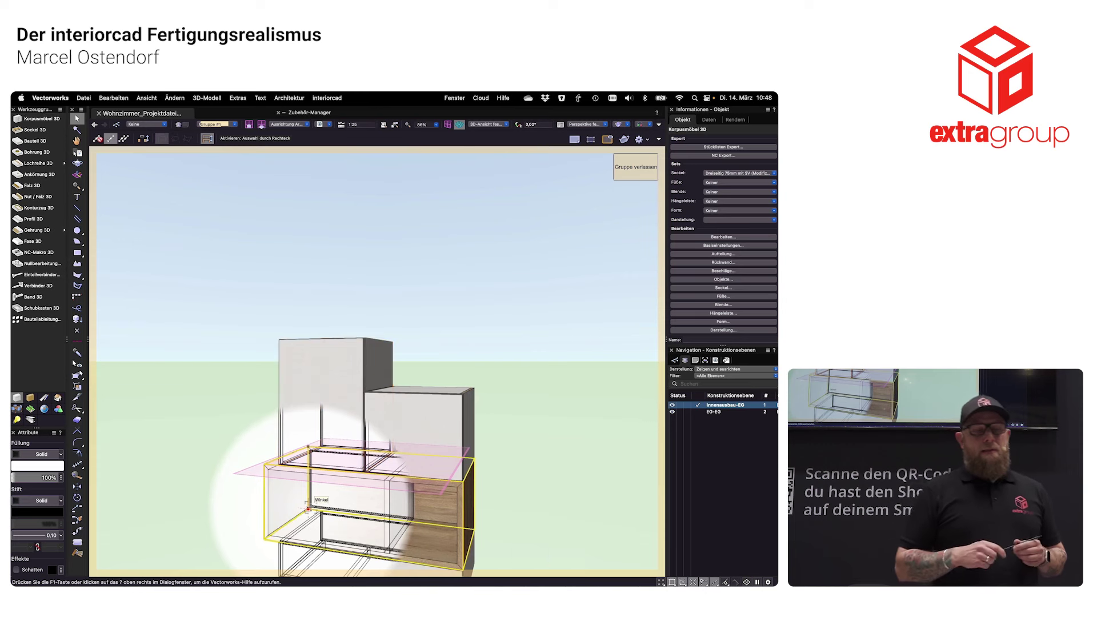
drag(309, 508, 395, 388)
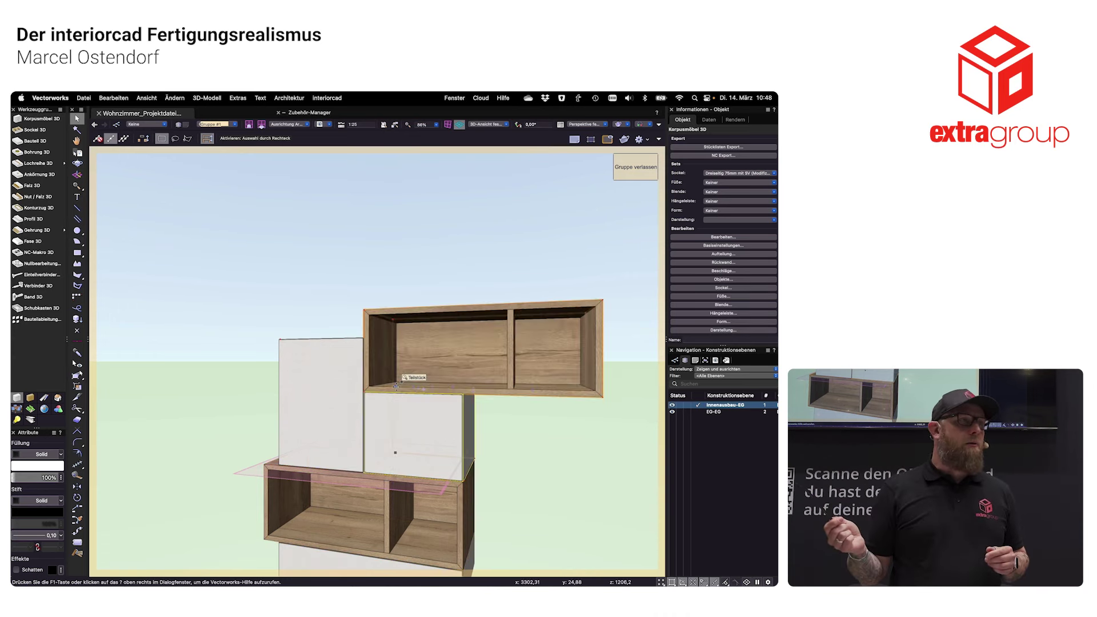
drag(396, 386, 397, 388)
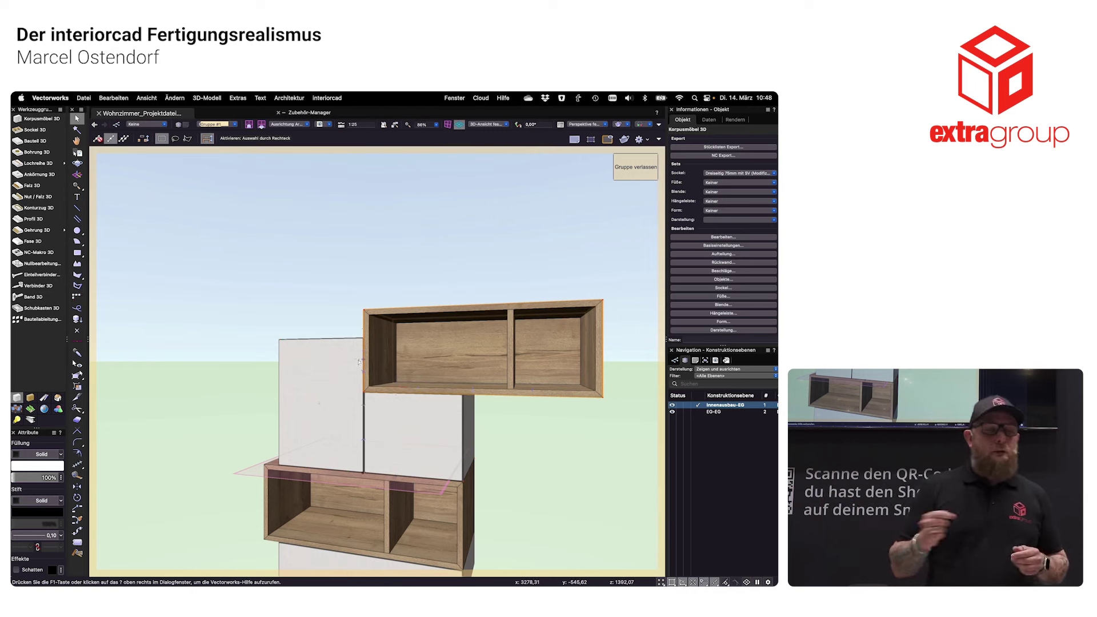
shift+middle_drag(359, 361, 402, 420)
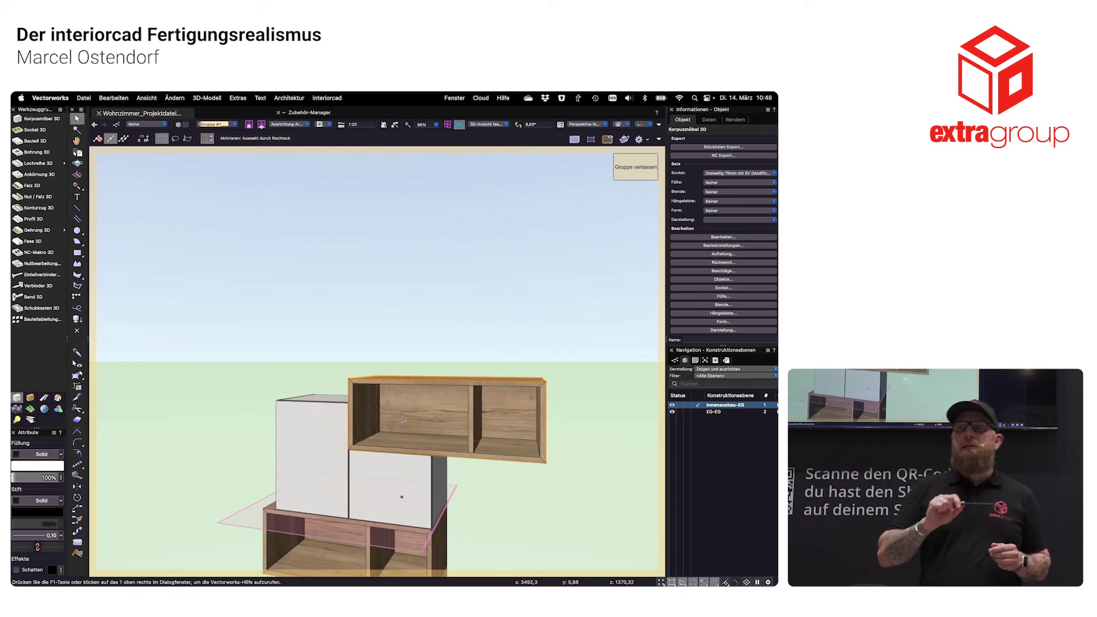
click(329, 399)
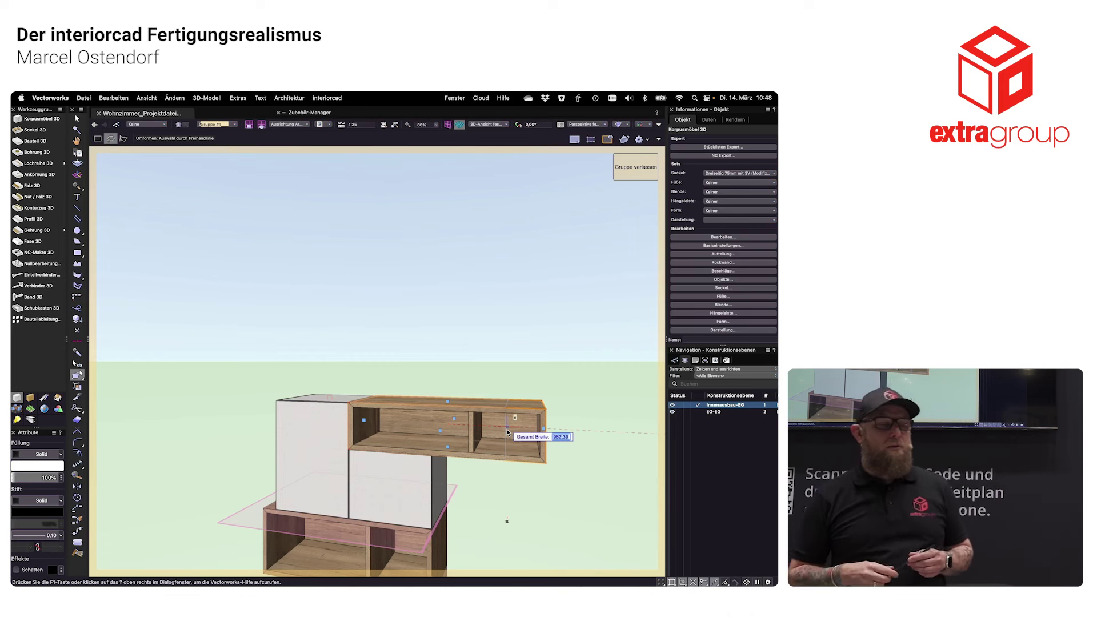
text(780)
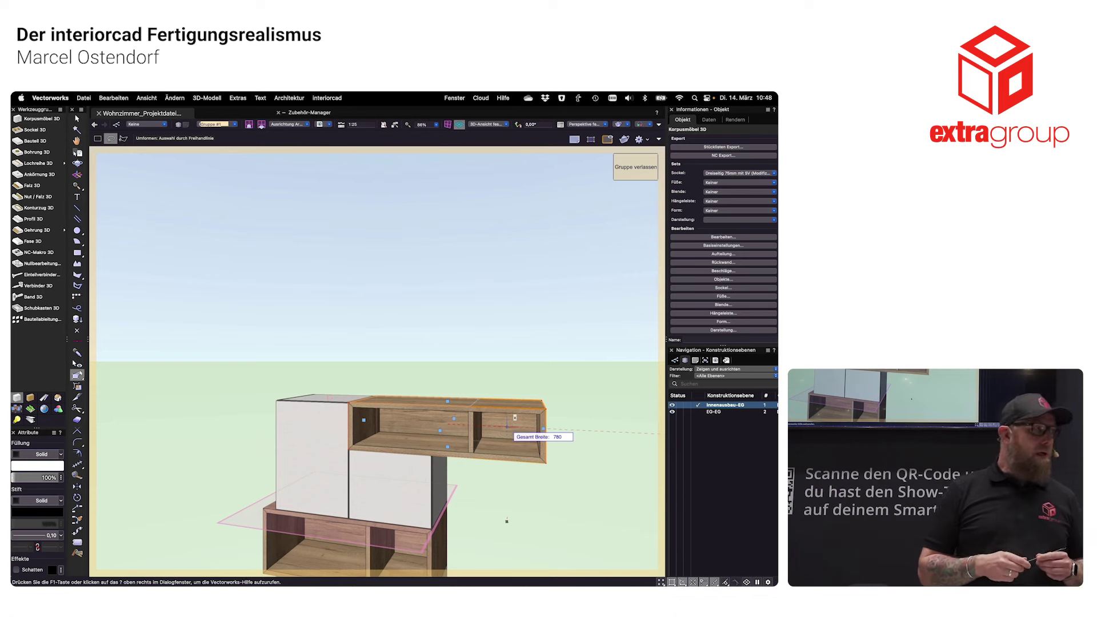
key(Return)
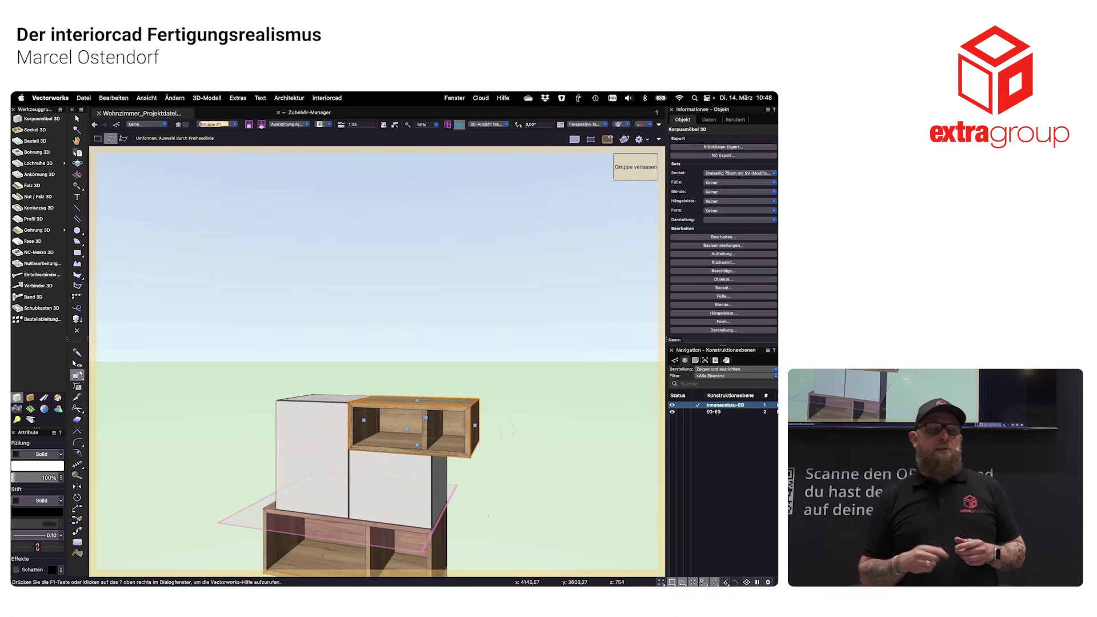
click(730, 256)
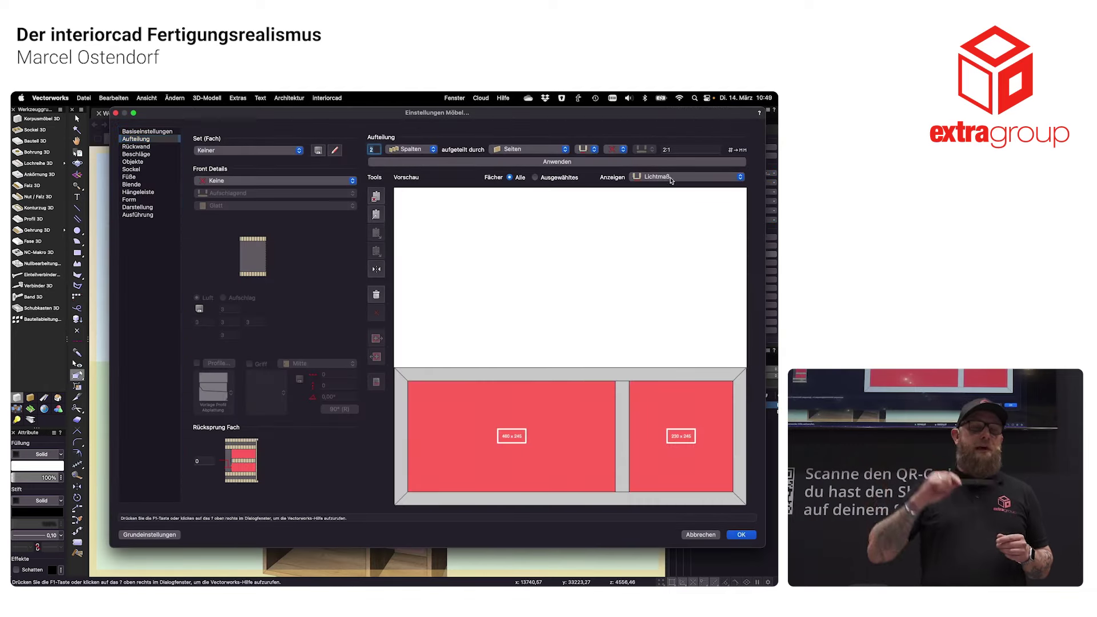
click(638, 161)
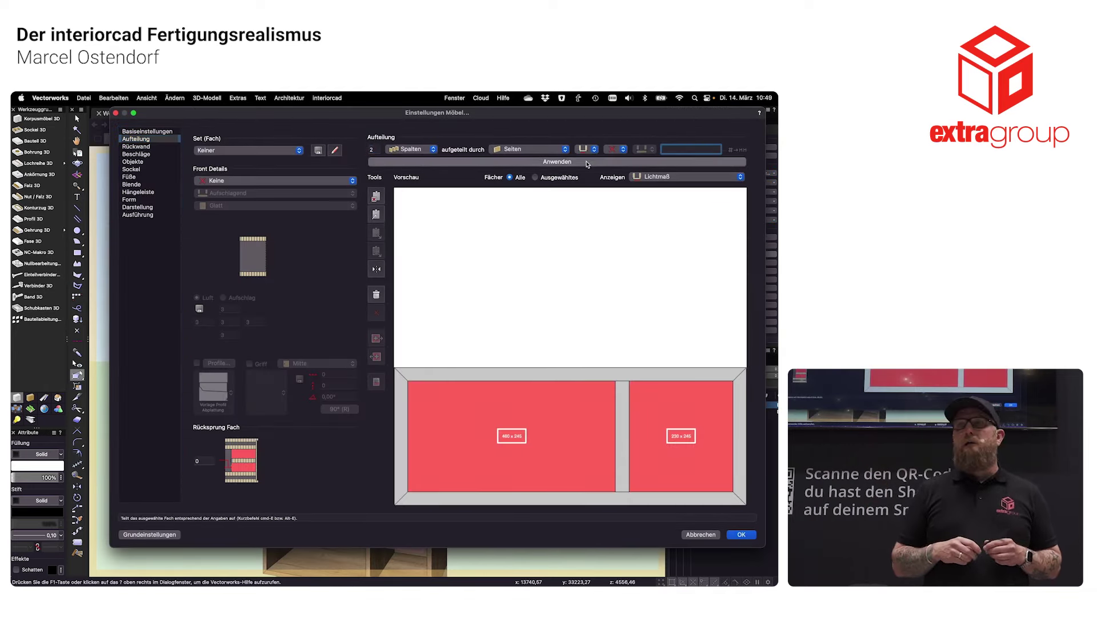
text(##)
click(740, 535)
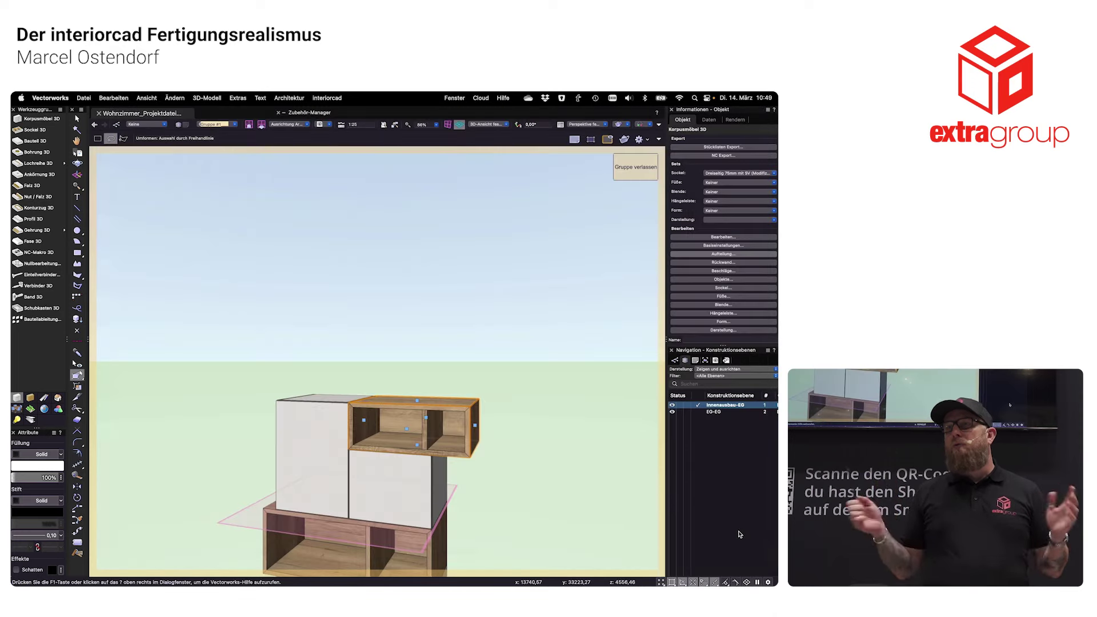
middle_drag(563, 461, 488, 427)
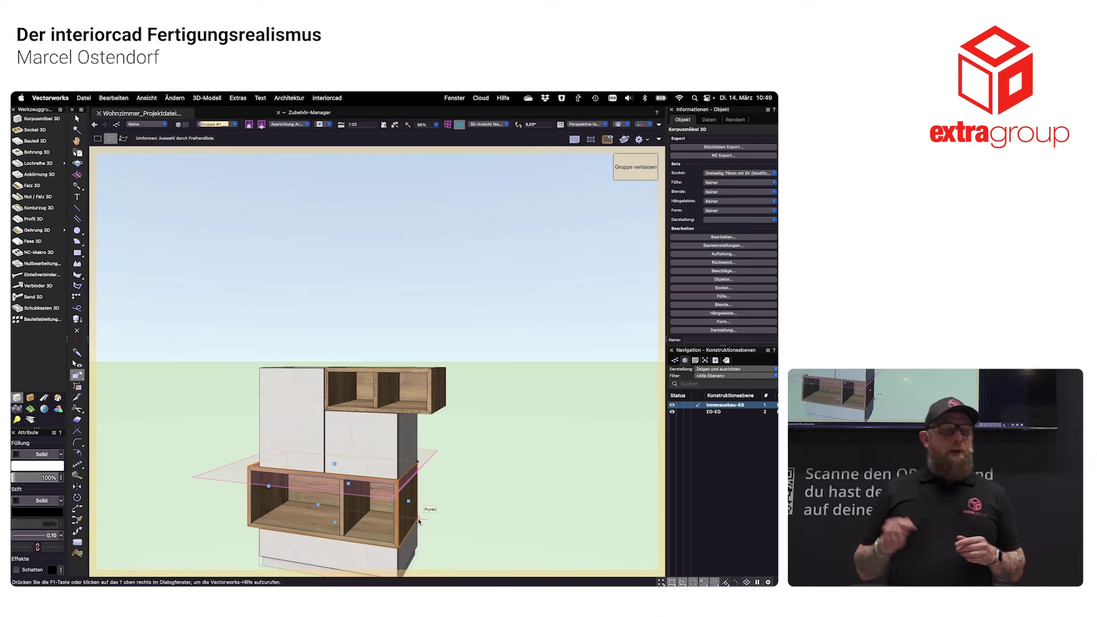
- Copy the lower oak cabinet to the top of the tower and reduce its height to 305
key(x)
drag(419, 517, 420, 366)
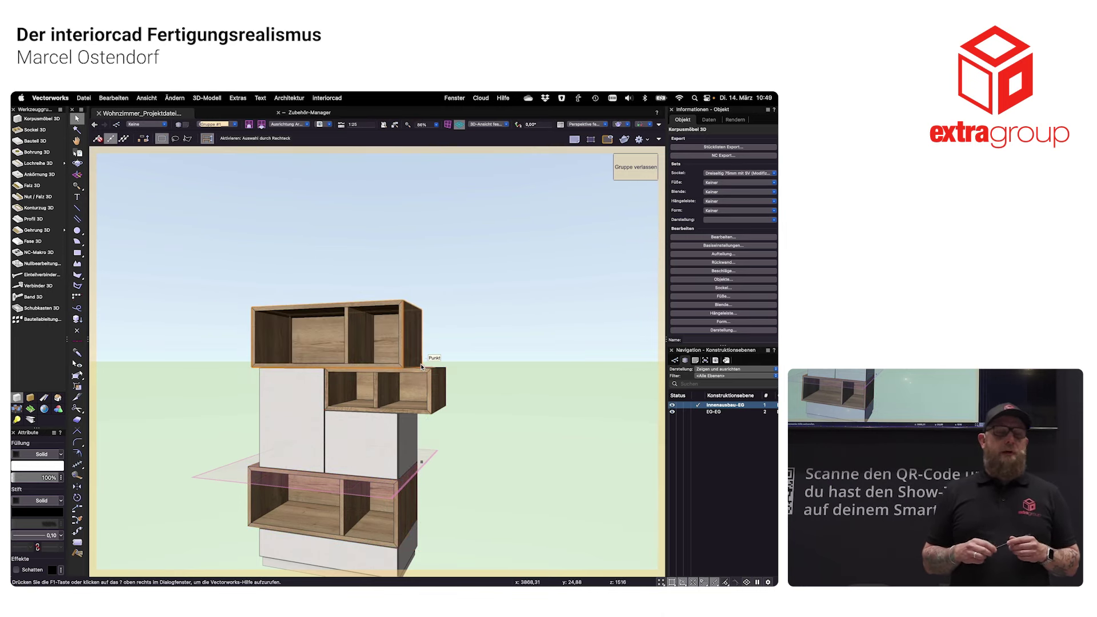
key(shift+r)
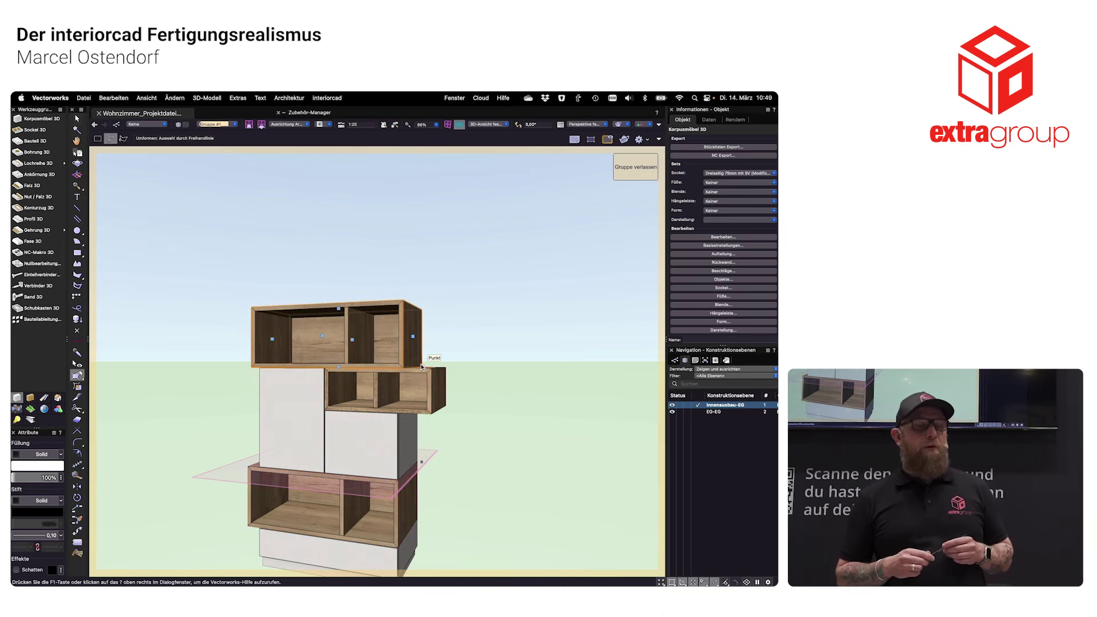
drag(339, 309, 339, 324)
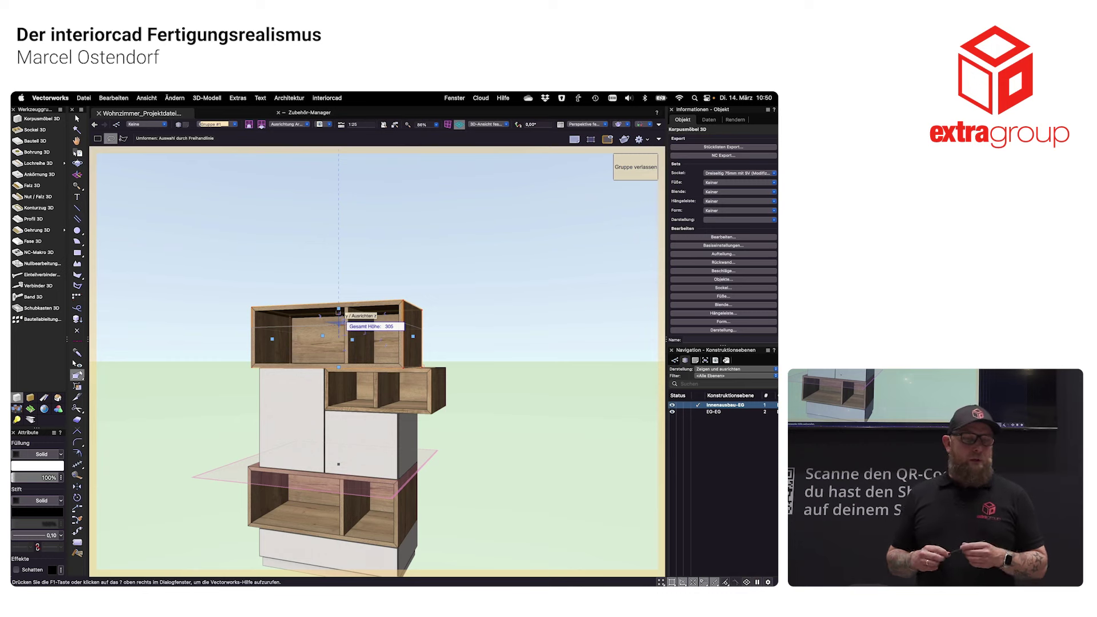
drag(339, 323, 340, 326)
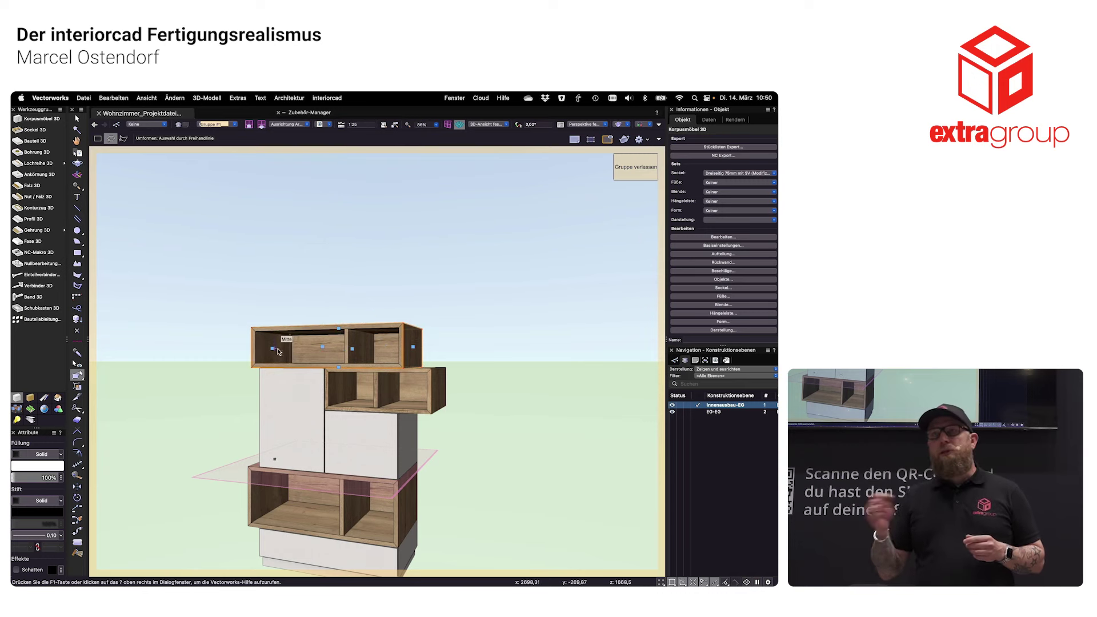
- Widen the top oak cabinet leftward to a total width of 1400
drag(271, 349, 240, 349)
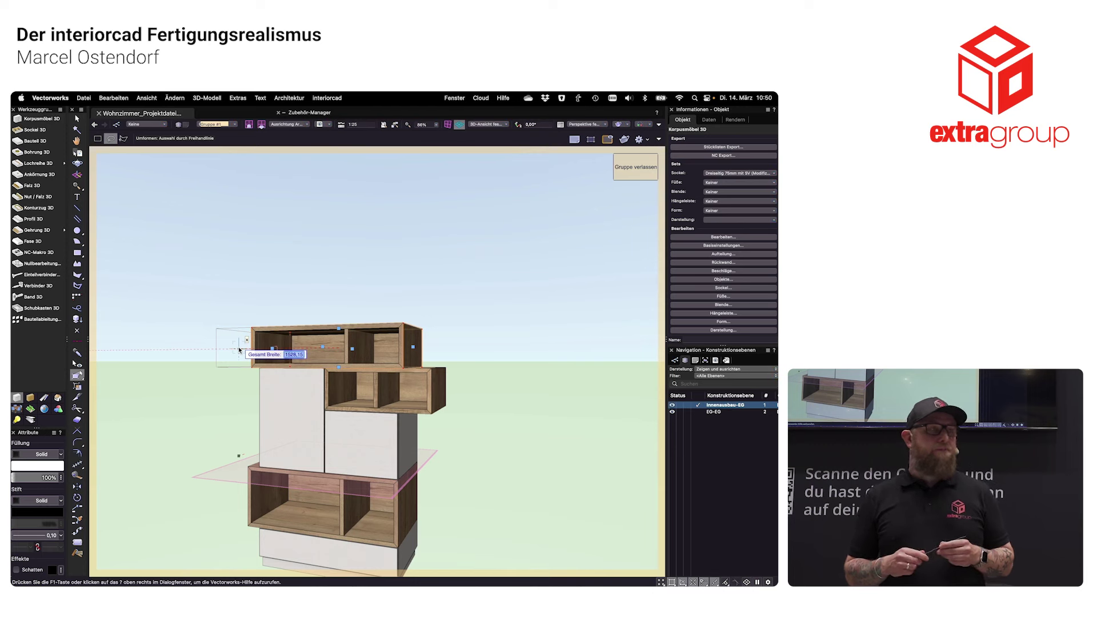
text(00)
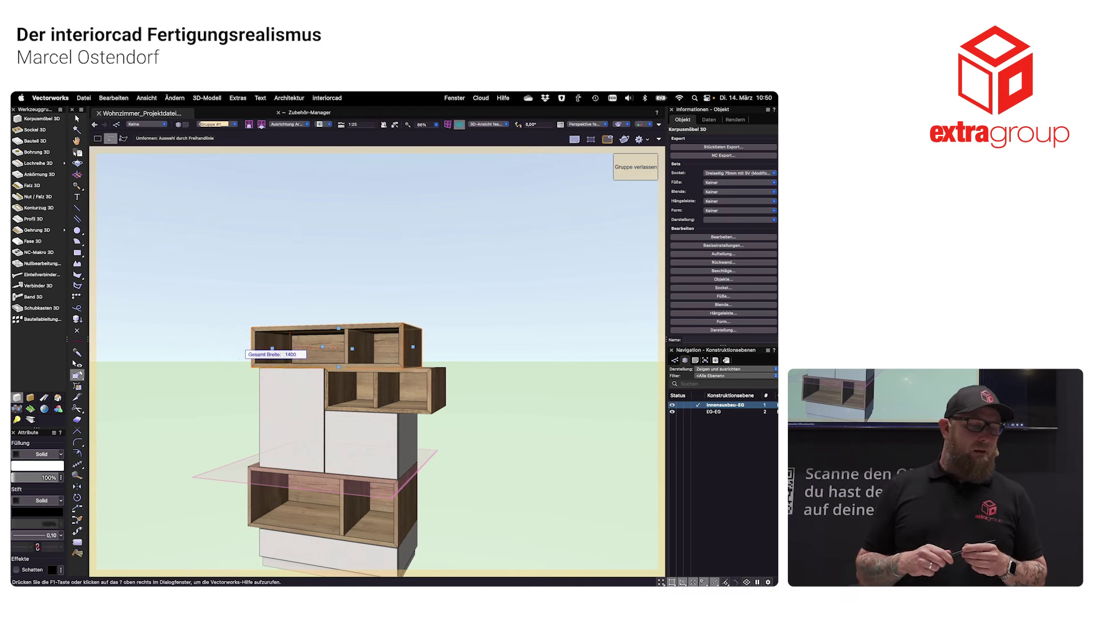
key(Return)
key(x)
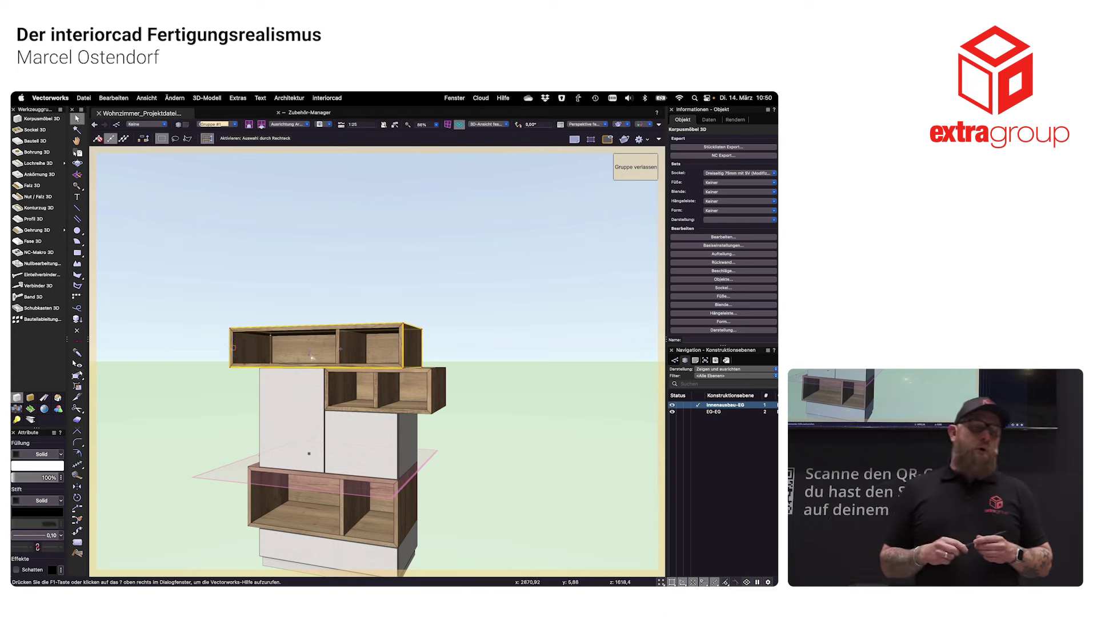
- Change the top cabinet's Aufteilung ratio from 2:1 to 1:2 and confirm
double_click(313, 355)
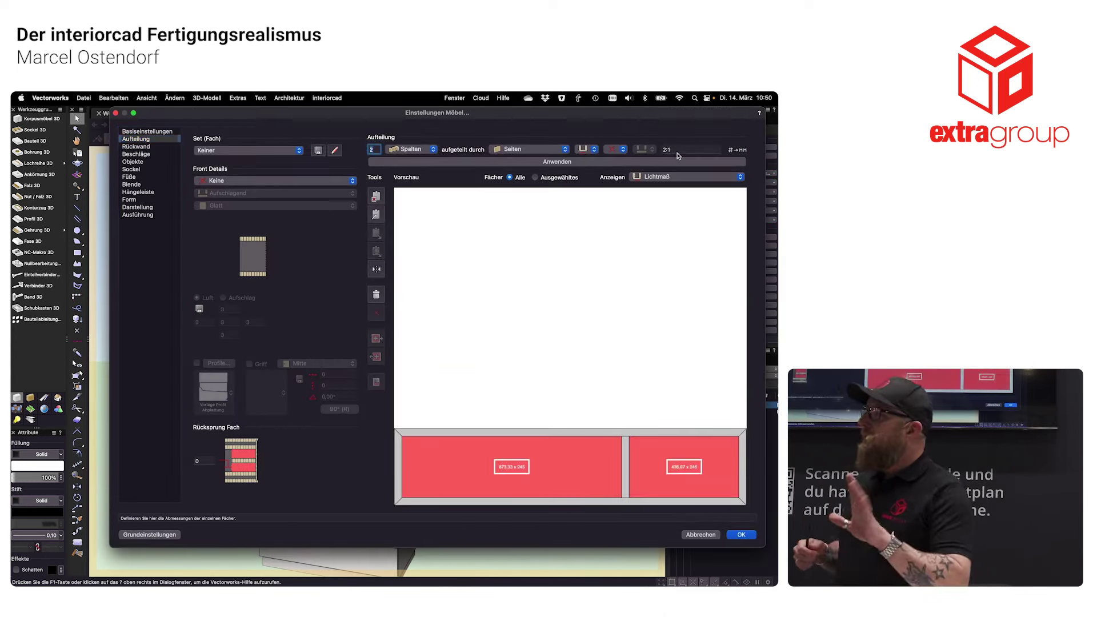
key(Tab)
text(1:2)
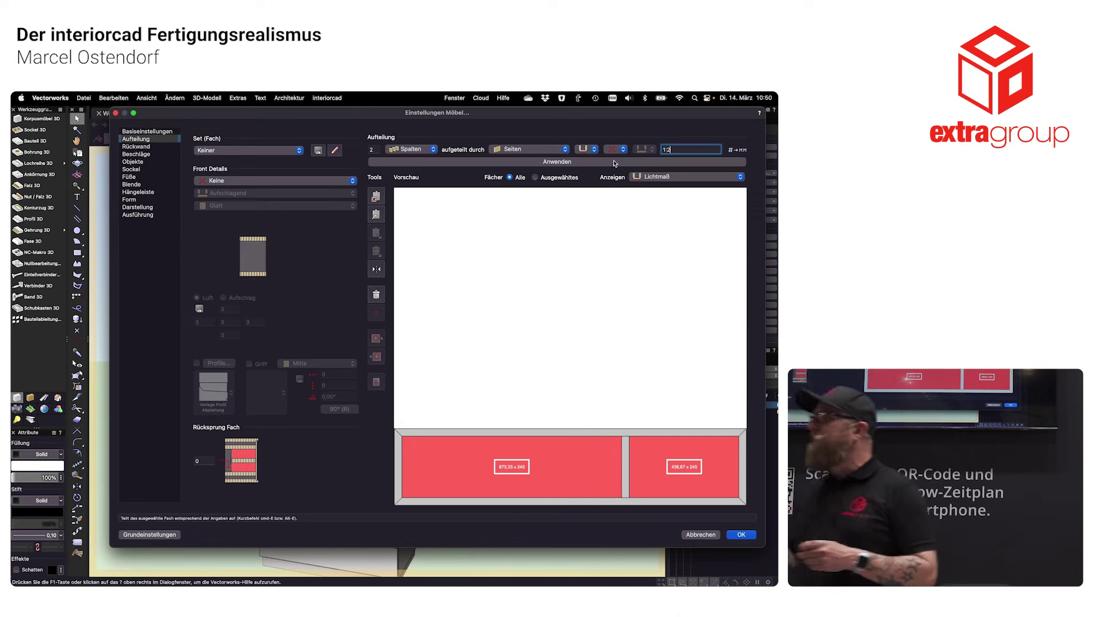
click(607, 164)
click(488, 452)
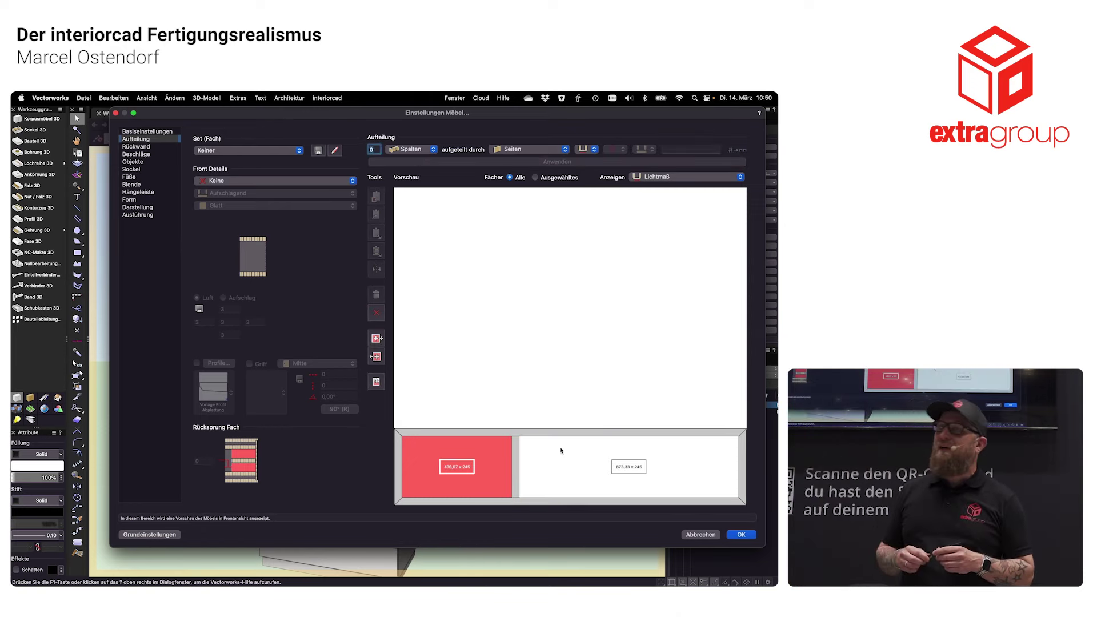
click(560, 449)
click(741, 535)
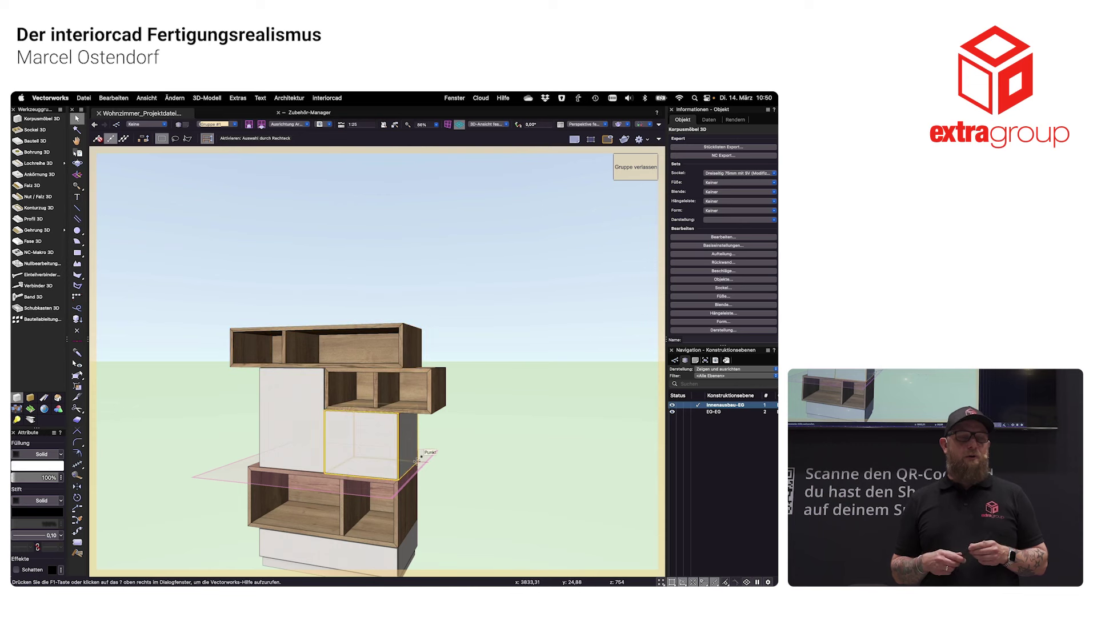
- Place a new Korpusmöbel box on the top shelf with Gesamt Höhe 305
drag(419, 377, 422, 330)
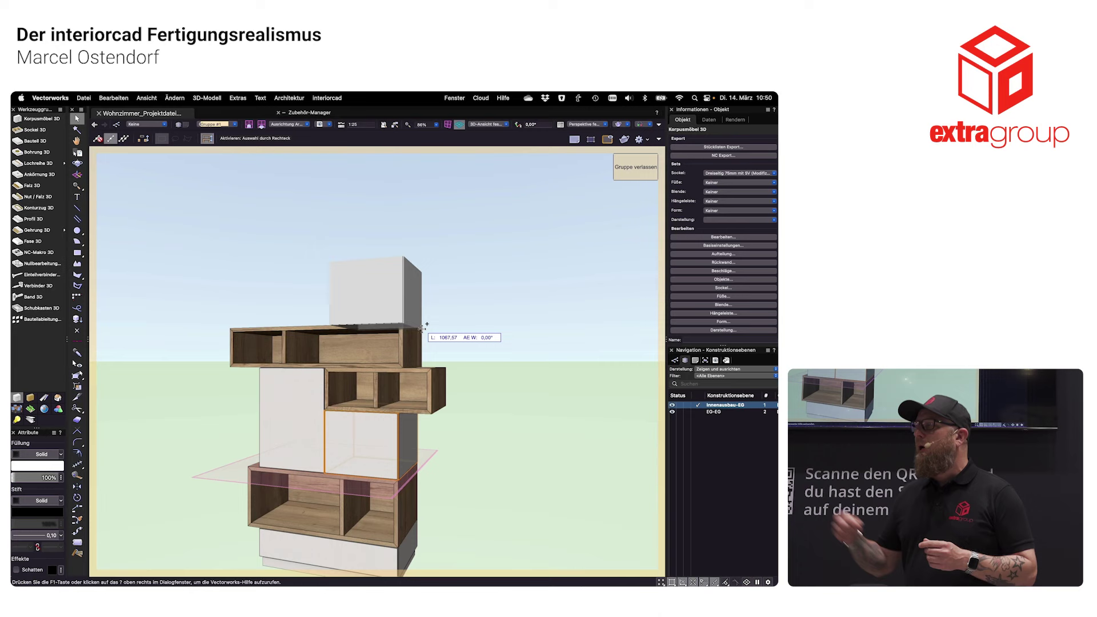
click(427, 325)
key(shift+r)
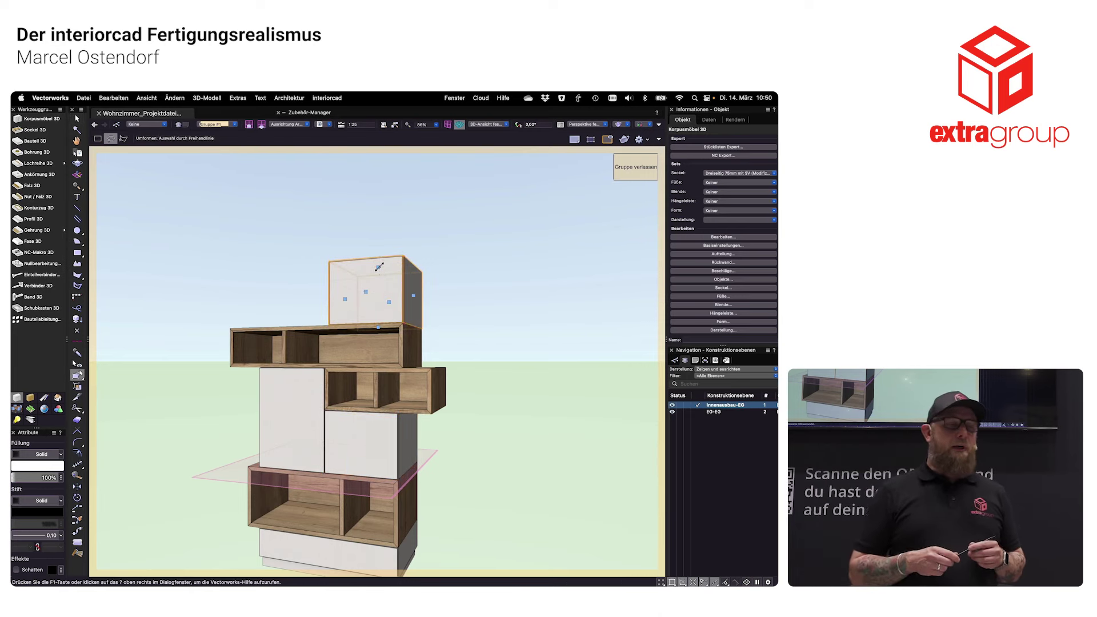
text(305)
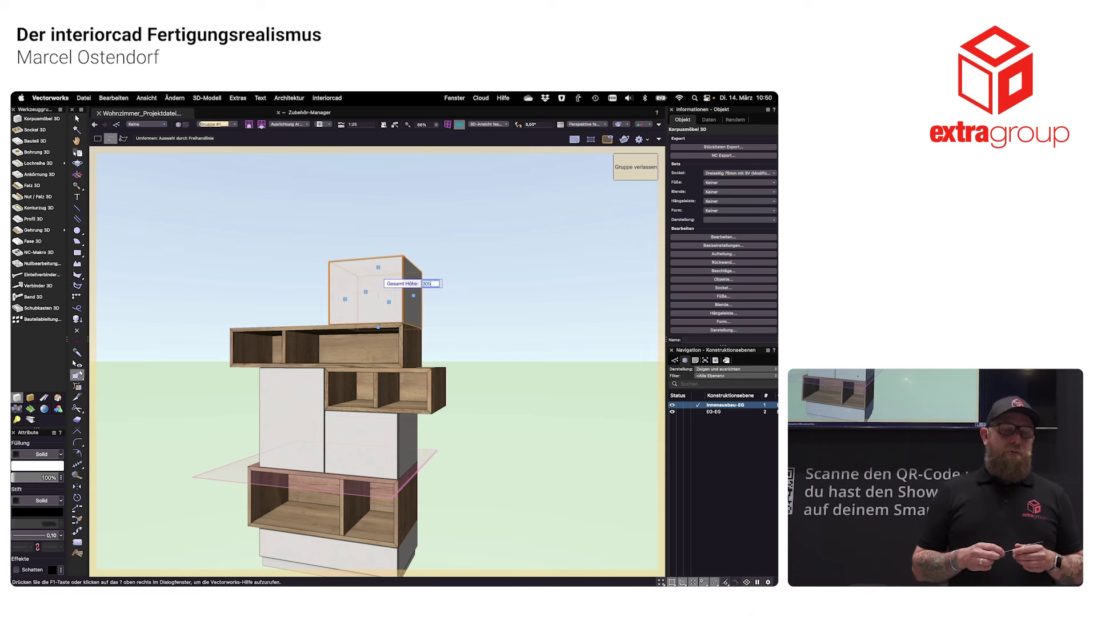
key(Return)
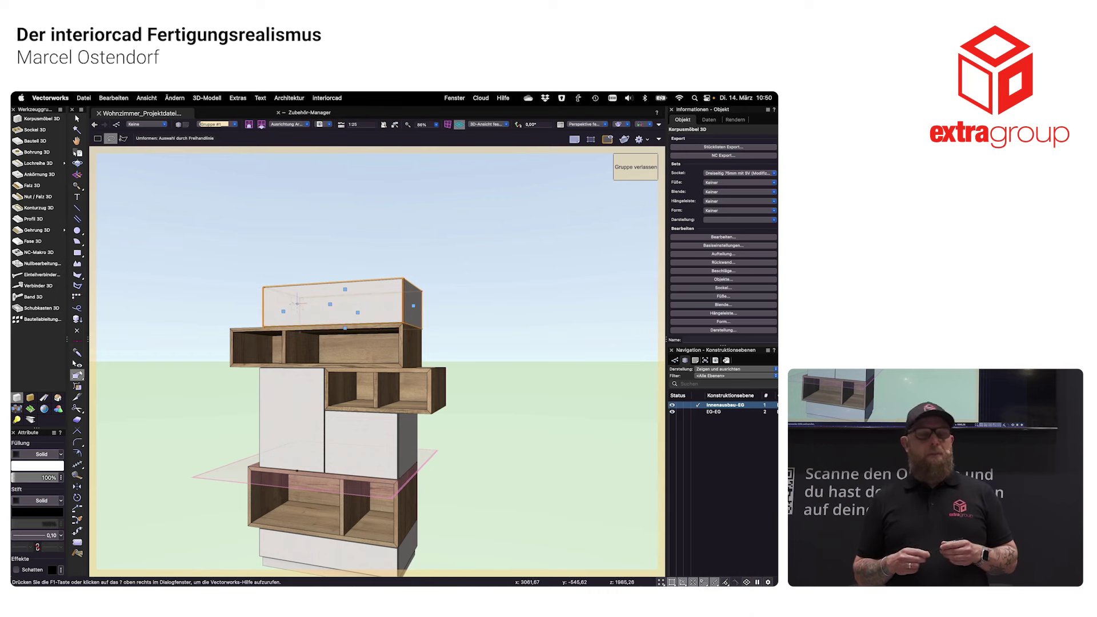
- Give the new box a Klappe oben angeschlagen (top-hinged flap) front
click(724, 254)
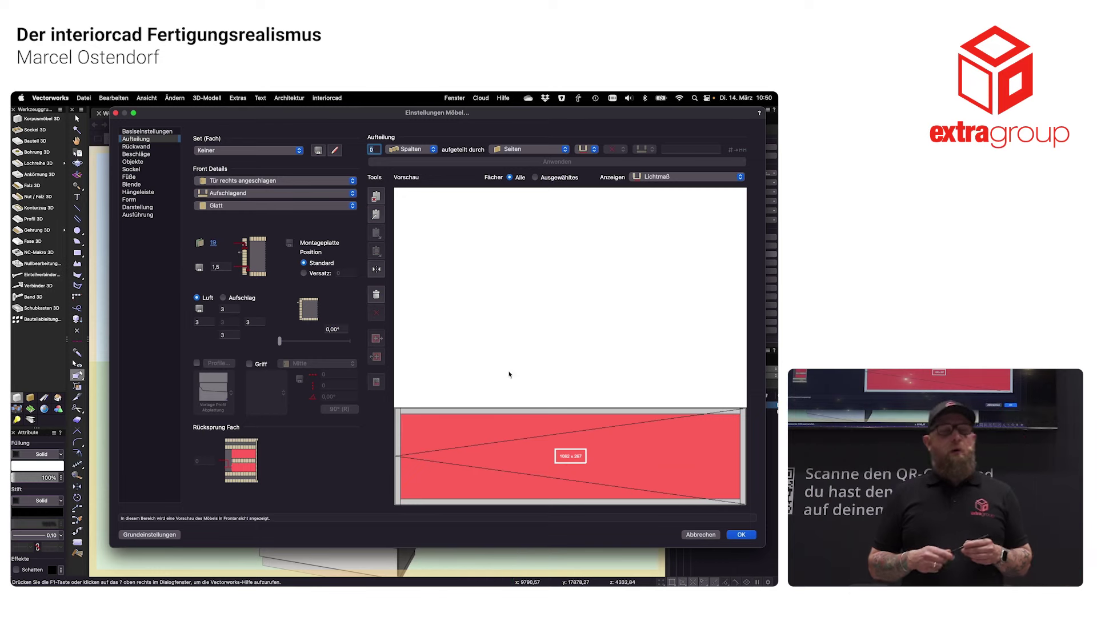
click(248, 183)
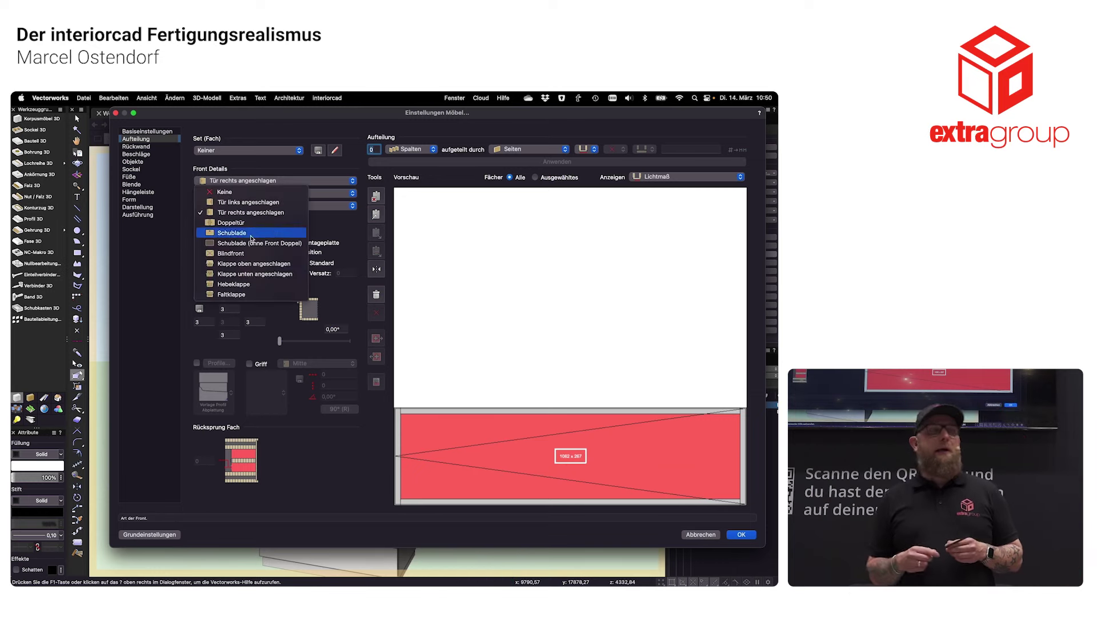
click(256, 264)
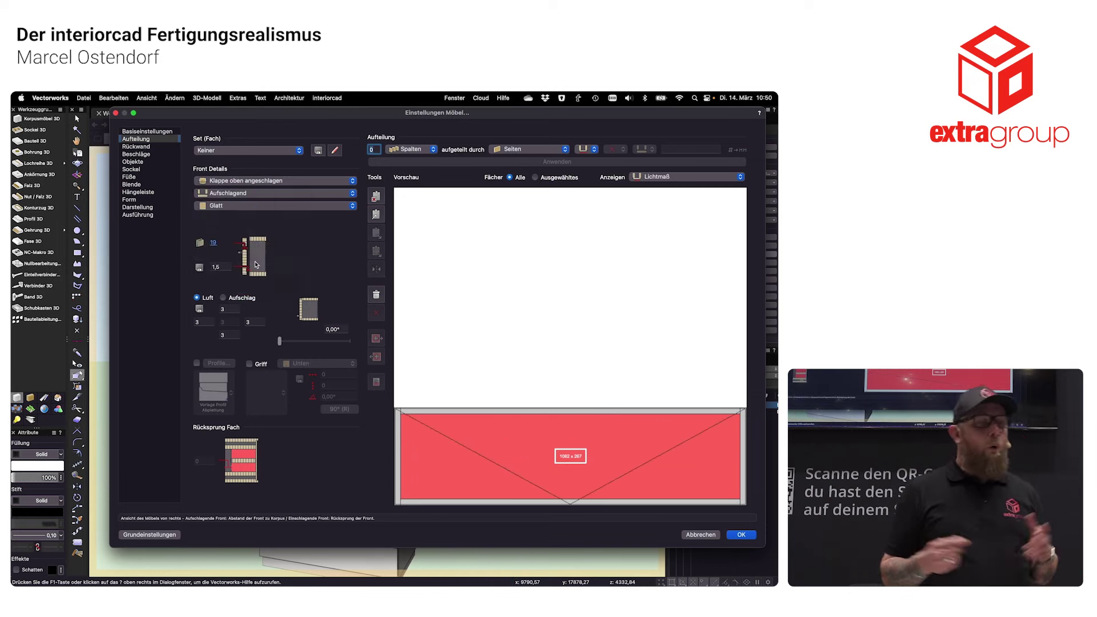
click(744, 536)
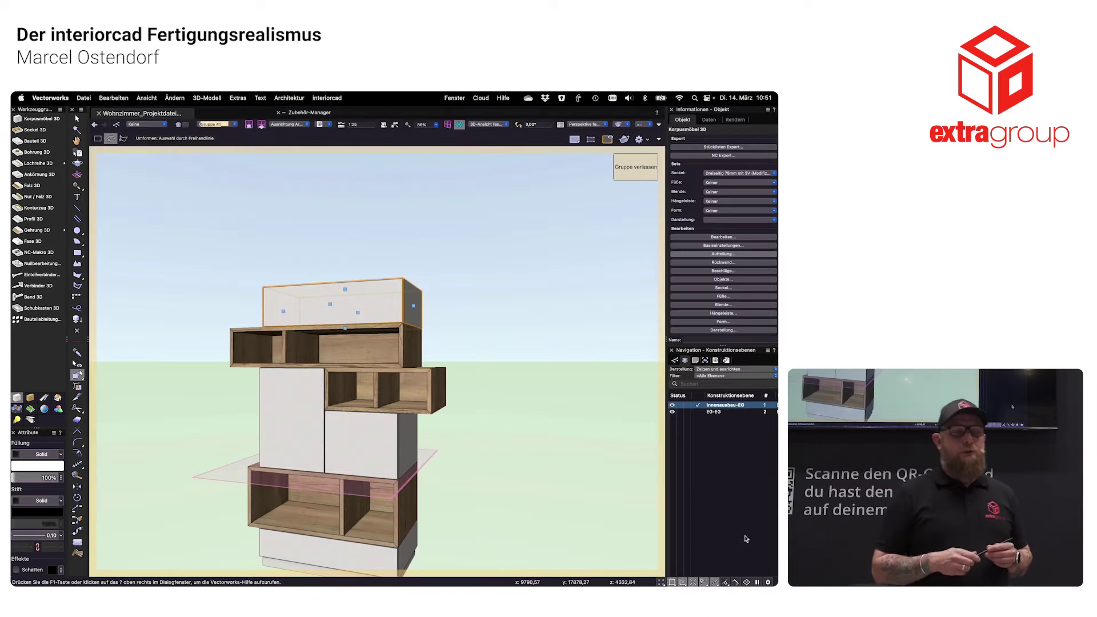
- Set the working plane on the upper box's top and insert a Sockel 3D base there
scroll(377, 343, down, 3)
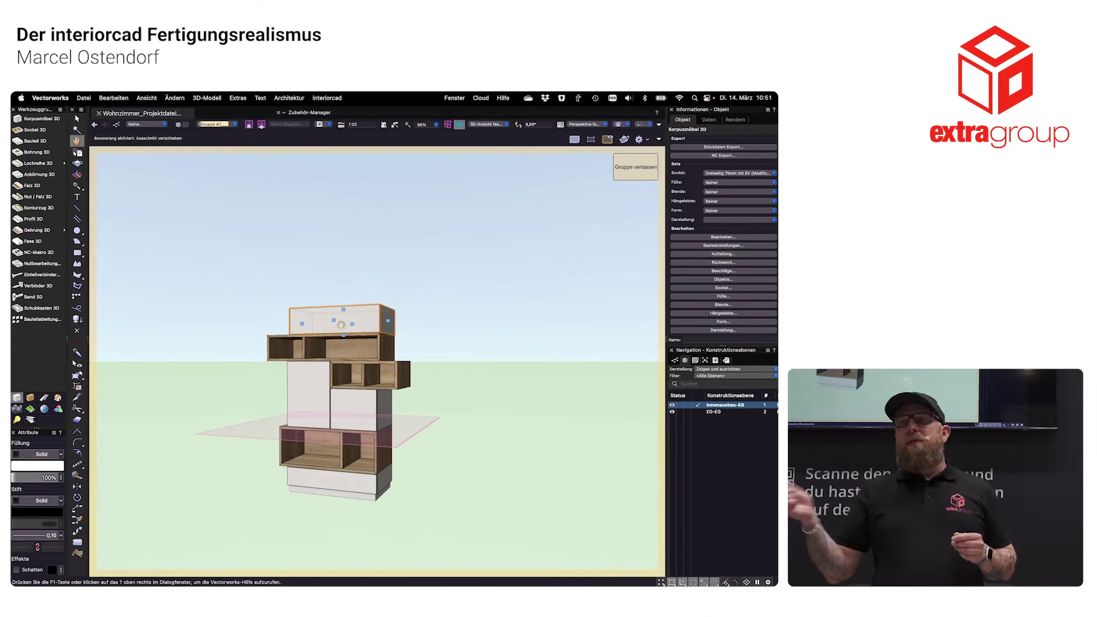
scroll(336, 397, down, 2)
scroll(337, 394, up, 3)
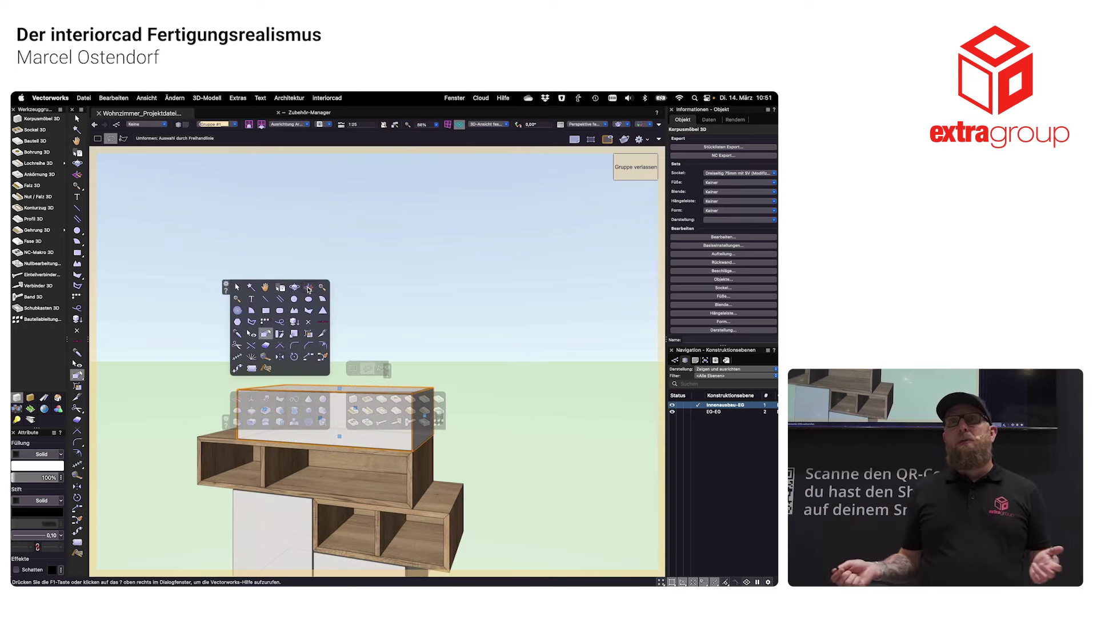
key(shift+y)
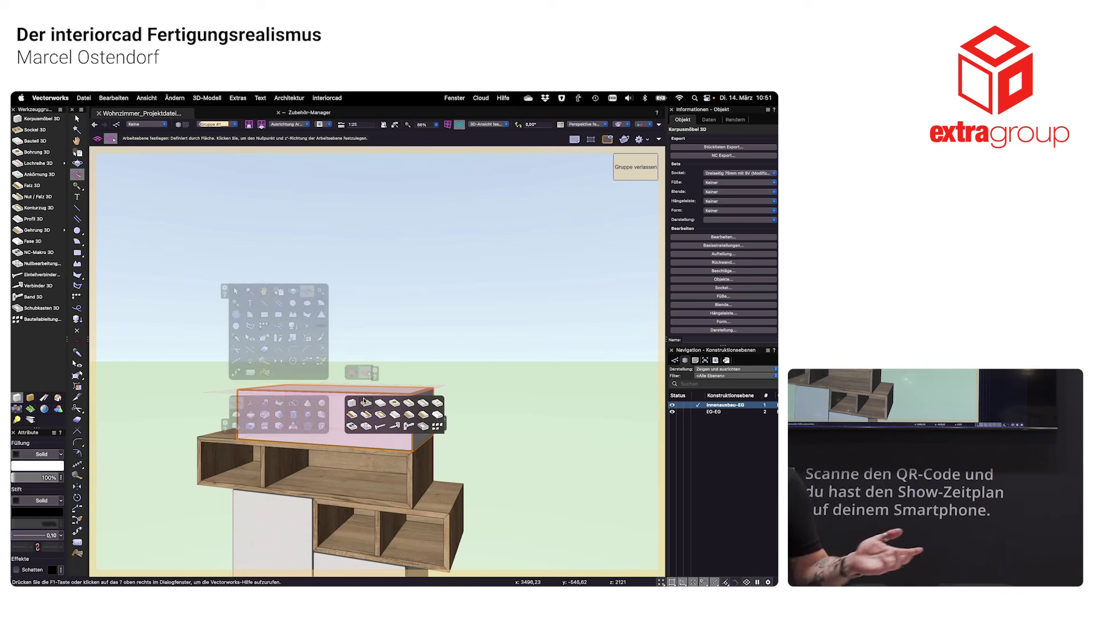
click(366, 403)
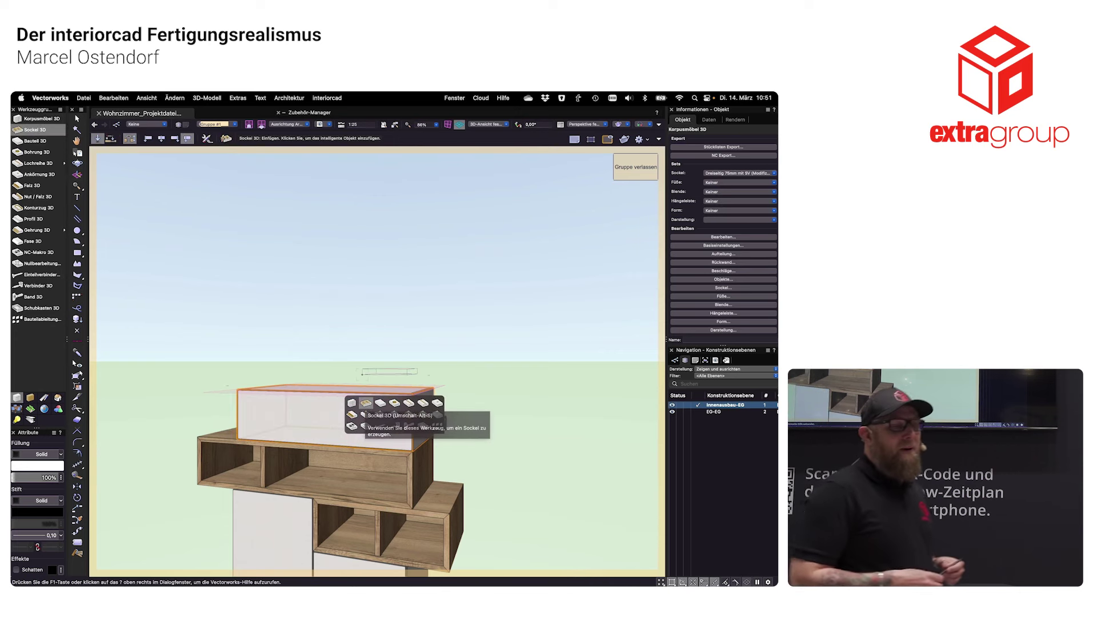
key(grave)
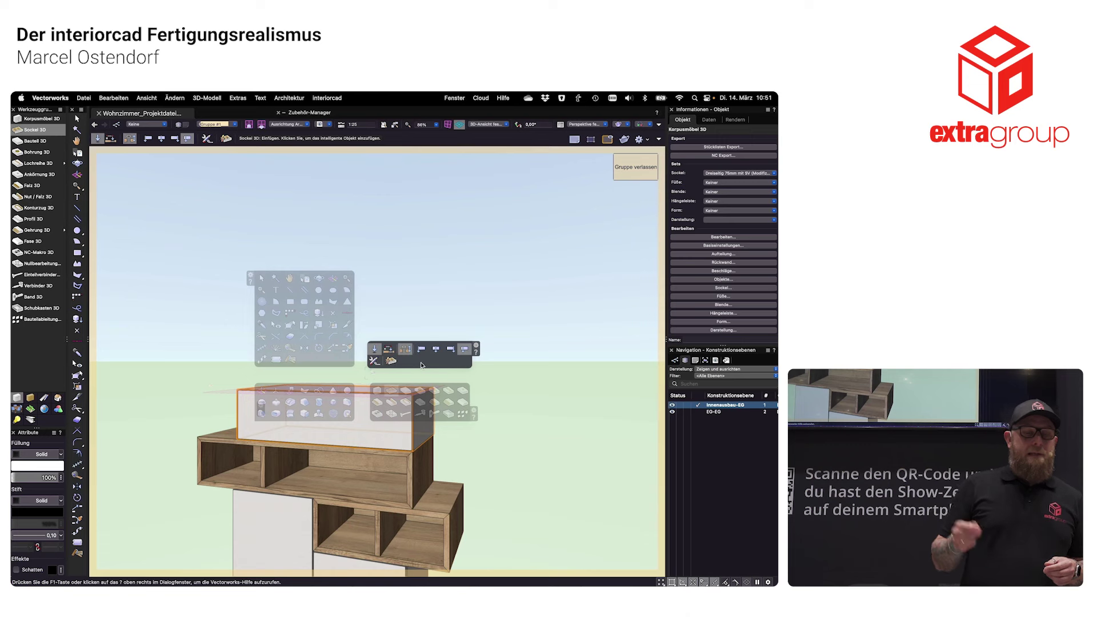
click(436, 350)
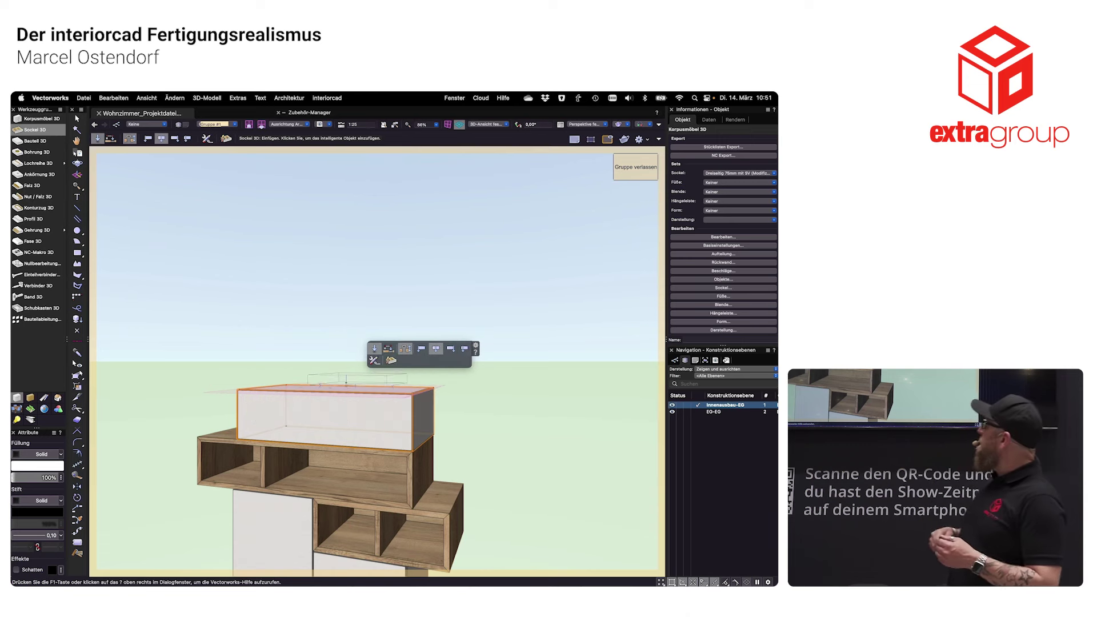
click(323, 391)
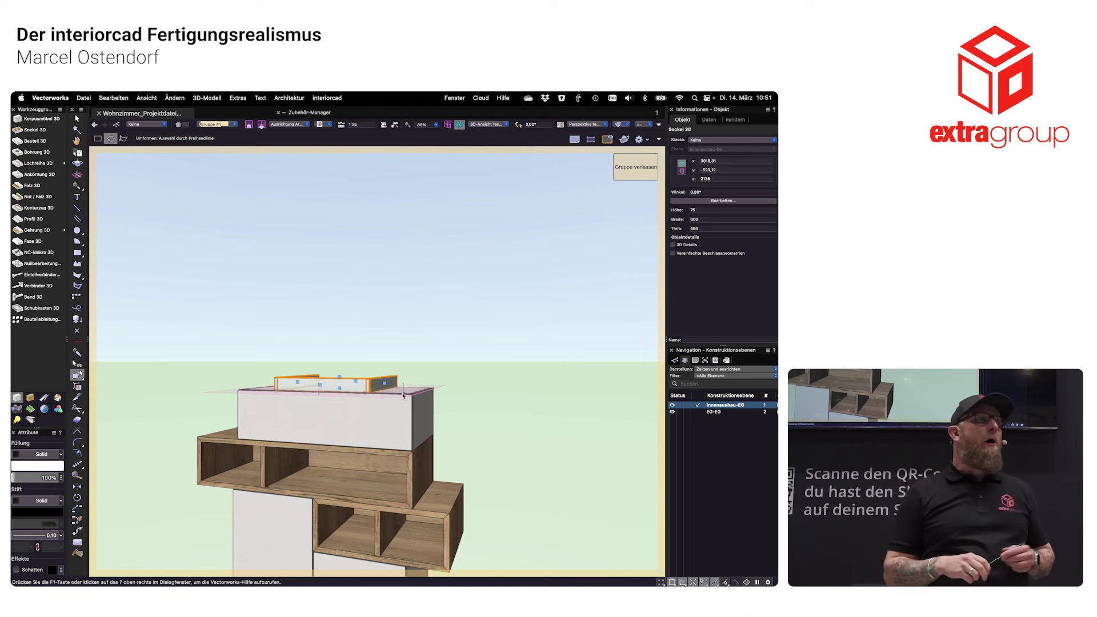
- Stretch the base leftward to a width of 1062,1
scroll(402, 395, up, 3)
scroll(378, 386, up, 3)
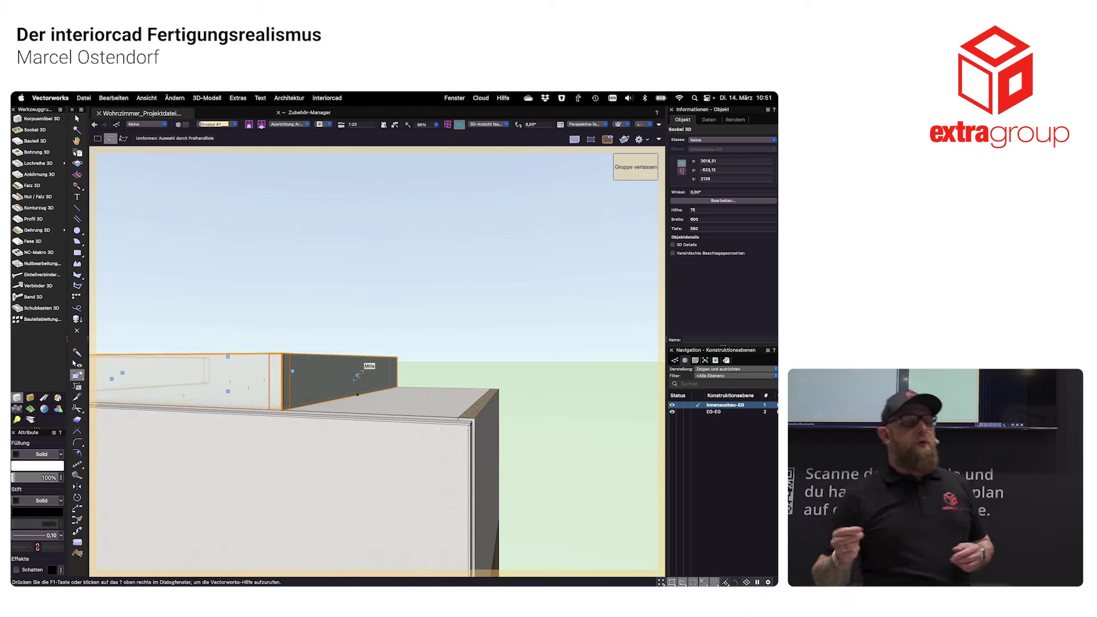
click(357, 376)
click(472, 406)
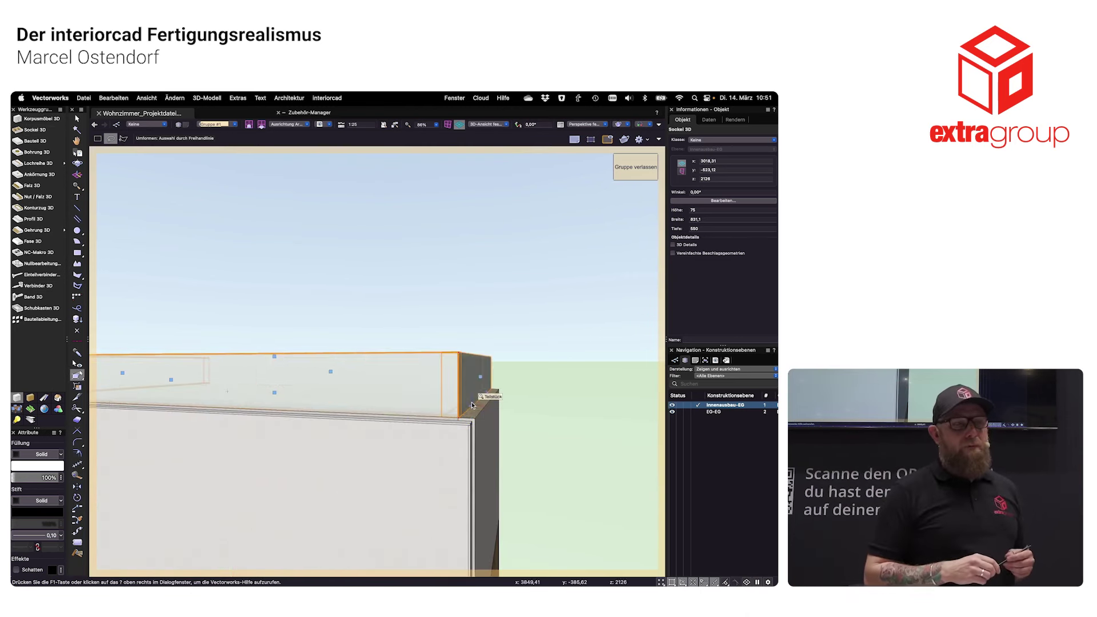
key(space)
drag(241, 394, 285, 385)
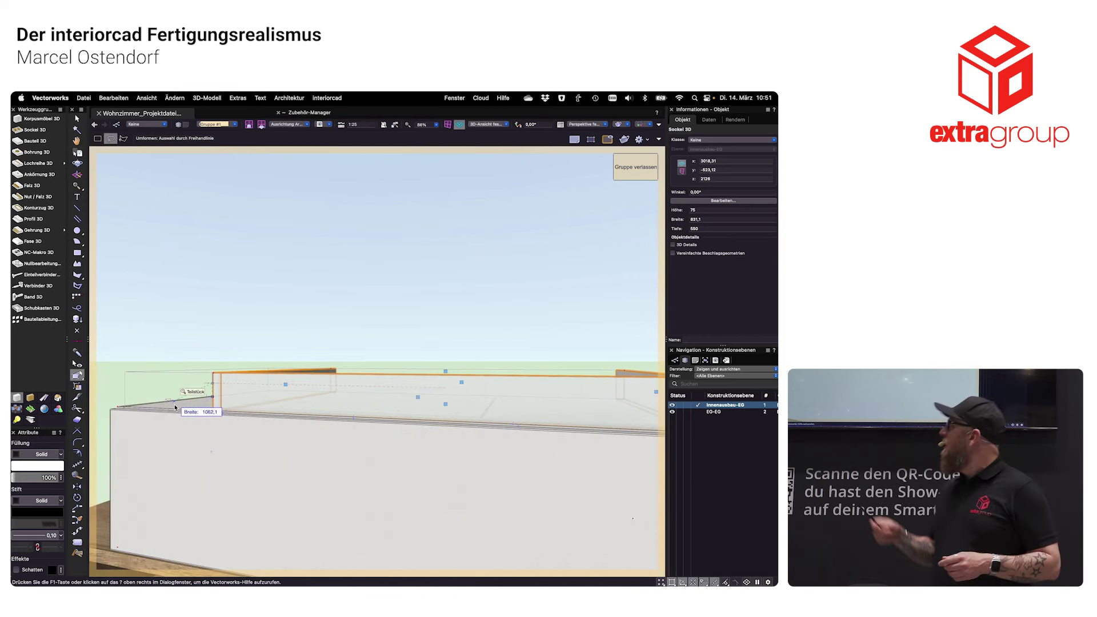
click(175, 407)
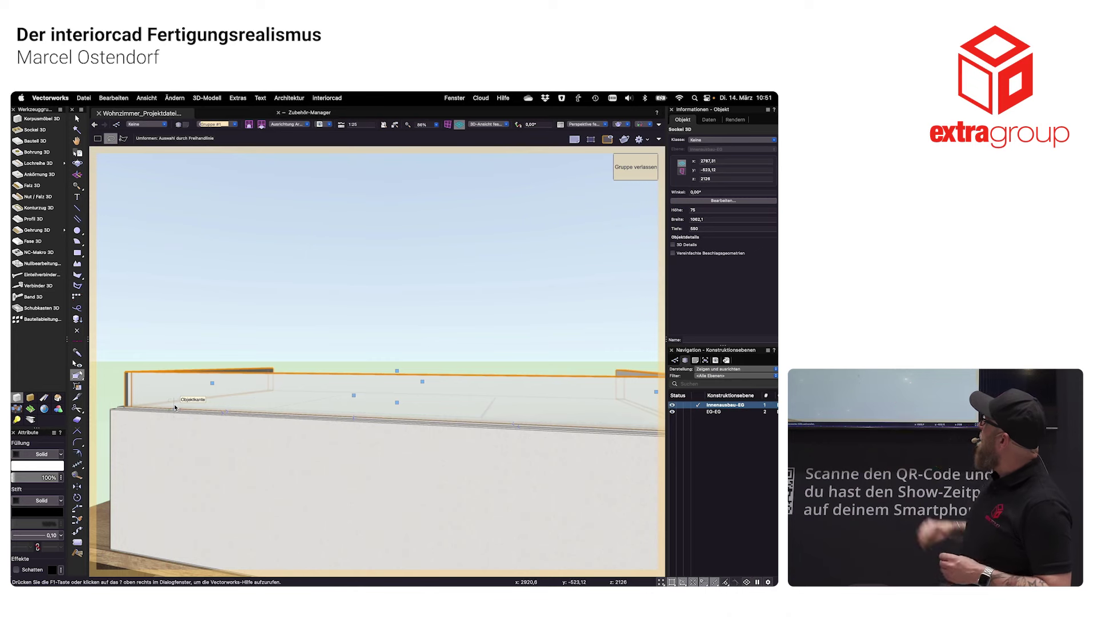
- Turn on 3D Details for the base in the Info palette
click(674, 245)
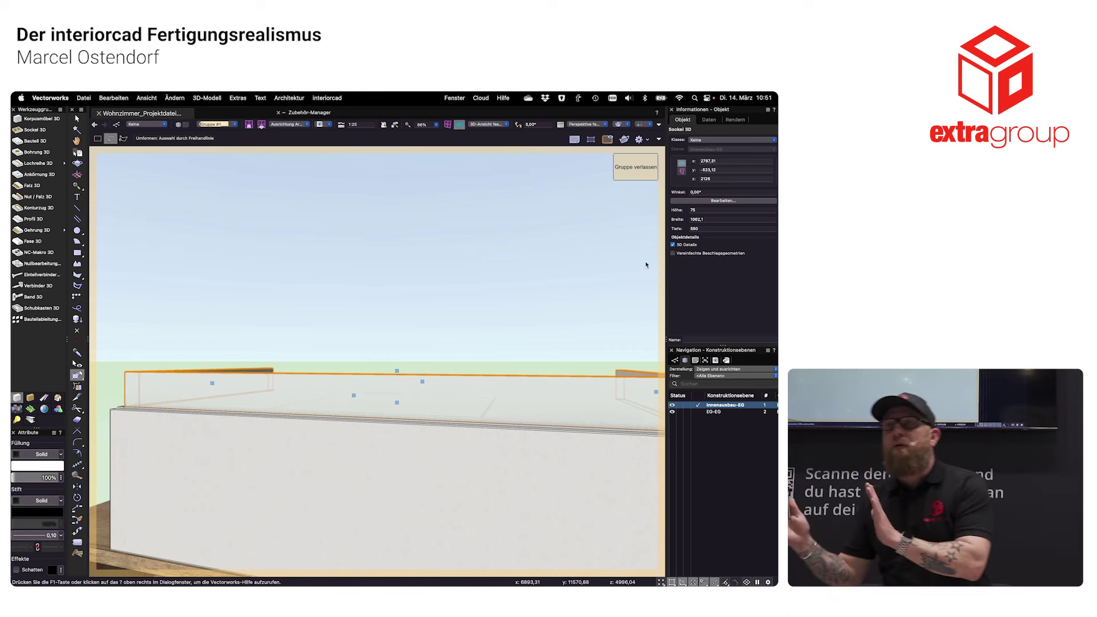
scroll(324, 320, down, 5)
scroll(324, 320, down, 3)
scroll(324, 321, down, 3)
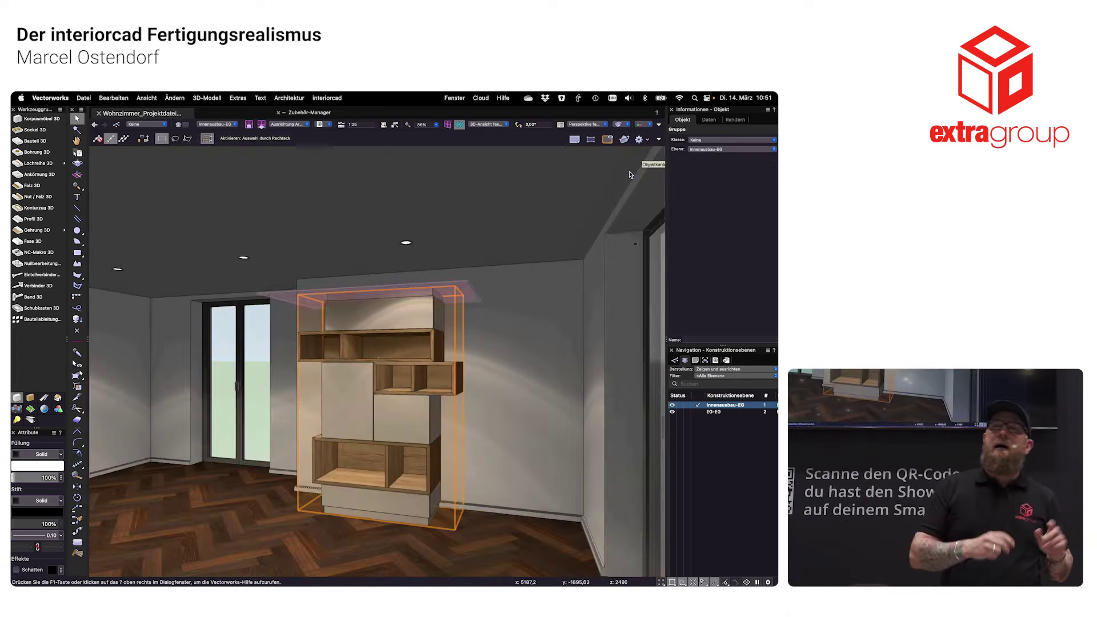
- Enter the cabinet tower group and select its Korpusmöbel 3D carcass
double_click(402, 355)
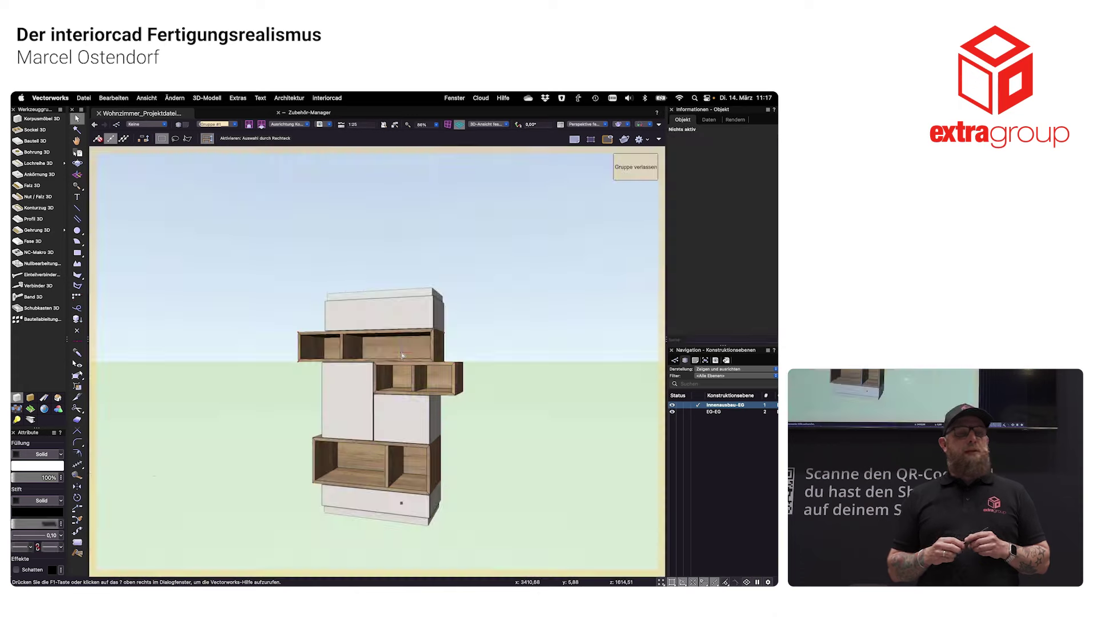
click(392, 353)
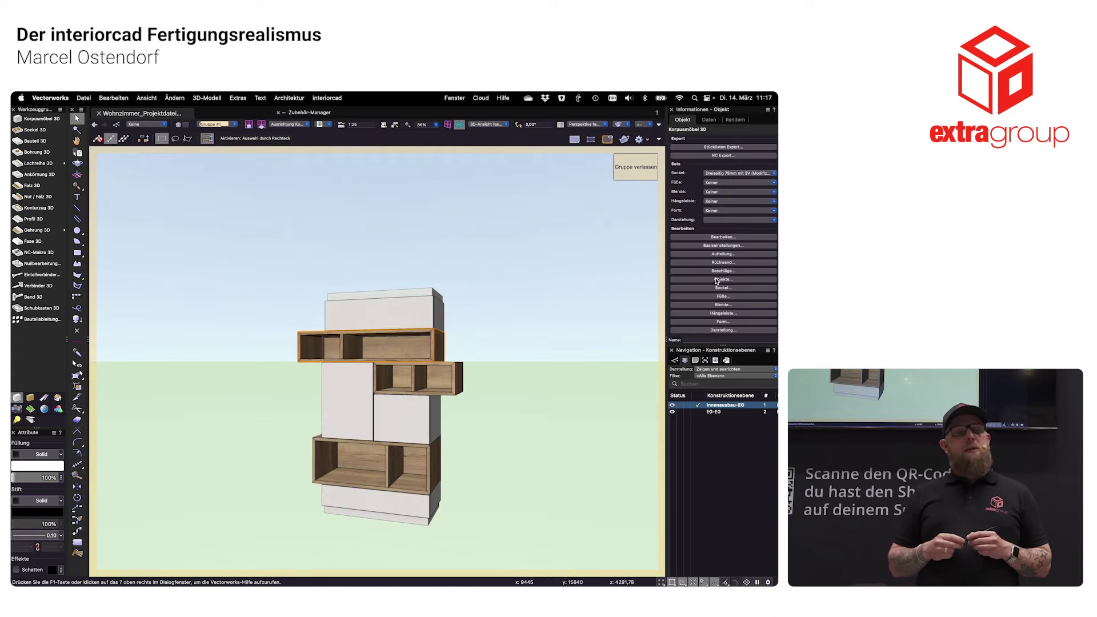
- In the carcass's Objekte settings, assign Deko - weiße Schale, then Deko - Zuckerpott & Schale to the right compartment
click(718, 280)
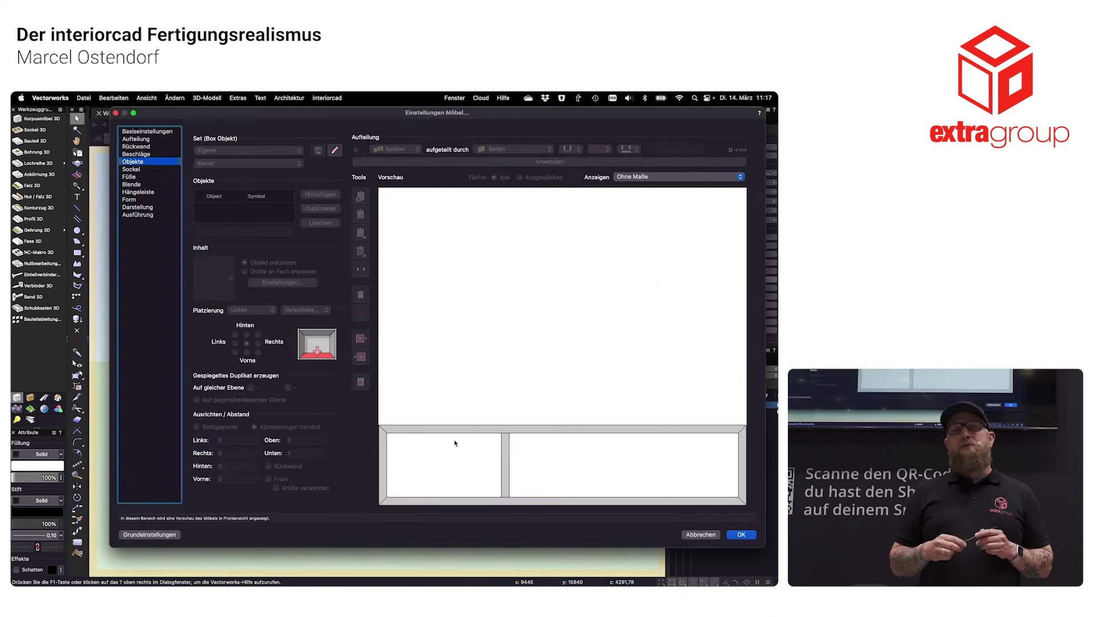
click(246, 164)
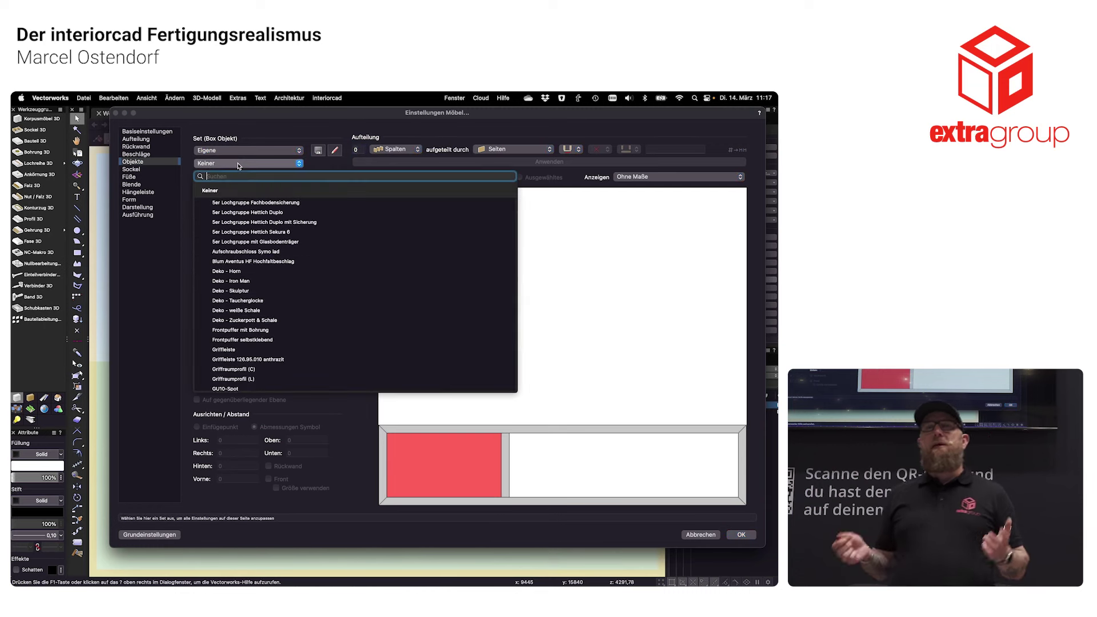
click(244, 311)
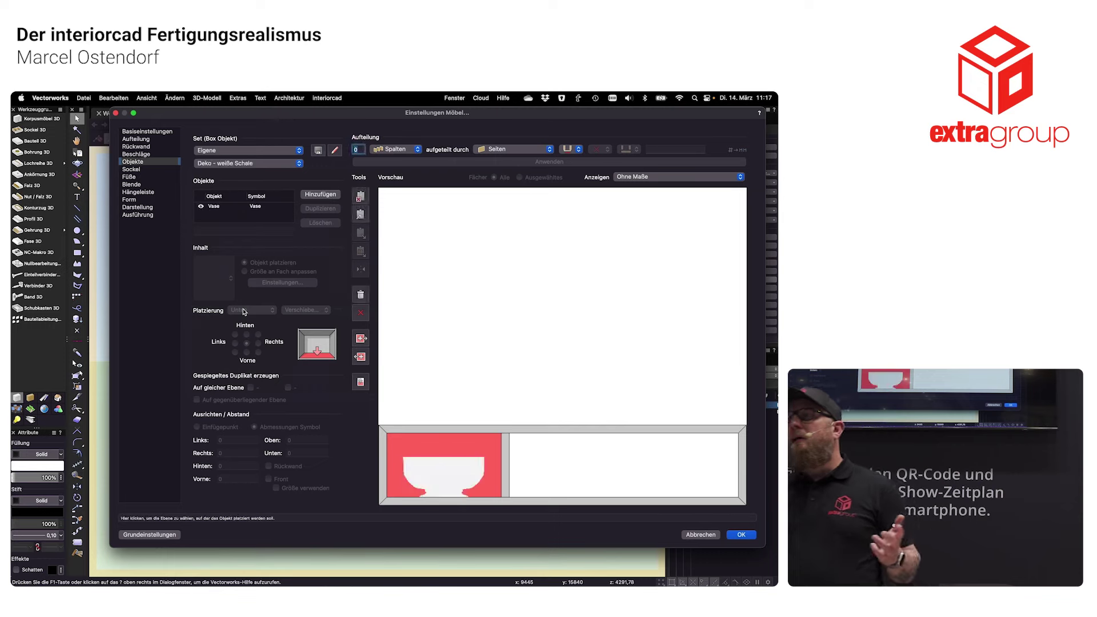
click(563, 446)
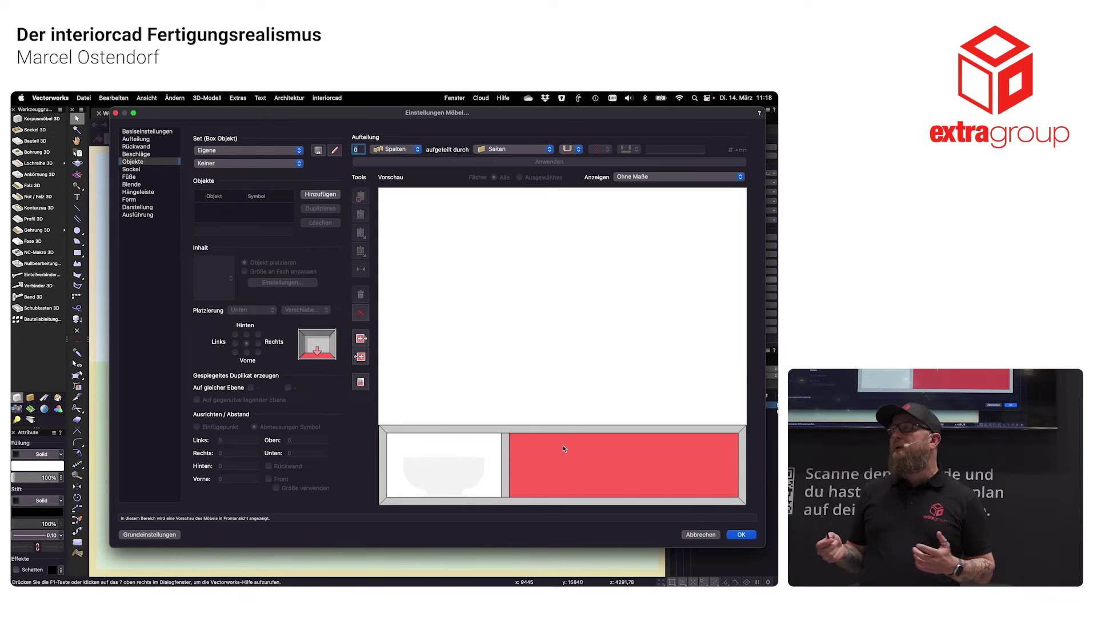
click(249, 163)
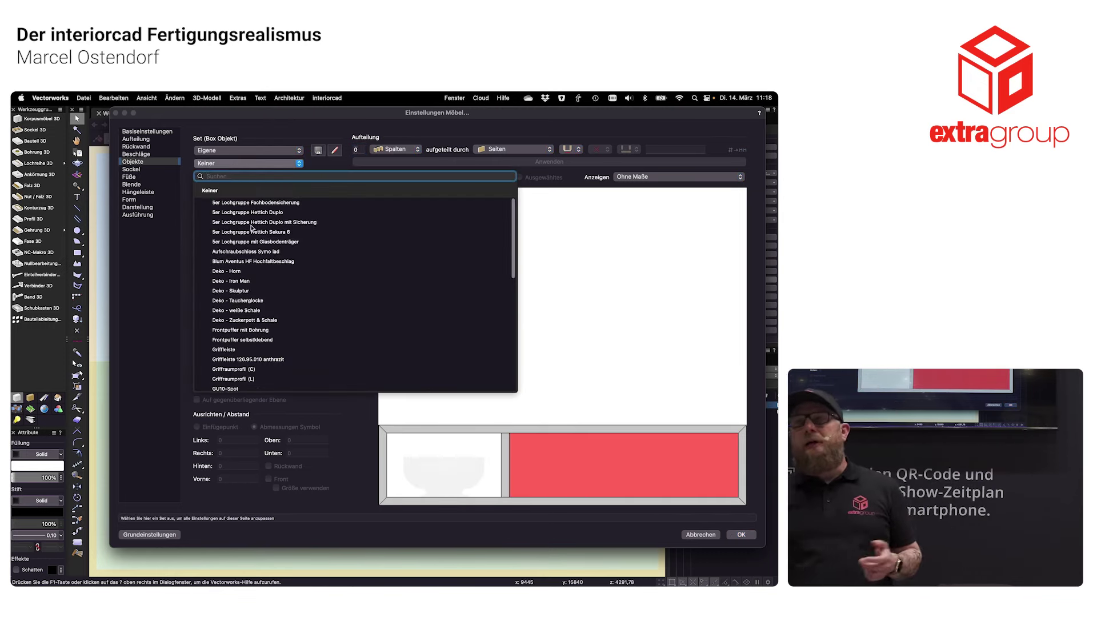
click(258, 320)
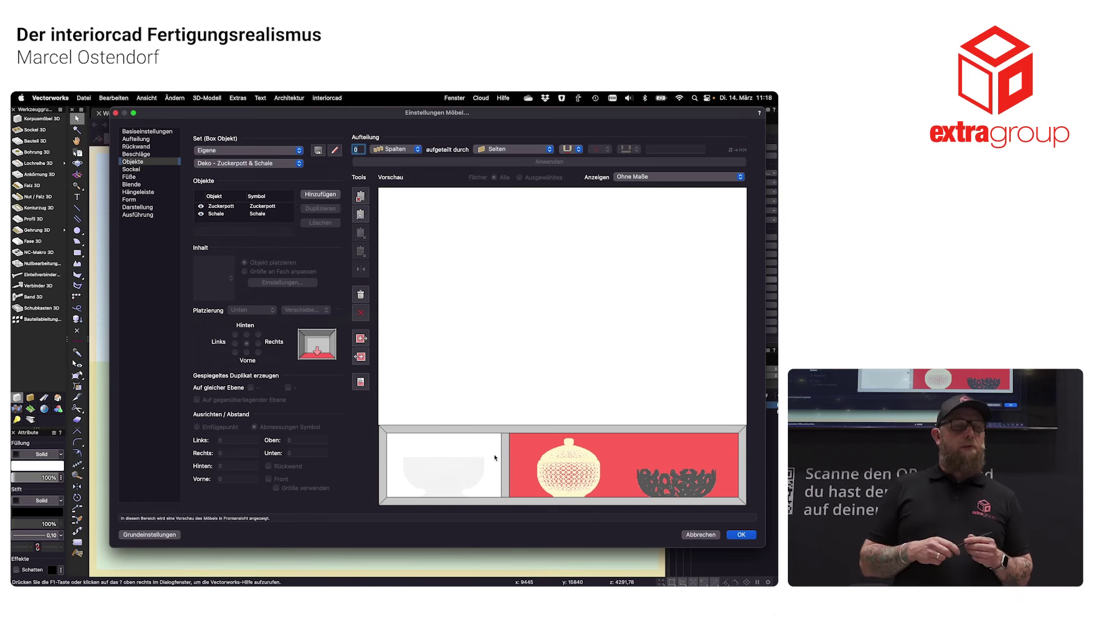
- Add an LED-Leiste to the left compartment, sized to the compartment, set back 80 with 30 top and bottom
click(479, 450)
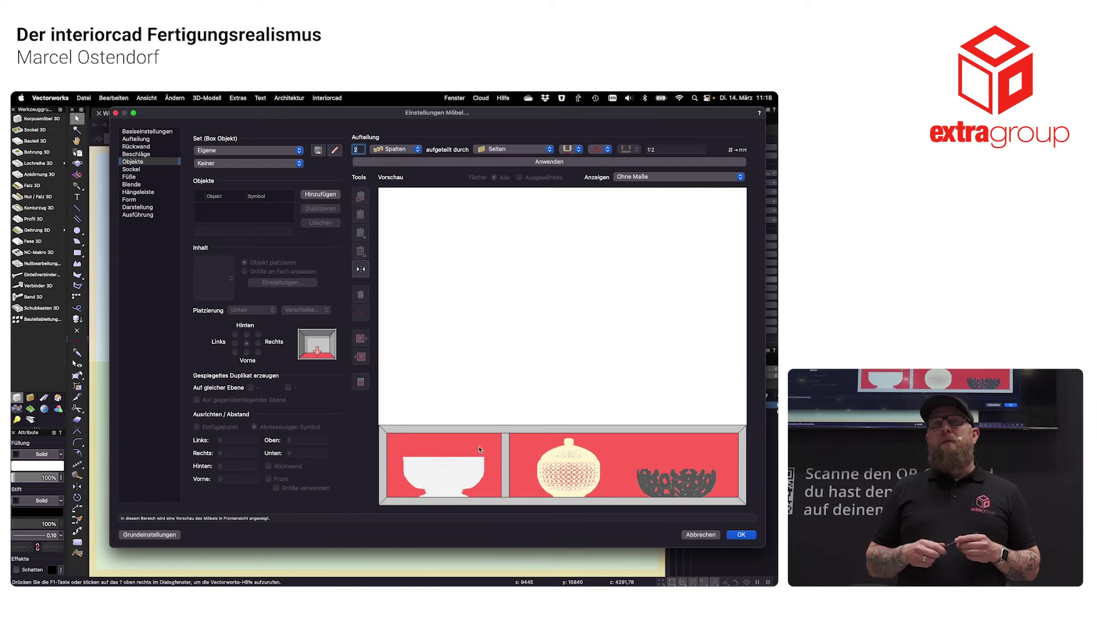
click(234, 164)
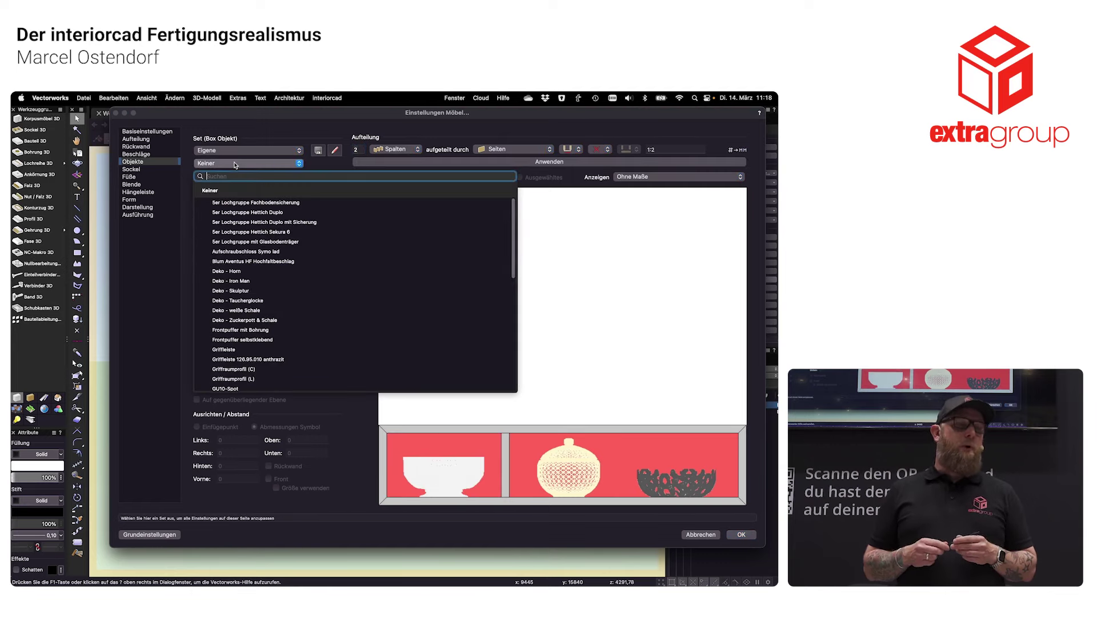
scroll(240, 240, down, 3)
scroll(243, 257, down, 3)
scroll(244, 263, down, 3)
scroll(244, 262, down, 2)
scroll(237, 291, down, 1)
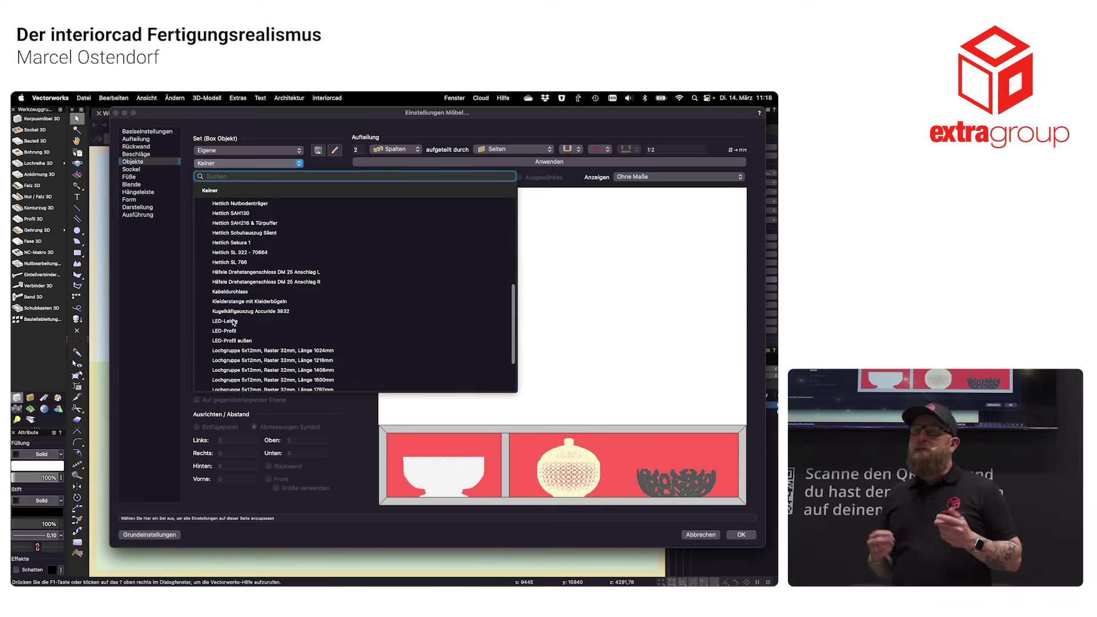
click(234, 322)
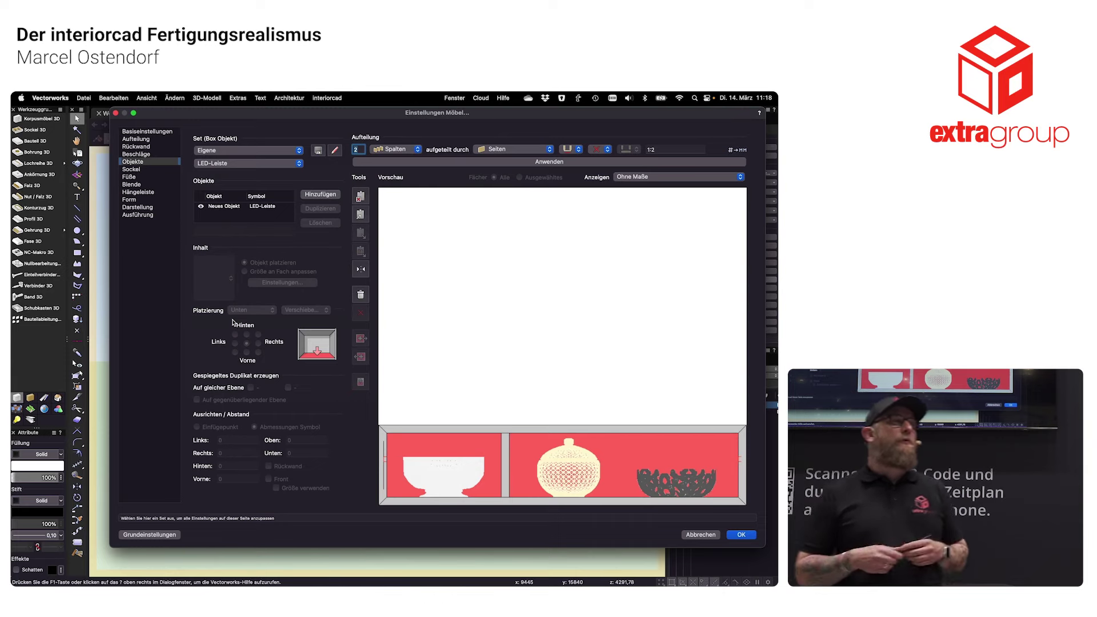
click(243, 209)
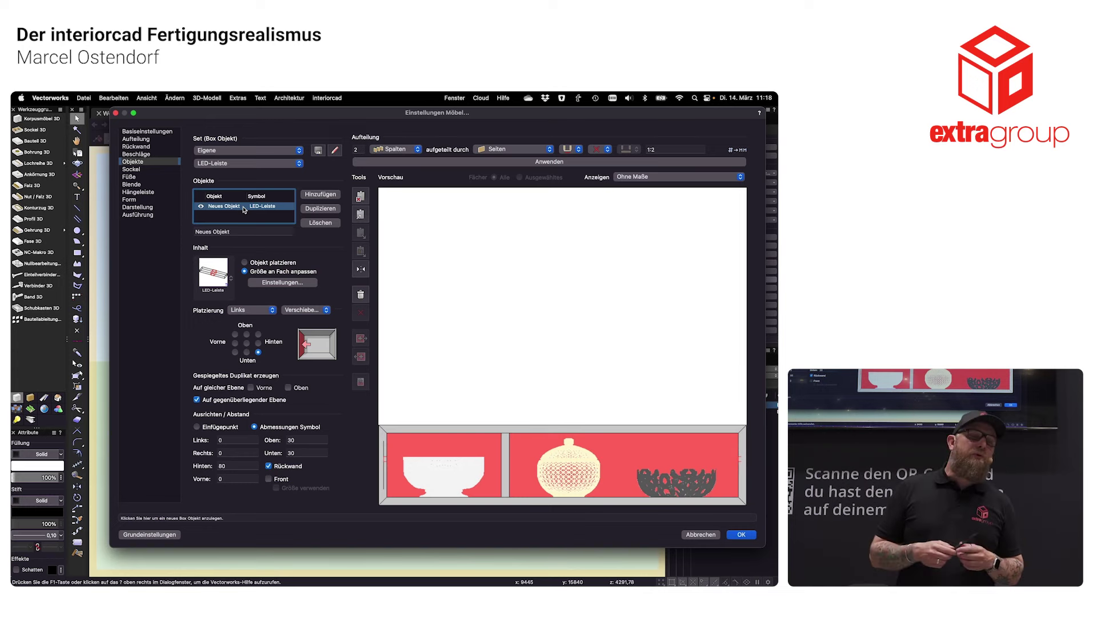
click(742, 535)
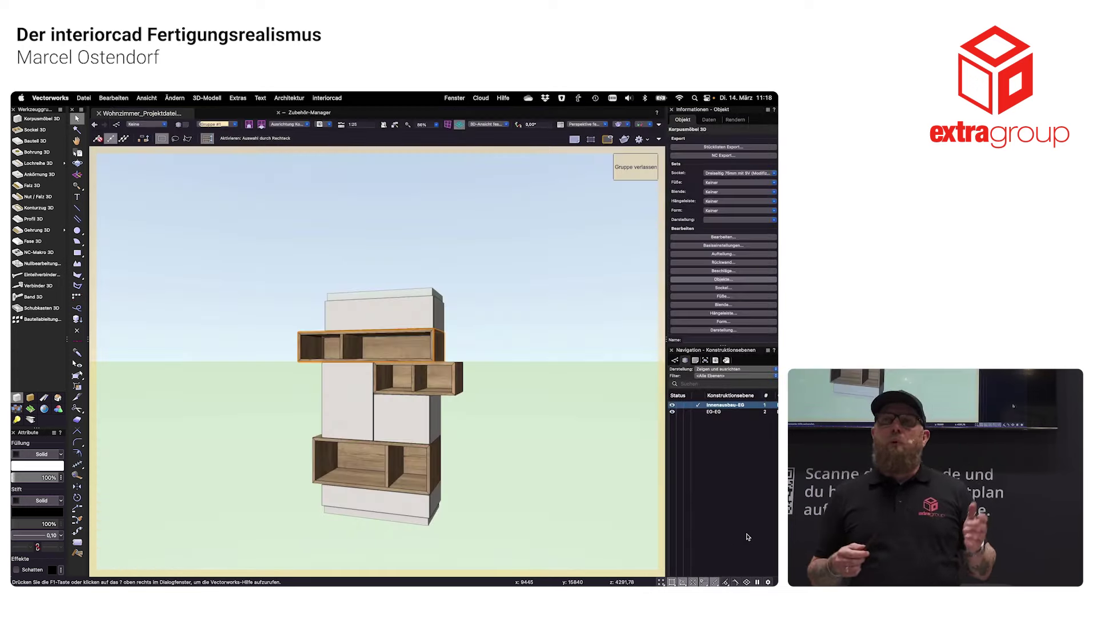
- Put Deko - Taucherglocke in the middle box's left compartment
double_click(429, 383)
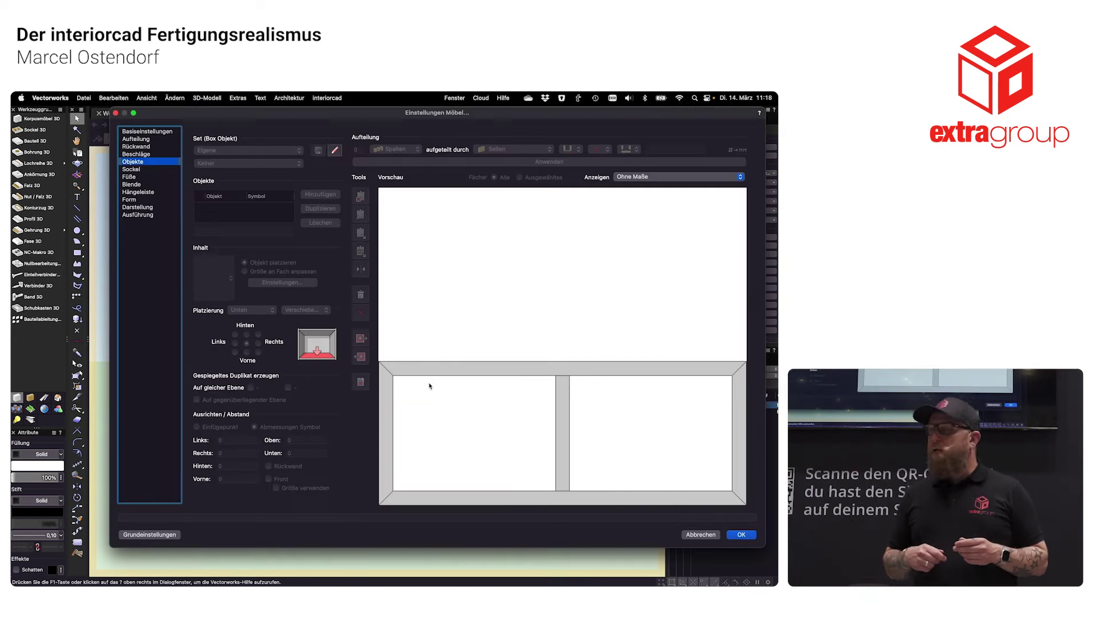
click(433, 388)
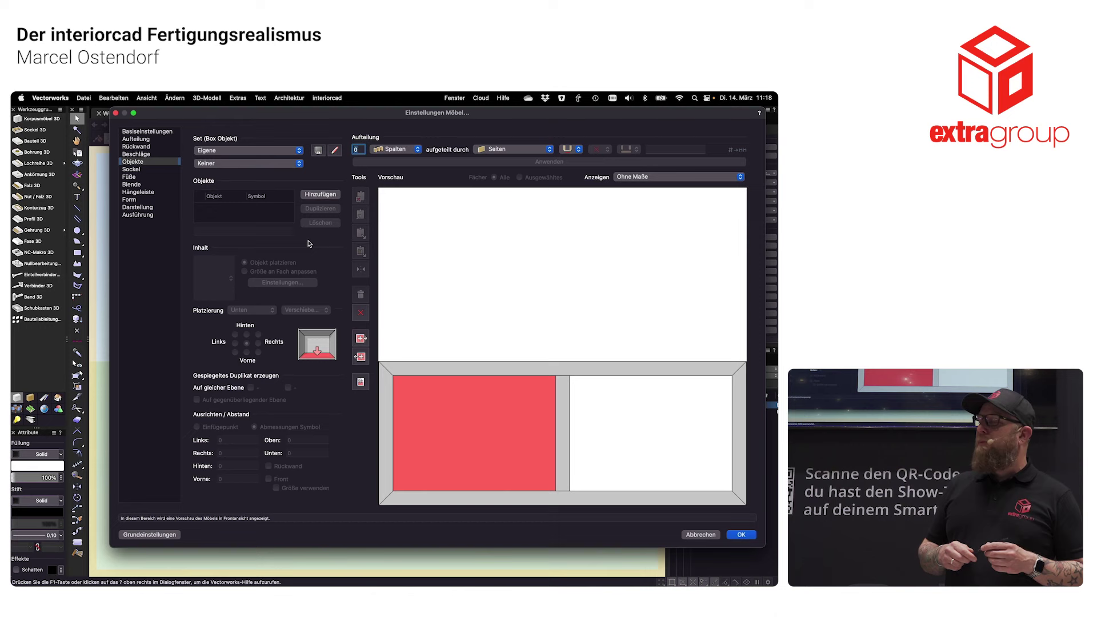
click(222, 164)
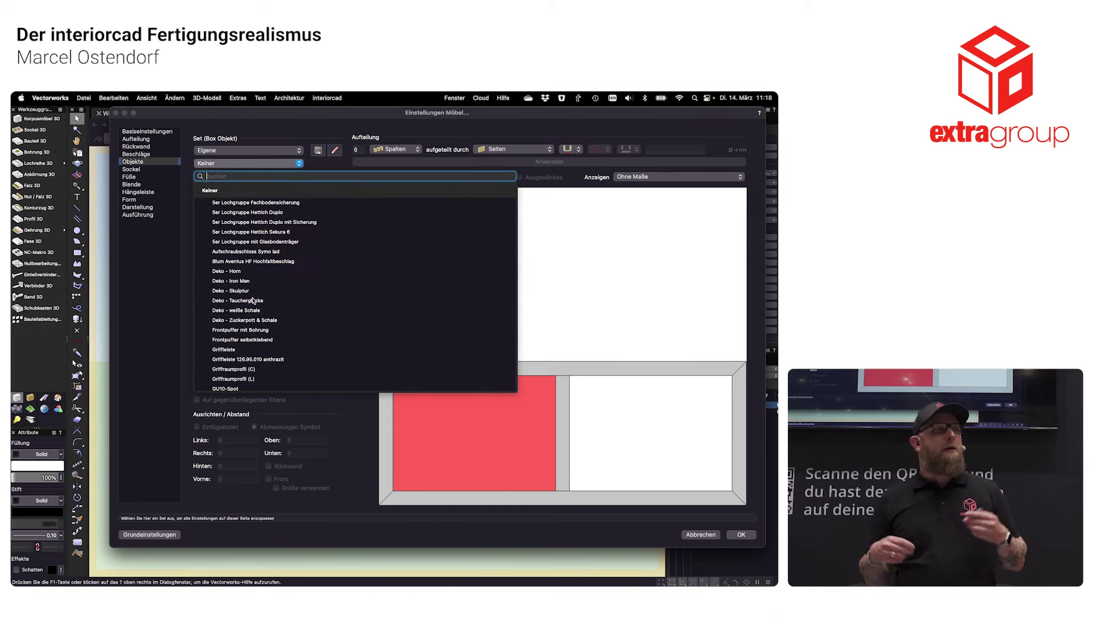
click(253, 302)
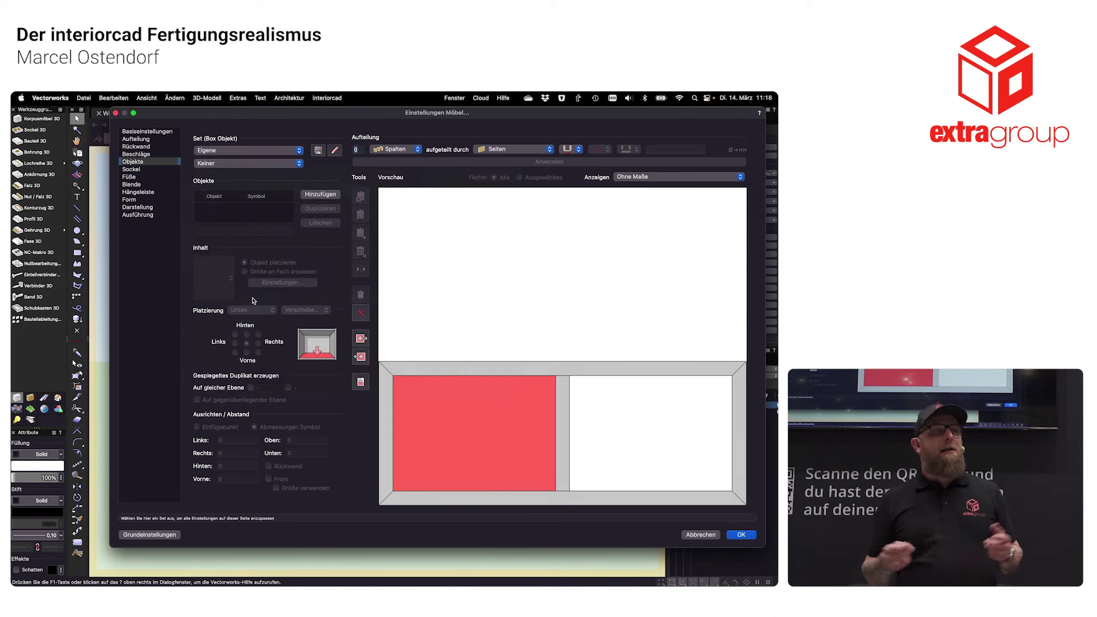
- Put Deko - Horn in the right compartment and apply the settings
click(636, 434)
click(219, 165)
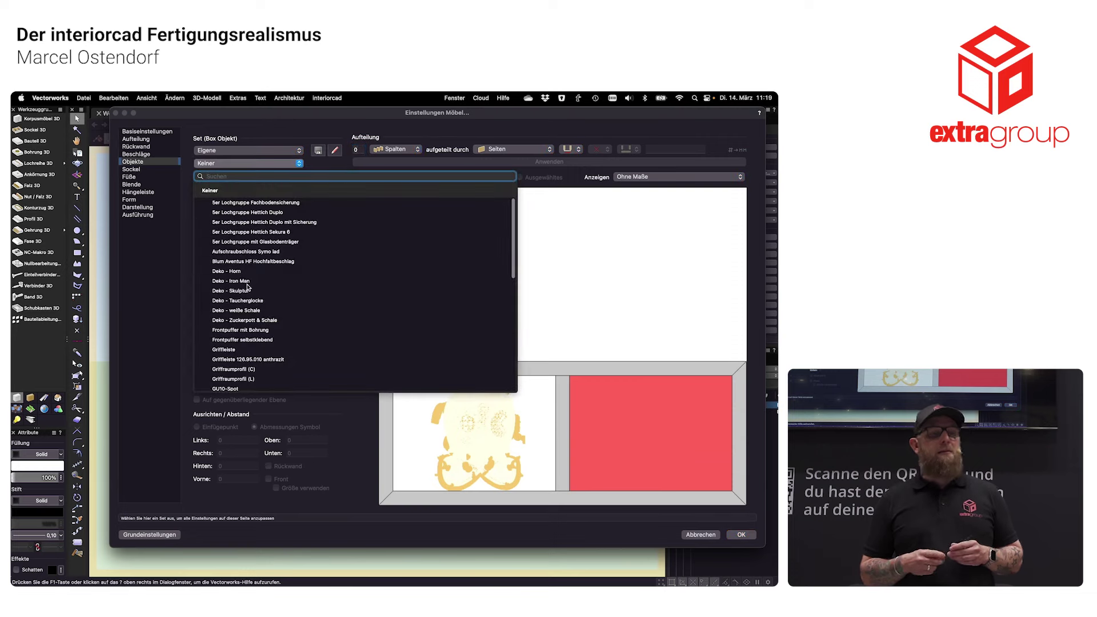
click(242, 272)
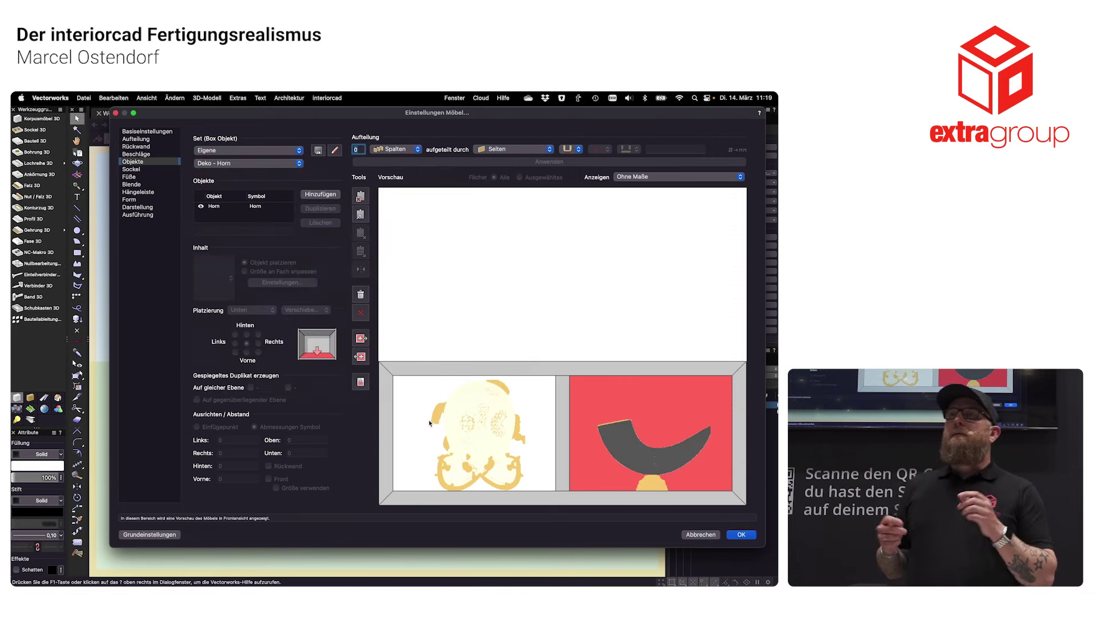
text(2)
click(246, 164)
scroll(265, 320, down, 5)
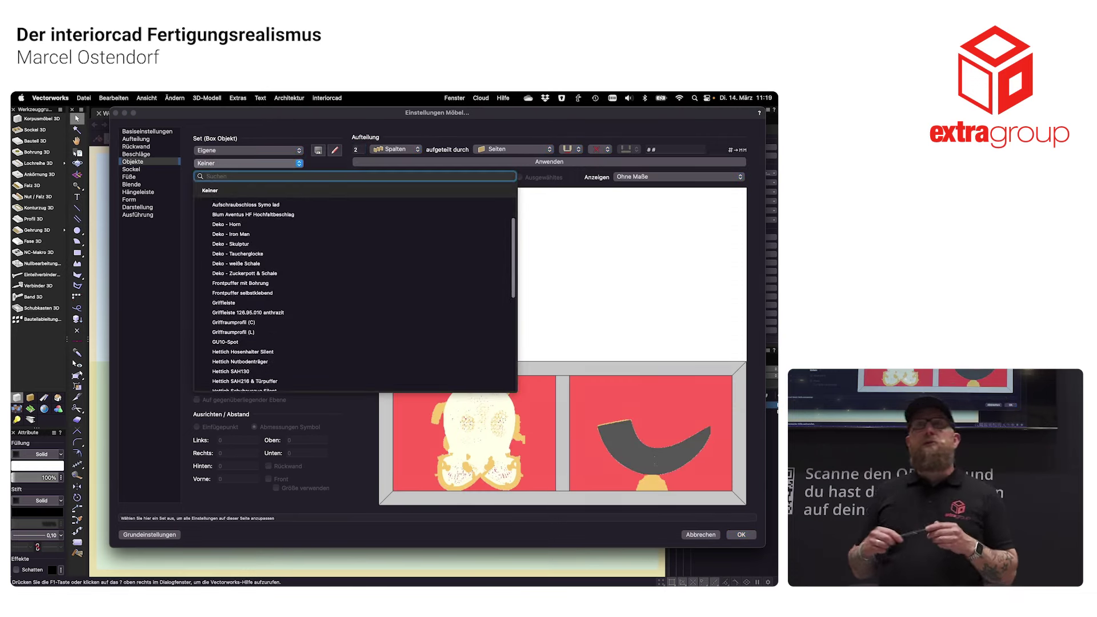
scroll(265, 326, down, 5)
scroll(266, 325, down, 2)
key(Escape)
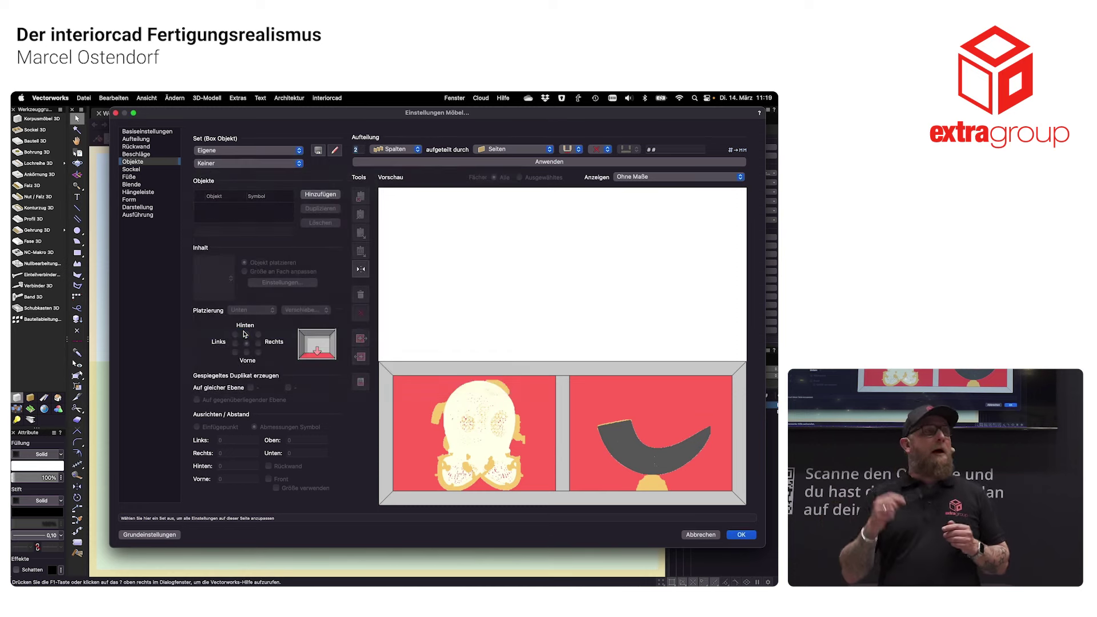
click(741, 535)
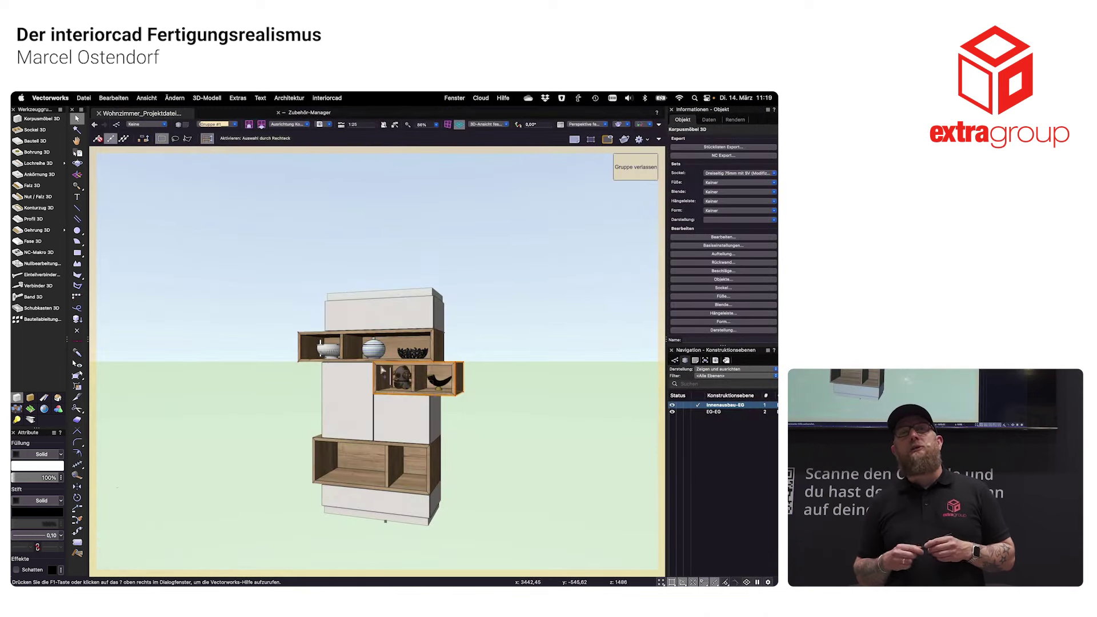
- Put Deko - Skulptur in the lower box's left compartment
double_click(373, 468)
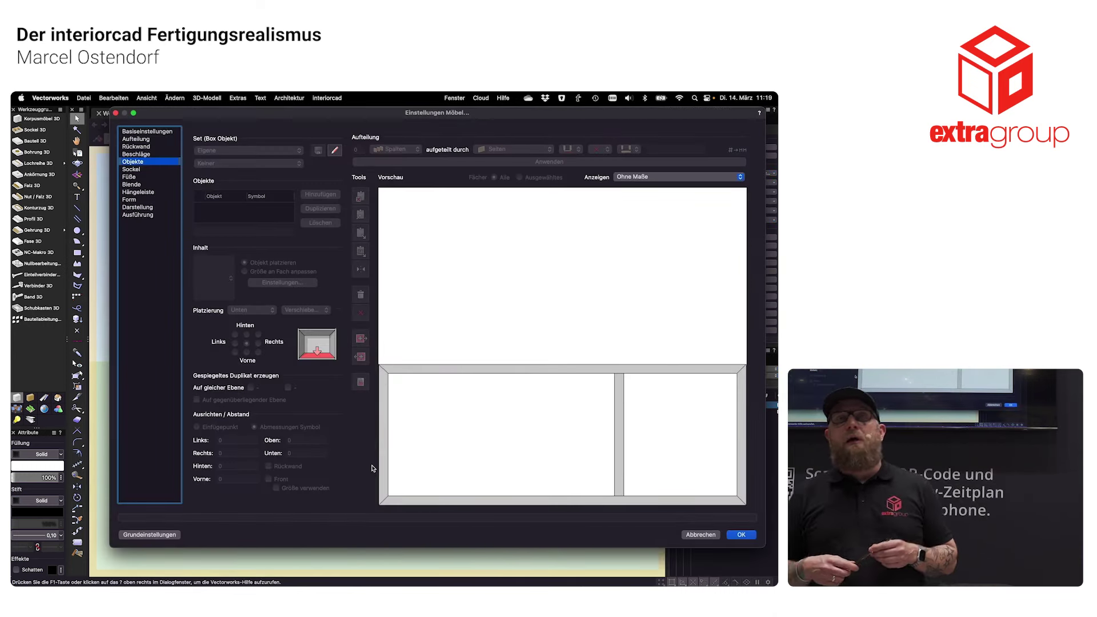
click(448, 449)
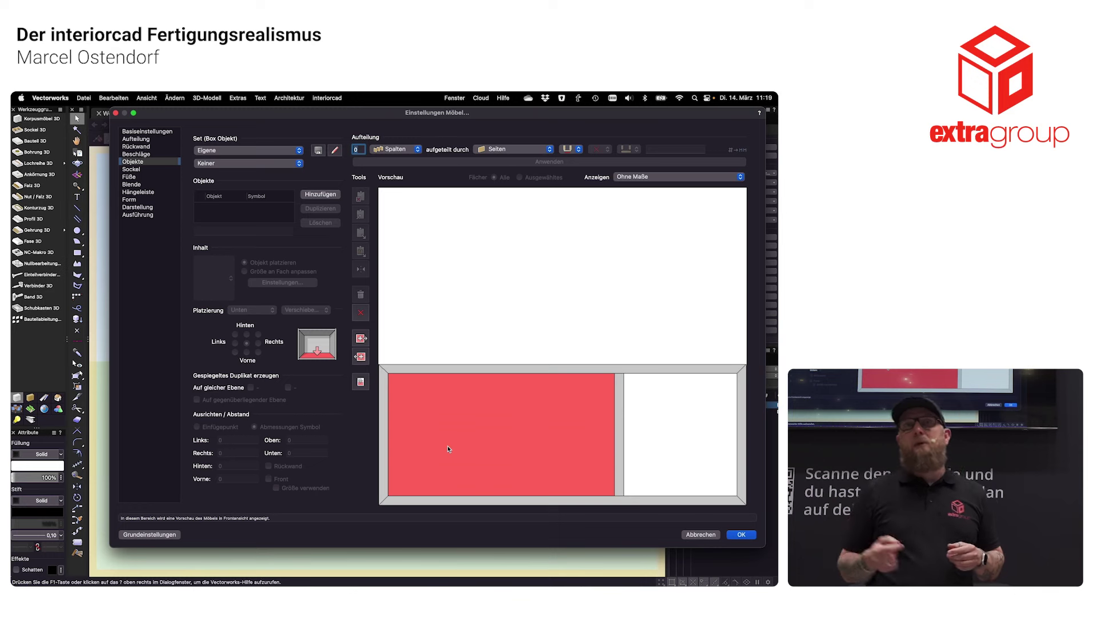
click(248, 163)
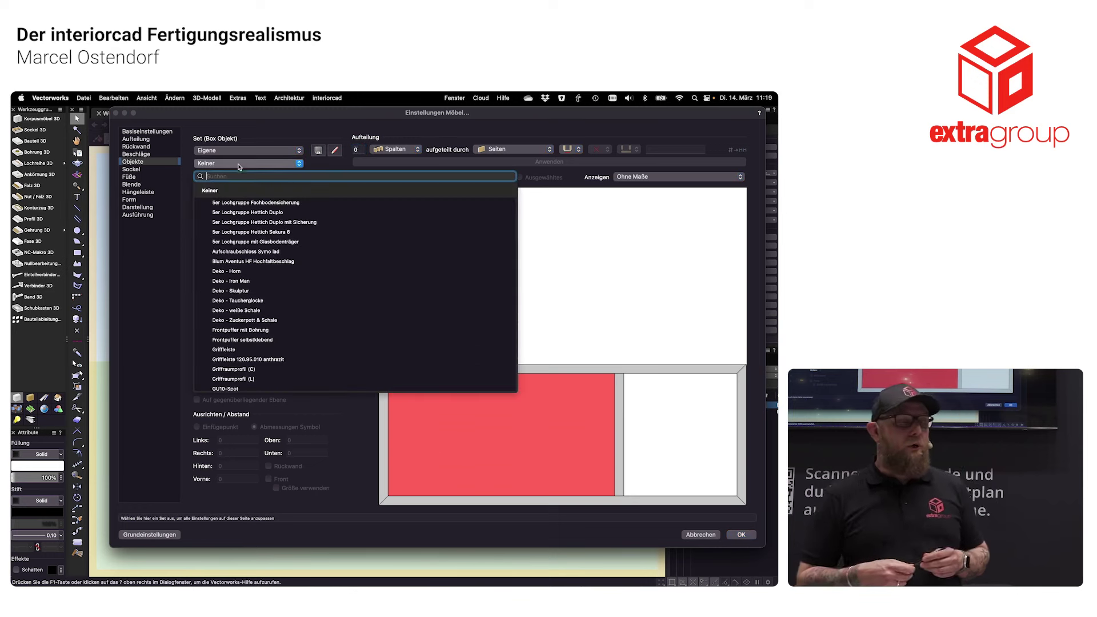
click(242, 292)
- Put Deko - Iron Man in the right compartment, leaving the left one unchanged
click(687, 424)
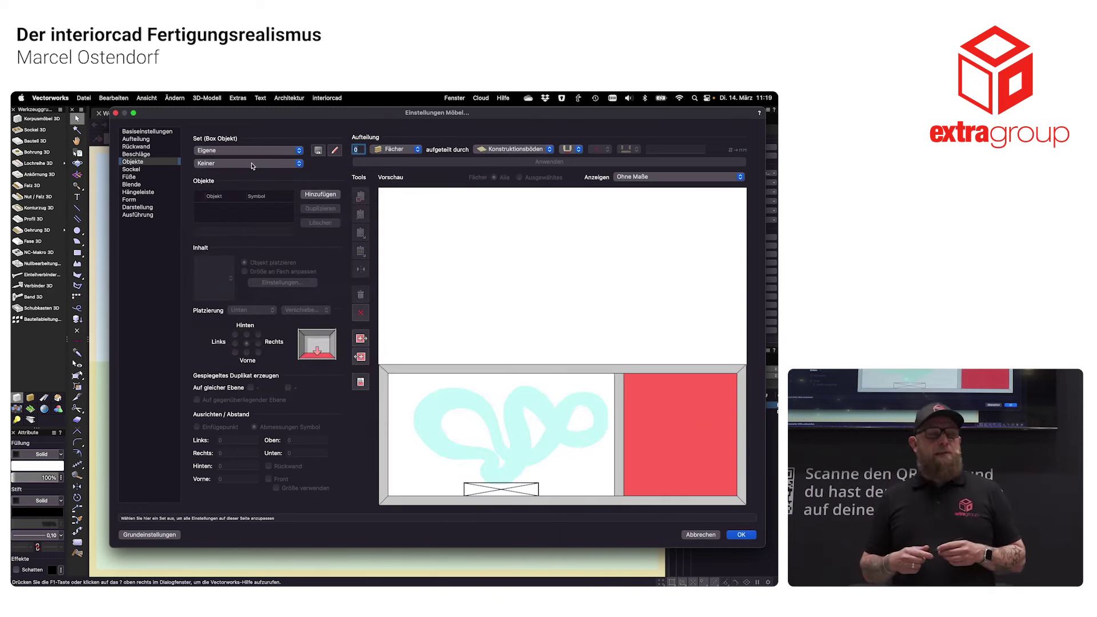
click(252, 164)
click(233, 280)
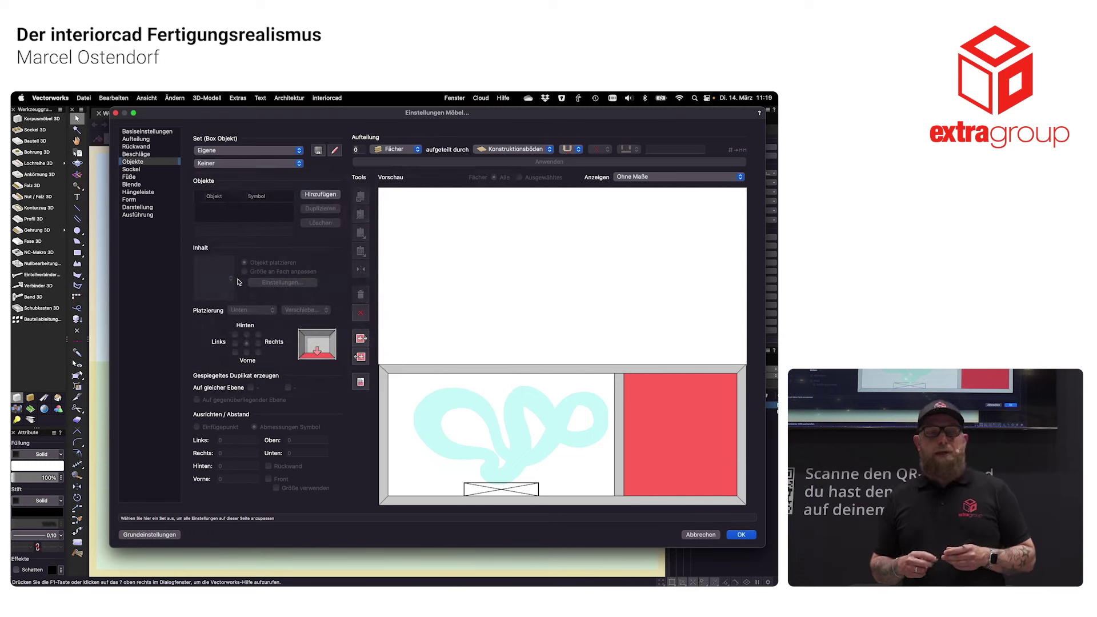
click(460, 413)
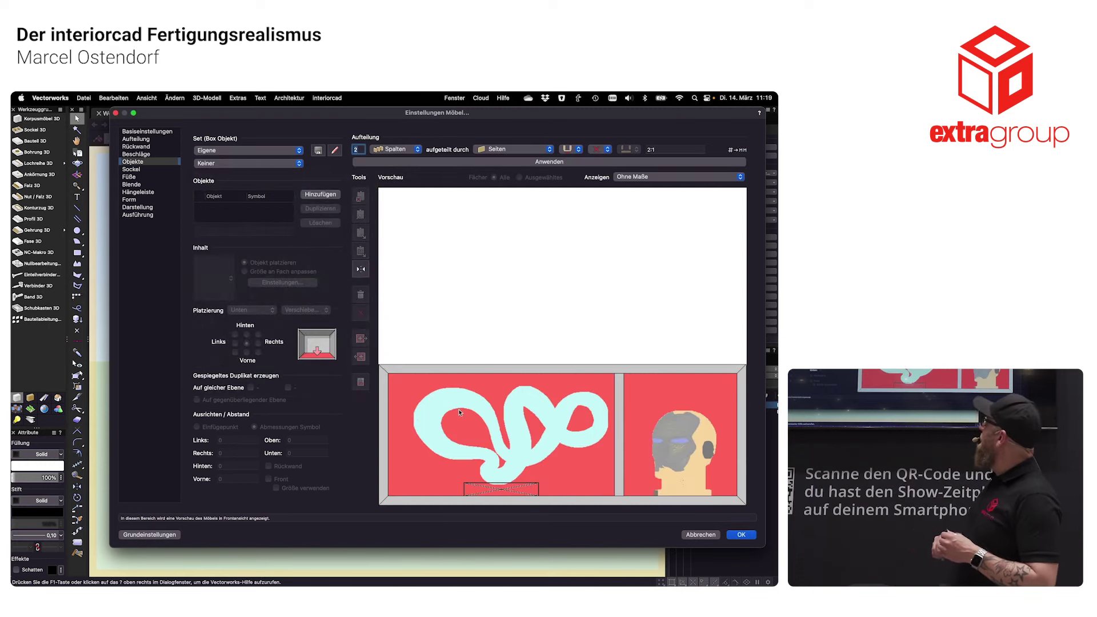
click(252, 163)
scroll(254, 367, down, 2)
scroll(251, 361, down, 3)
scroll(246, 349, down, 2)
click(234, 336)
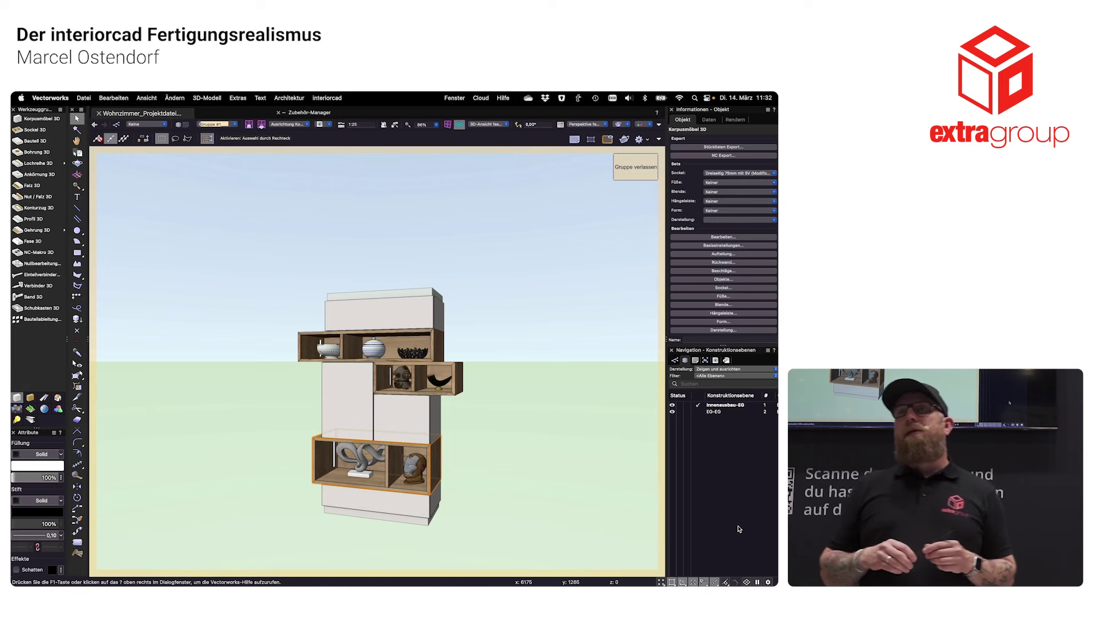
- Exit the cabinet group to view the room, then open Wohnzimmer_fertig.vwx
click(636, 172)
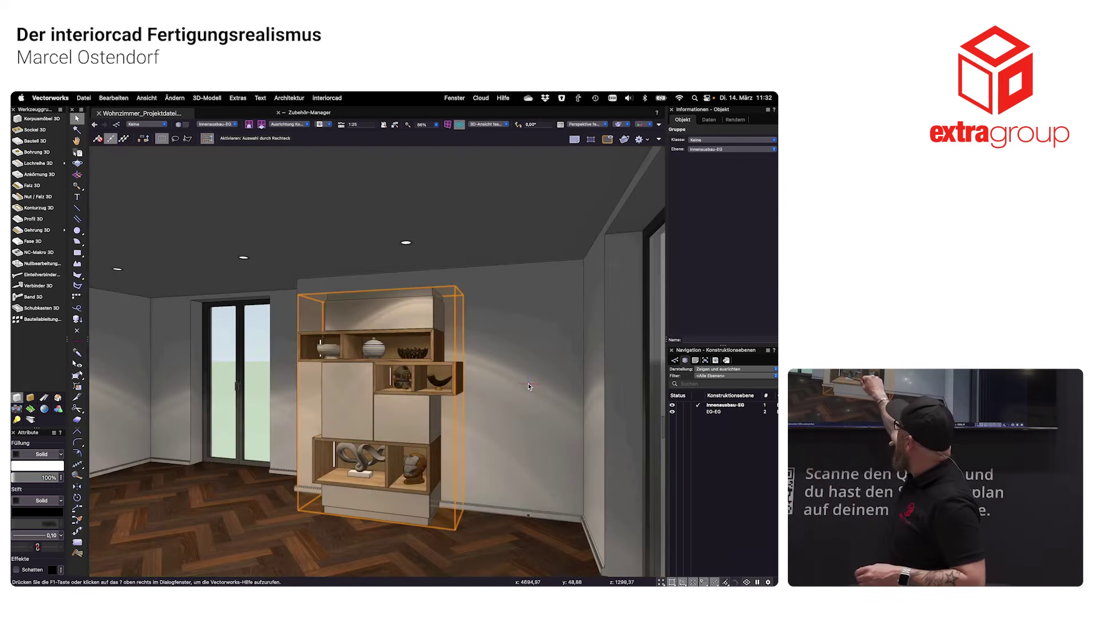
click(83, 97)
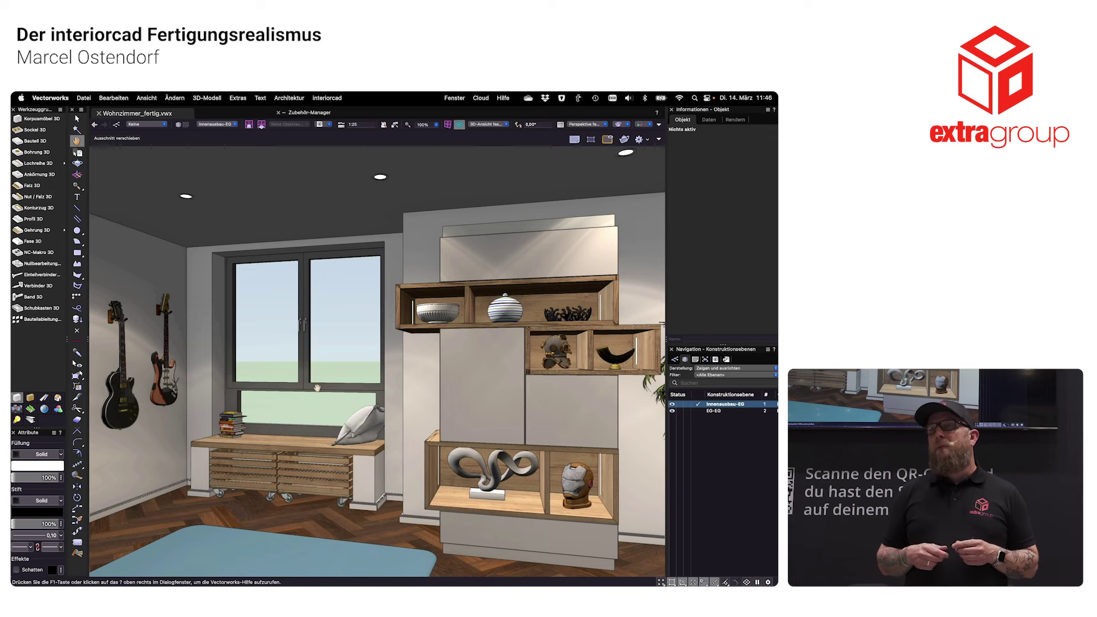
- Switch to the Layout-2 sheet and re-render its living-room viewport with Aktualisieren
click(226, 126)
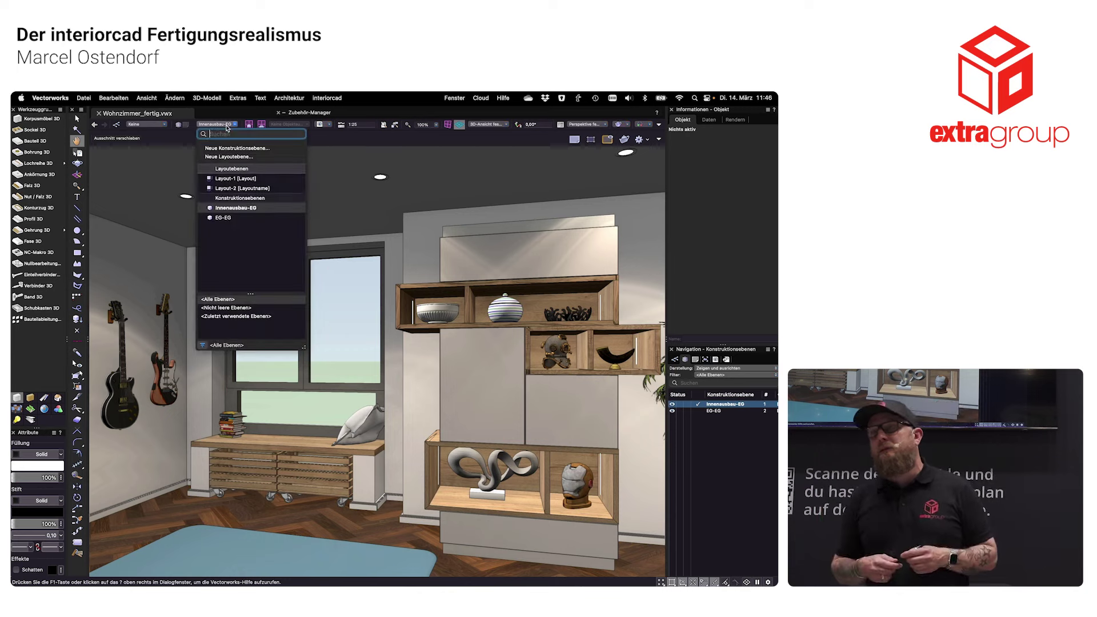
click(236, 188)
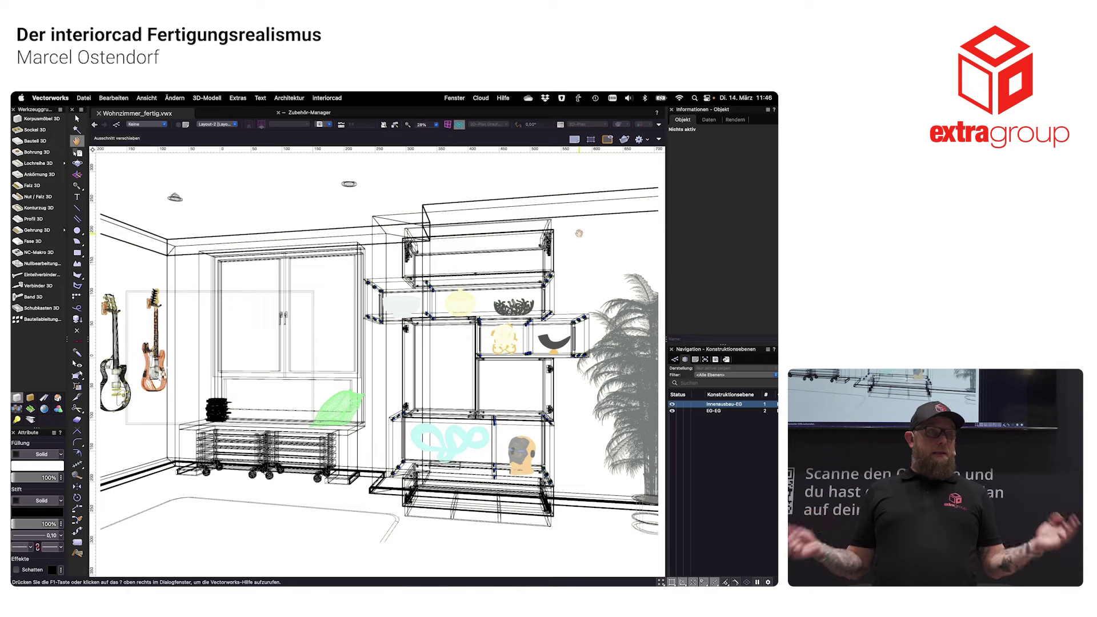
key(x)
click(331, 346)
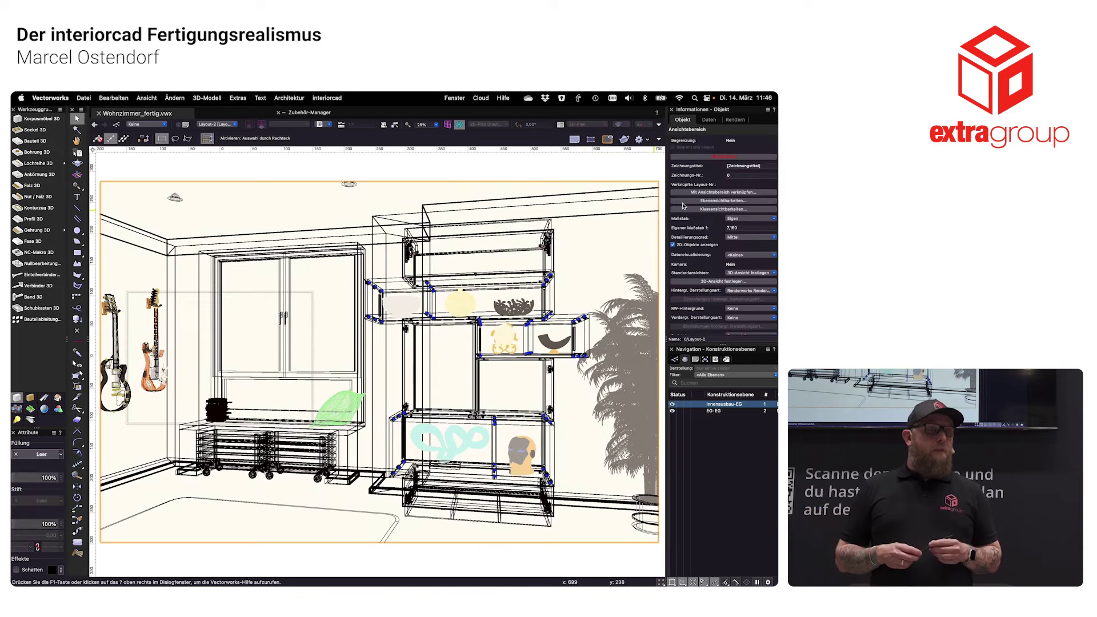
click(732, 158)
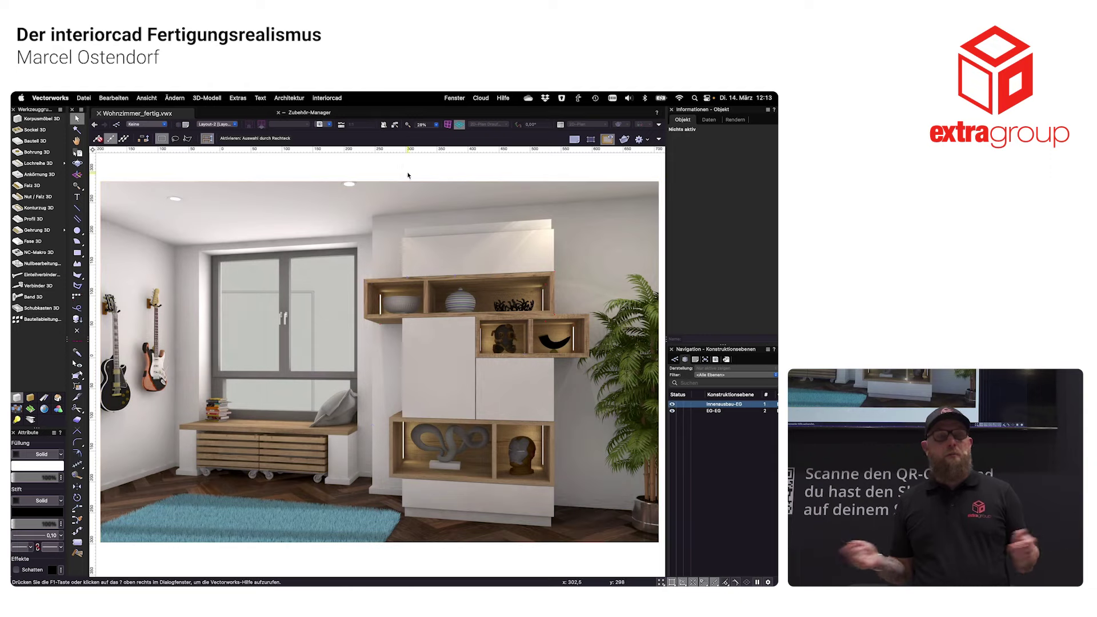
- Zoom out on Layout-2 and select the cherry-tree garden image beside the viewport
scroll(291, 346, down, 2)
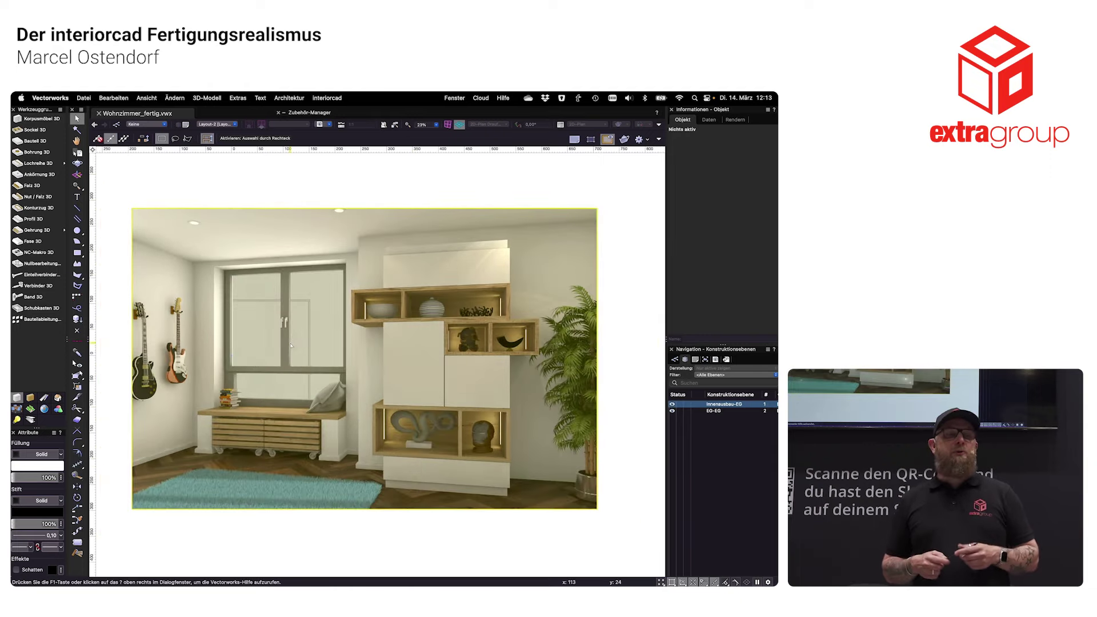
scroll(250, 359, down, 5)
scroll(249, 359, down, 4)
scroll(250, 359, down, 1)
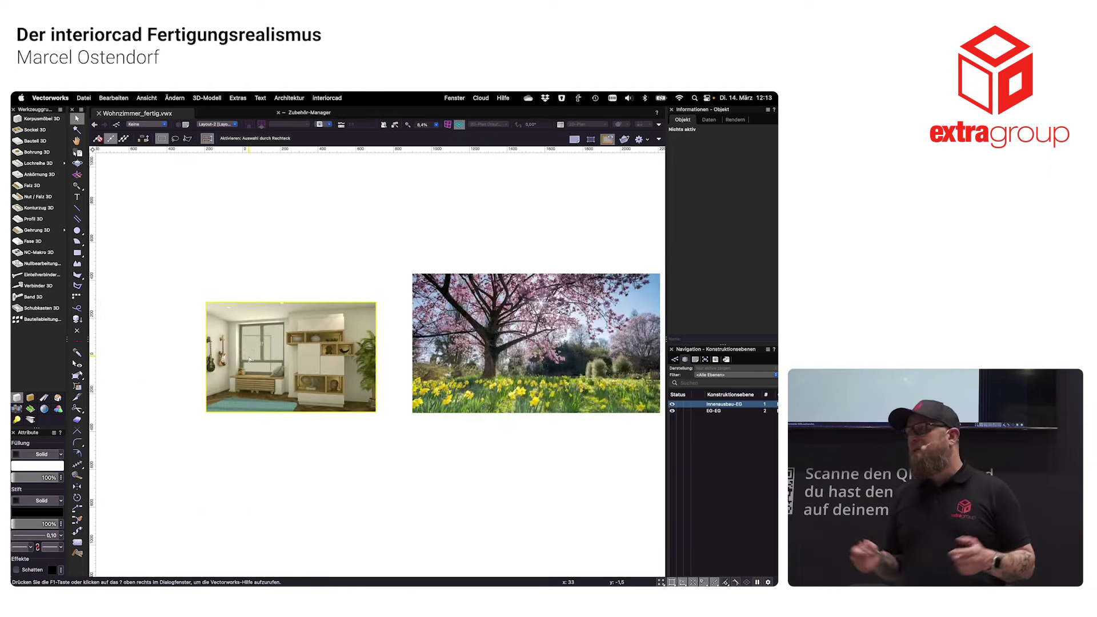
click(575, 308)
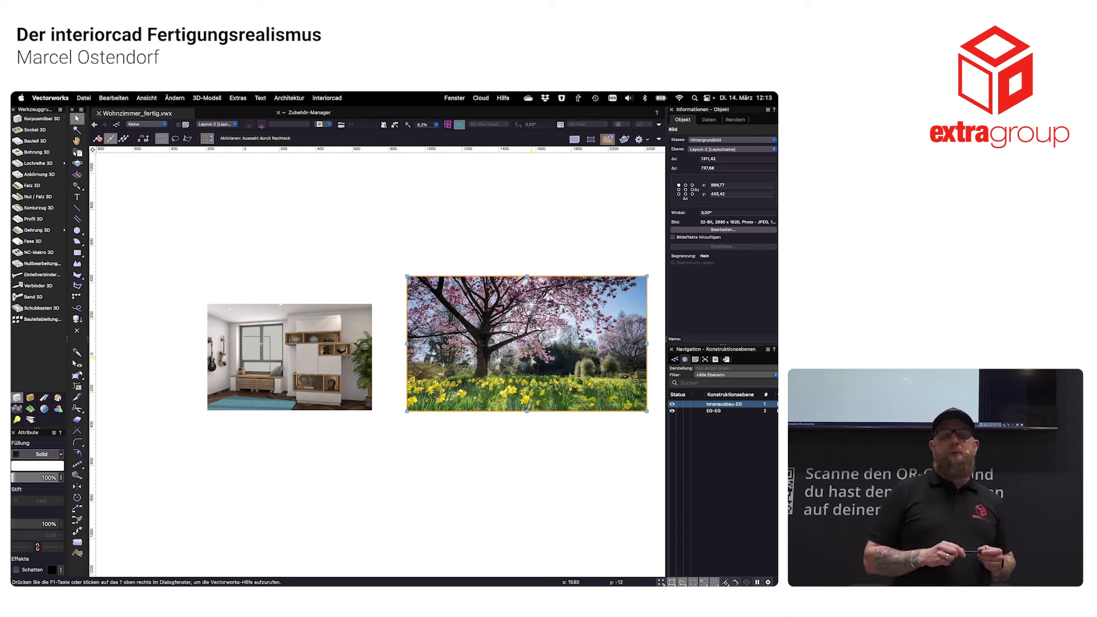
- Move the cherry-tree image onto the room render and send it to the back
drag(526, 343, 306, 328)
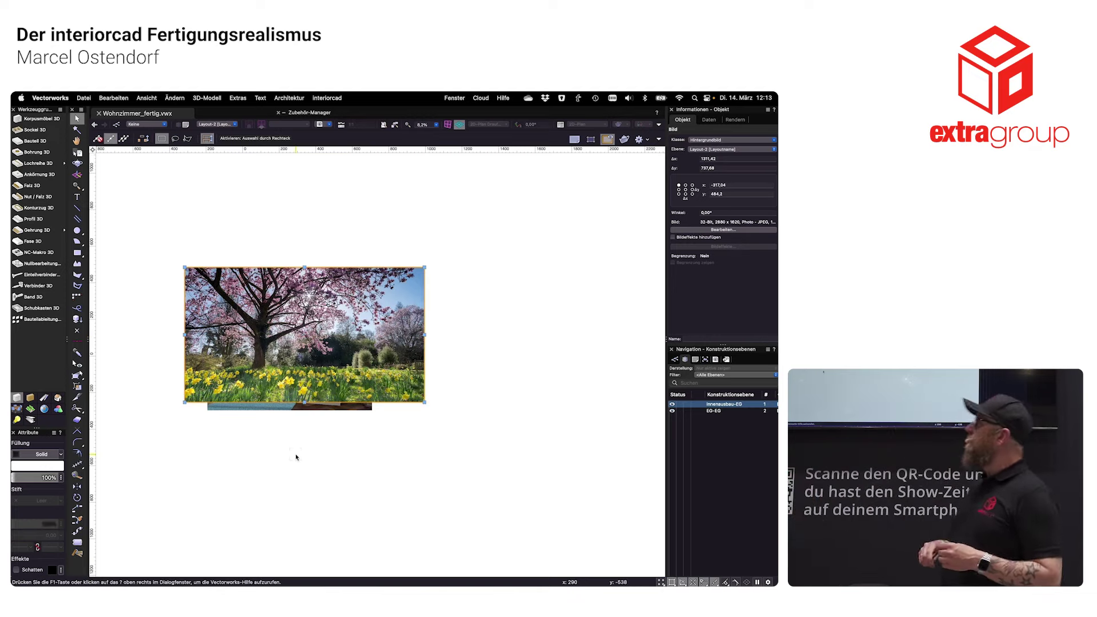
key(ctrl+6)
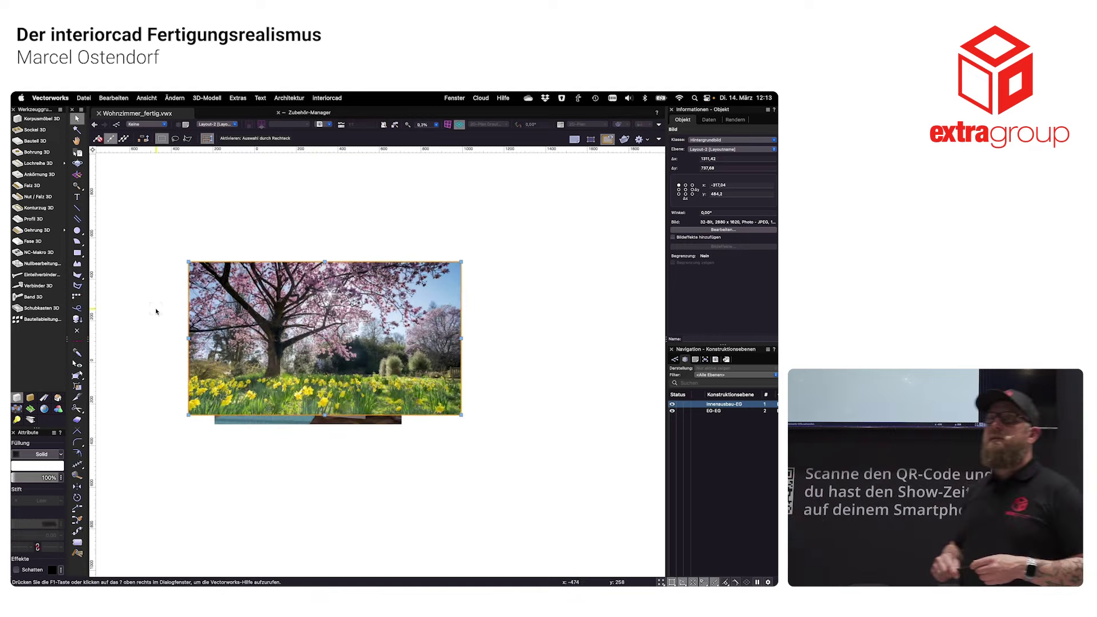
scroll(382, 369, up, 2)
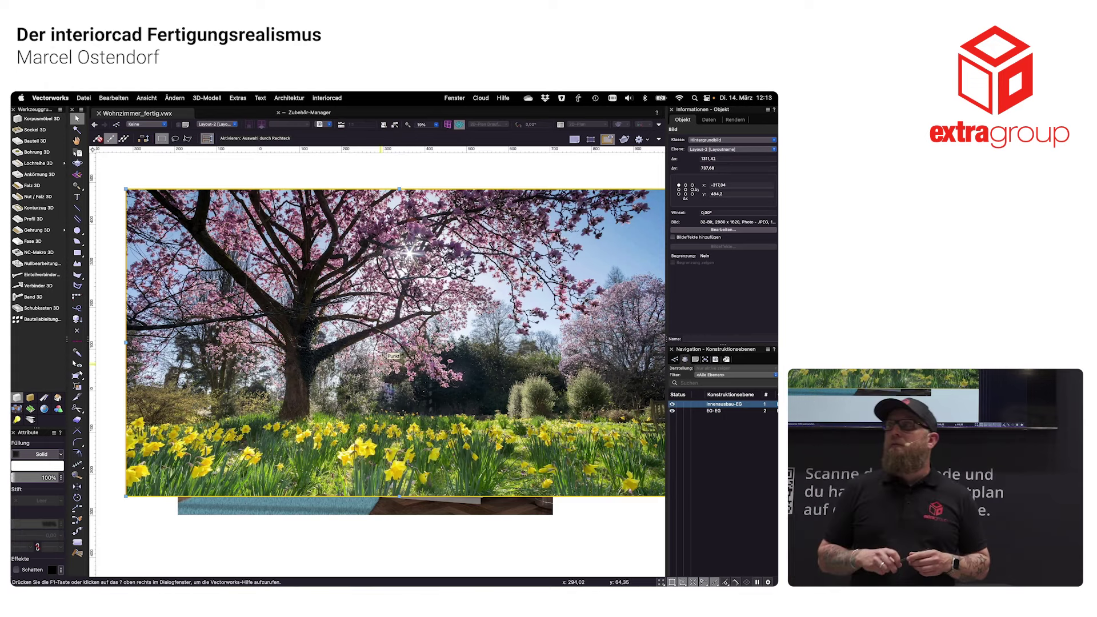
key(ctrl+shift+b)
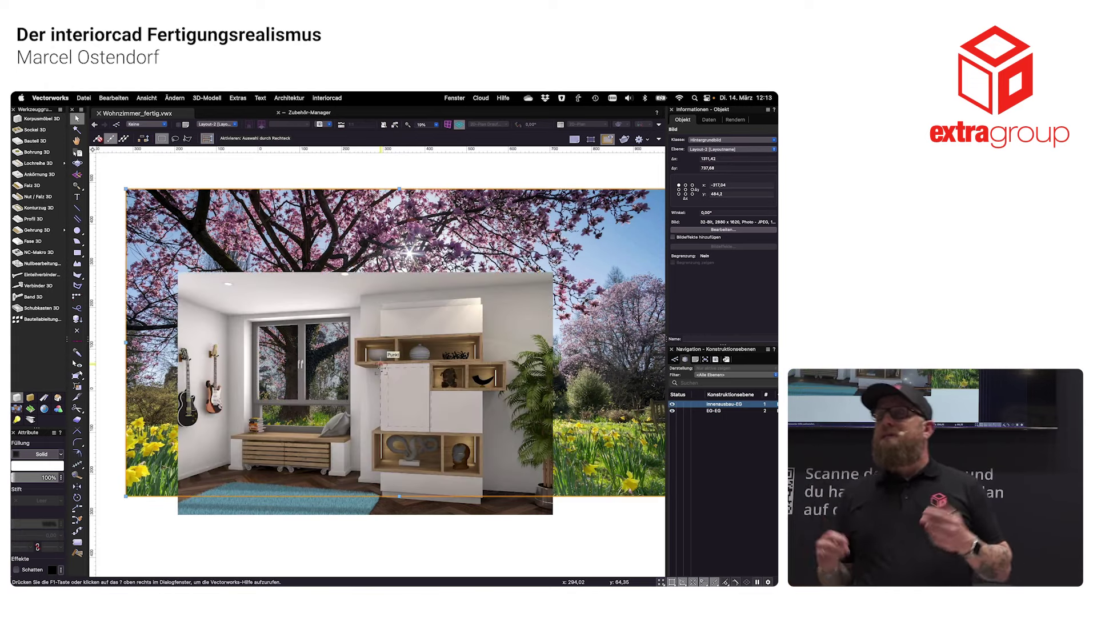
- Nudge the tree photo up, shrink it from its corner, then shift it slightly lower
drag(363, 219, 363, 209)
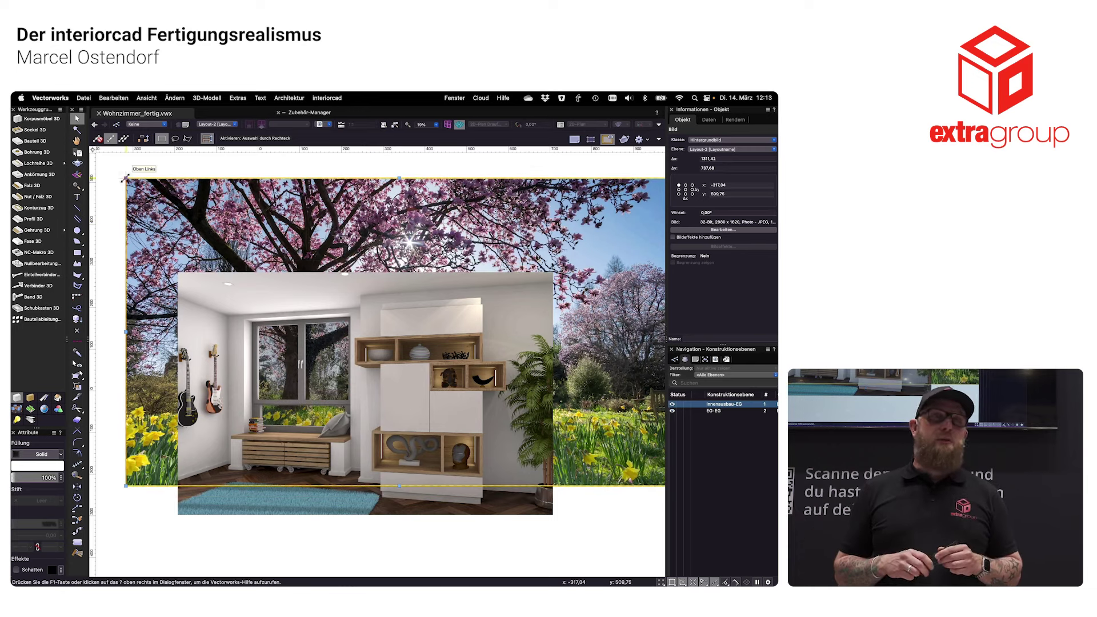
scroll(132, 192, down, 1)
scroll(134, 197, down, 1)
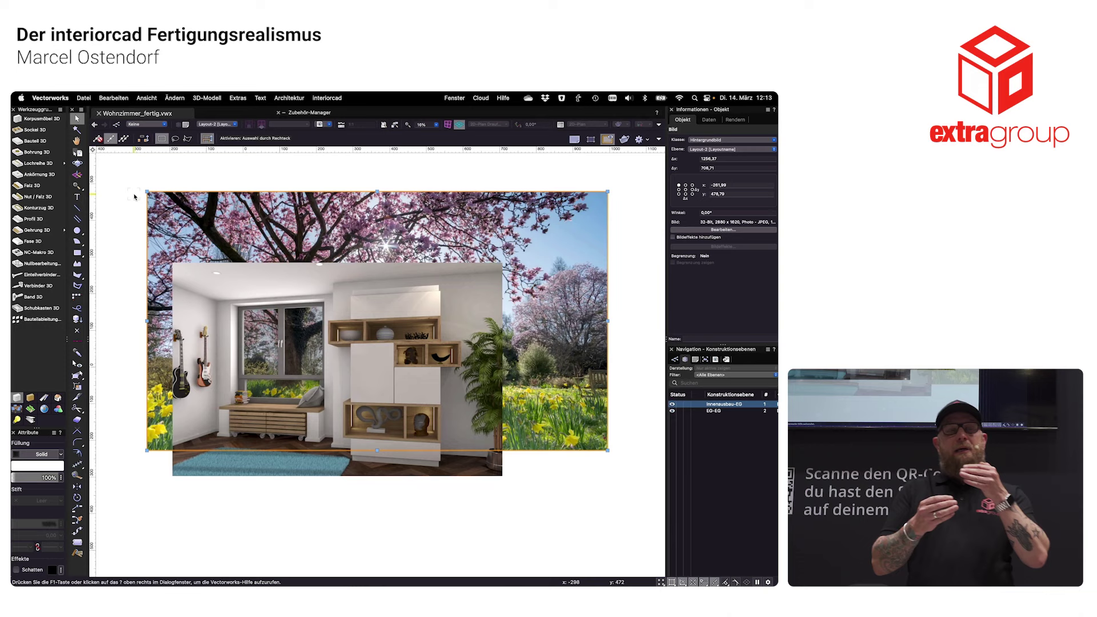
drag(606, 451, 549, 419)
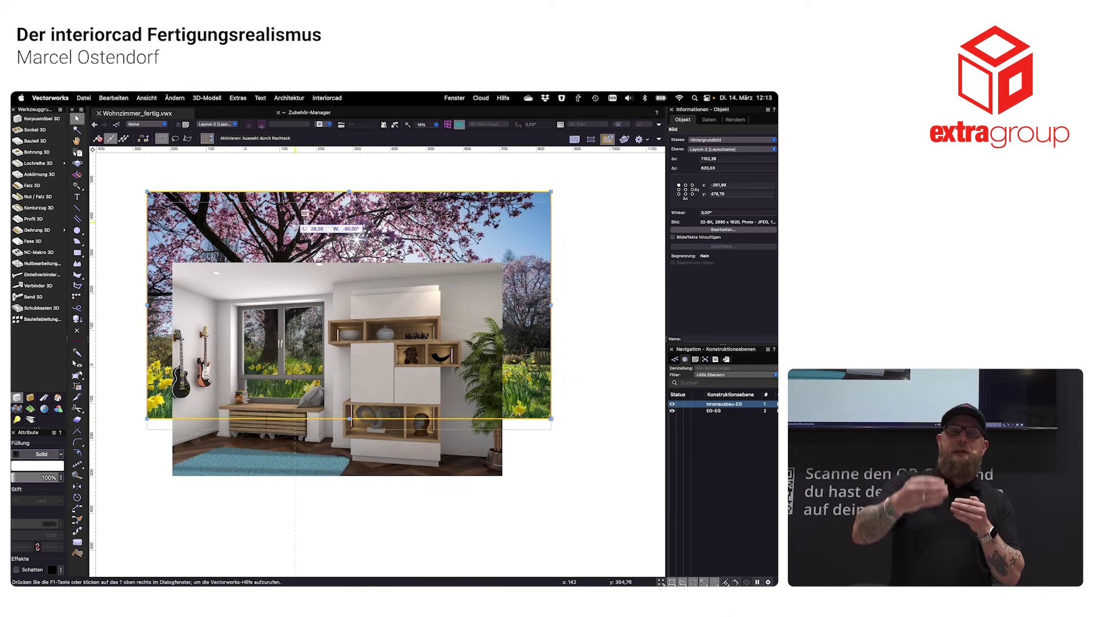
drag(295, 212, 292, 226)
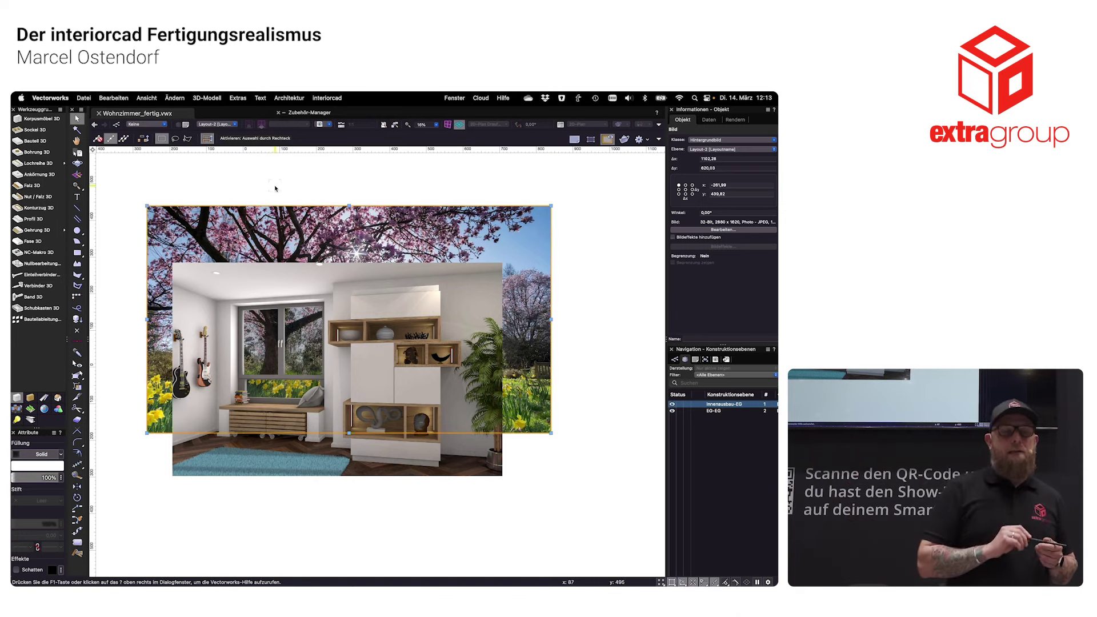
- Crop the tree photo to a rectangle drawn over the room area and exit crop editing
double_click(280, 235)
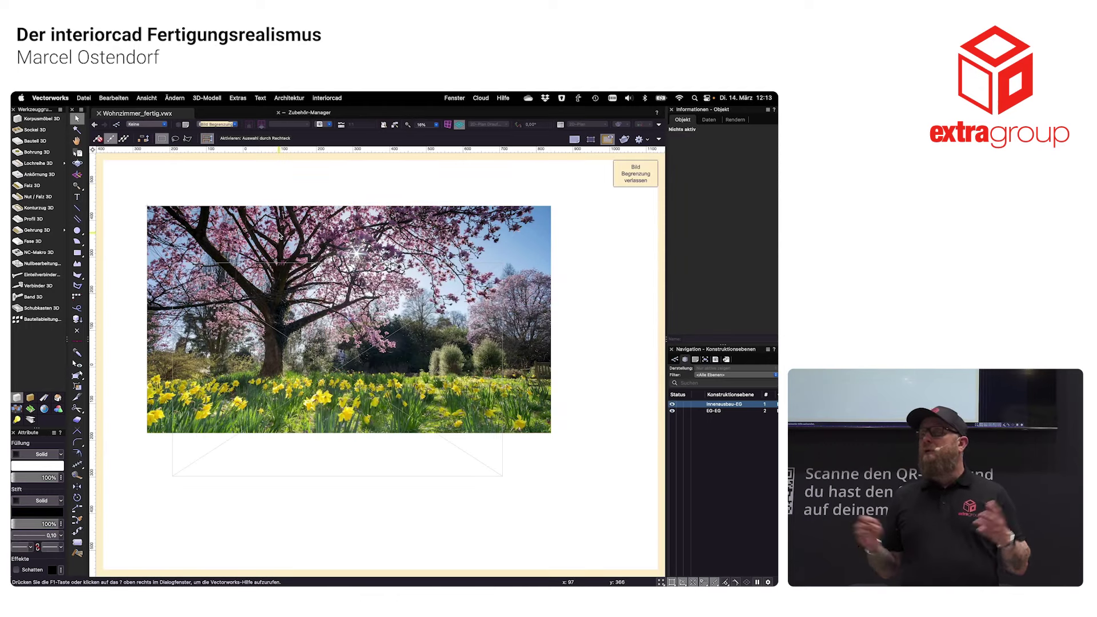
key(4)
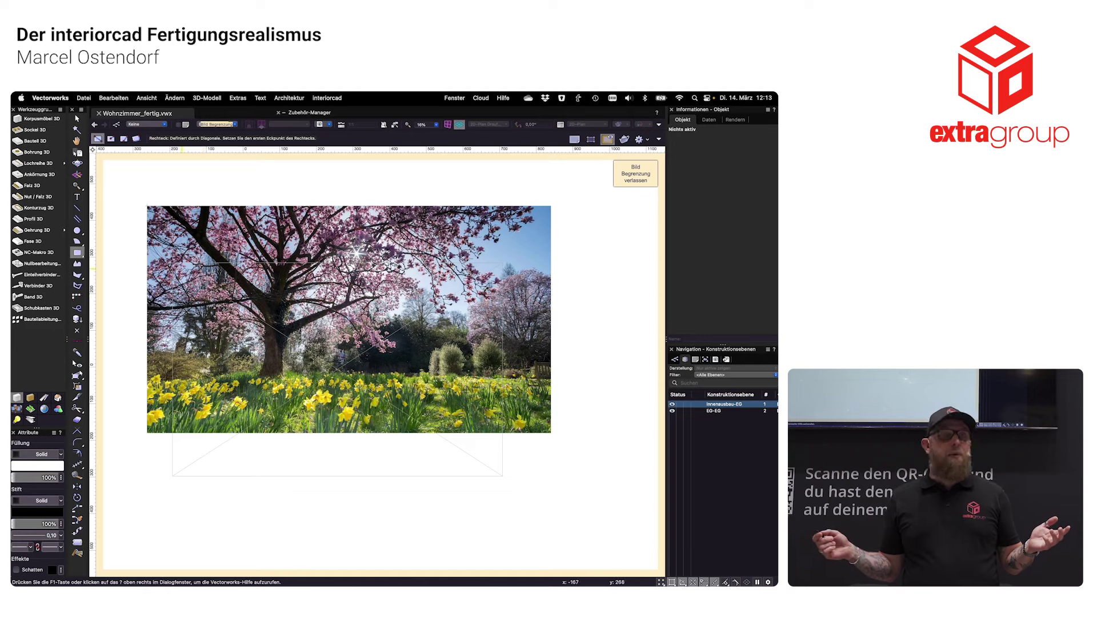
click(176, 266)
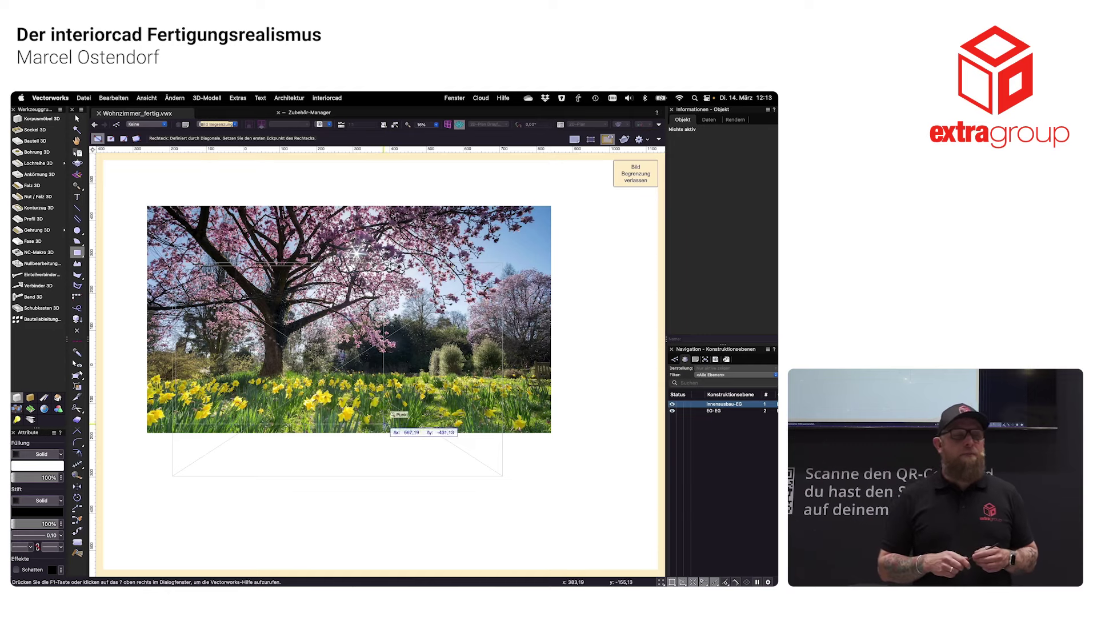
click(392, 430)
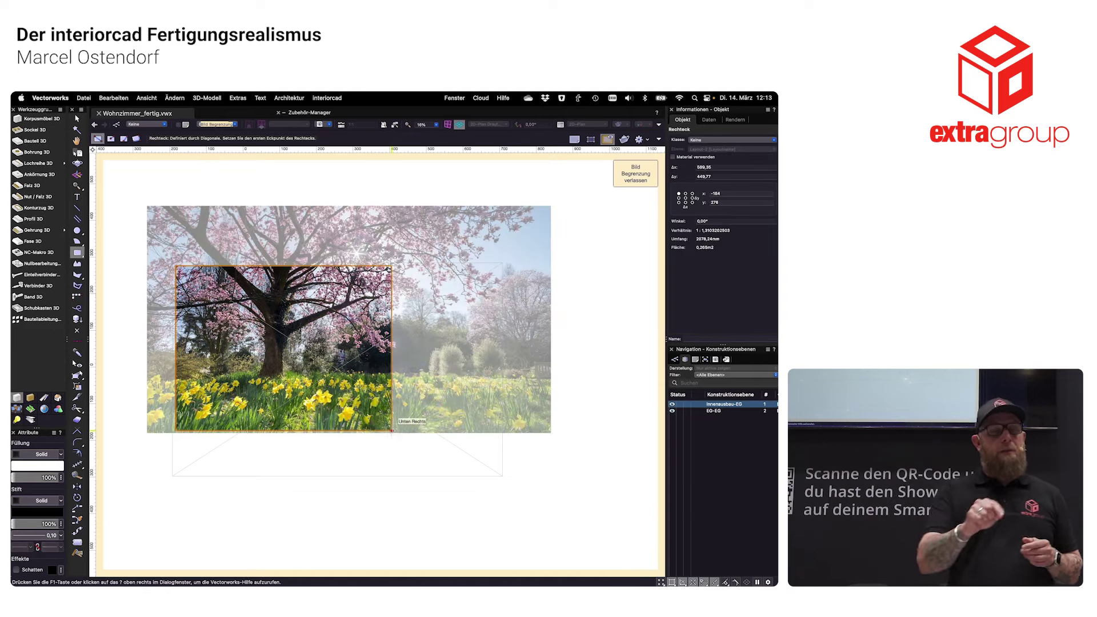
click(636, 173)
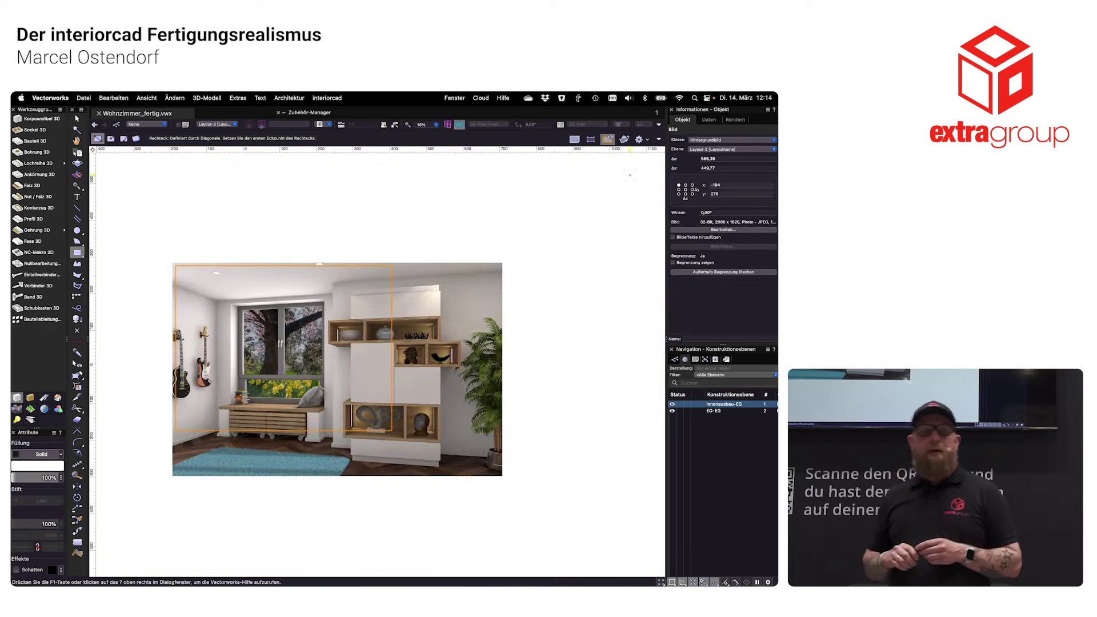
scroll(198, 372, up, 2)
scroll(197, 372, up, 1)
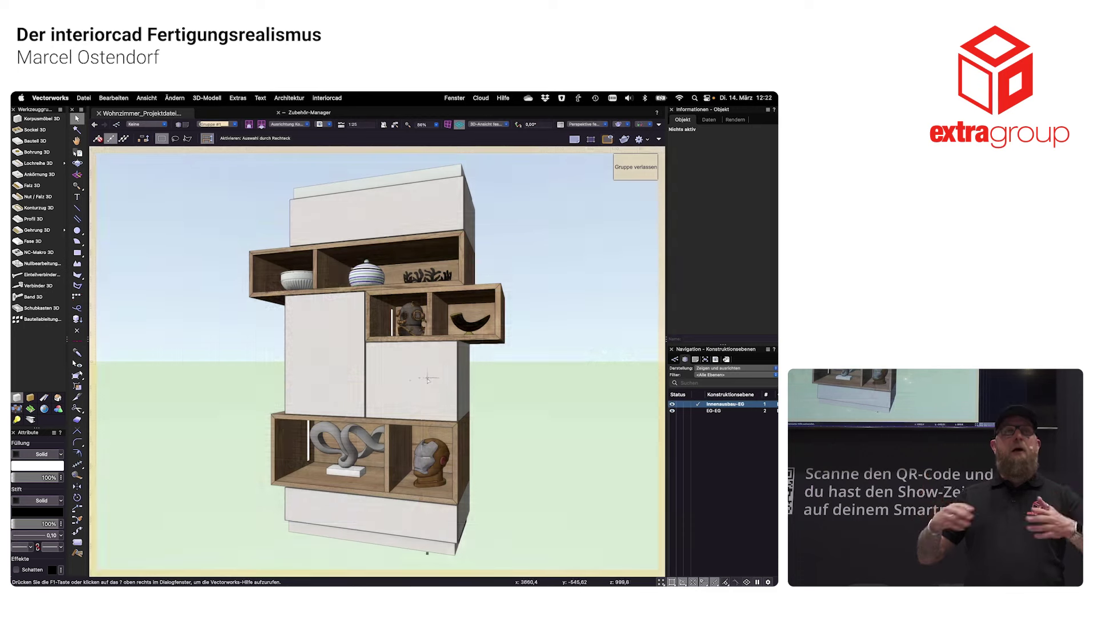
- Add BU-8x30 beech dowels on a DYN 37 | MAX300 | 50 grid to the cabinet's left side panel
click(428, 379)
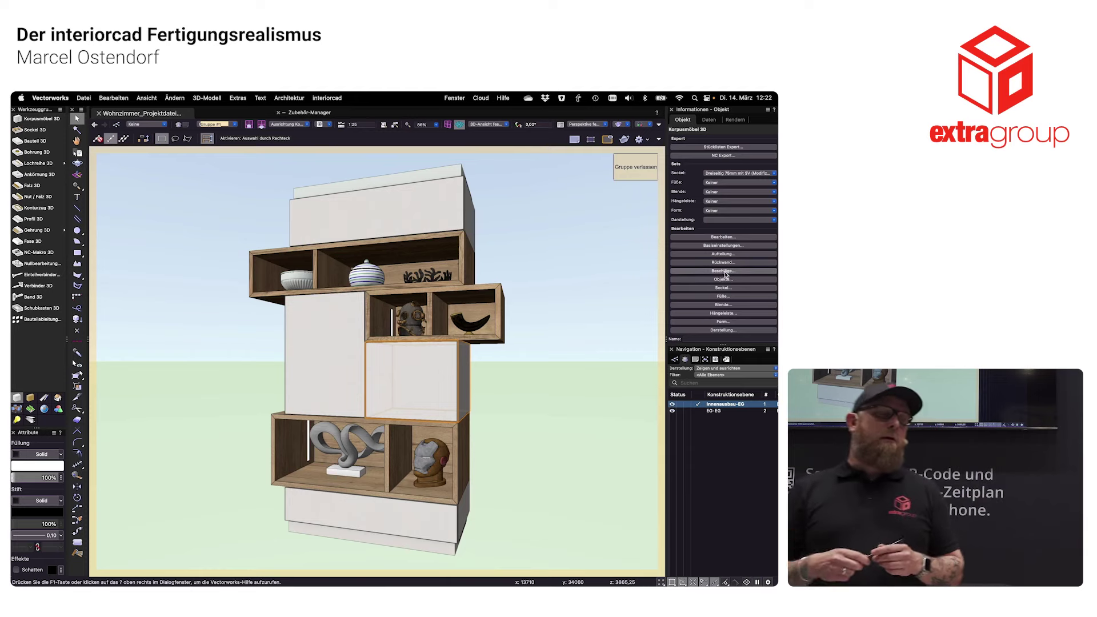
click(723, 271)
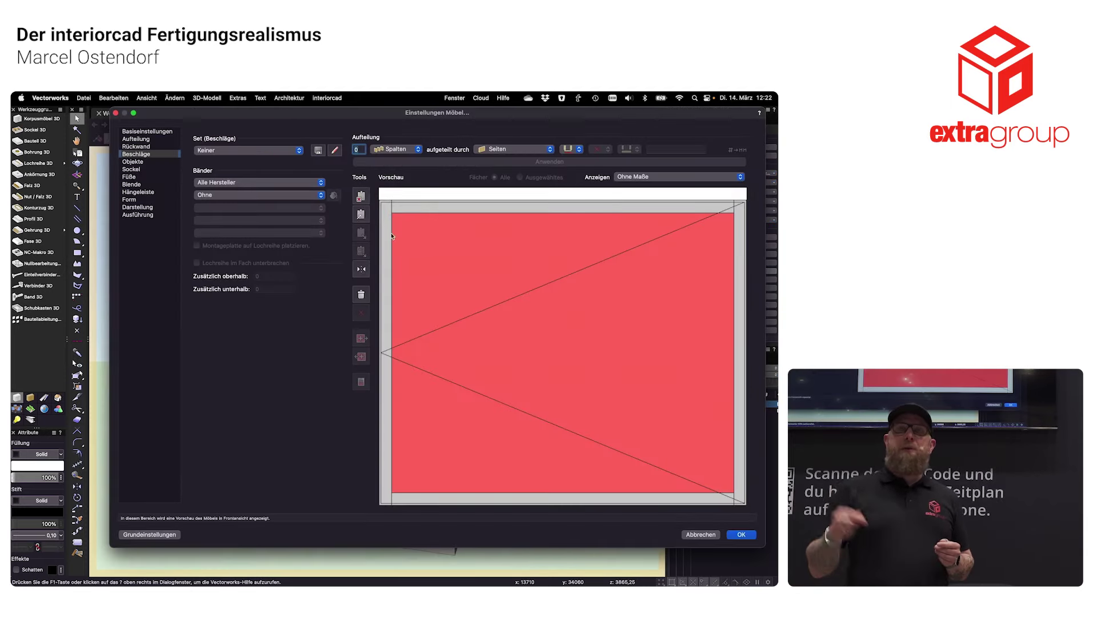
click(384, 236)
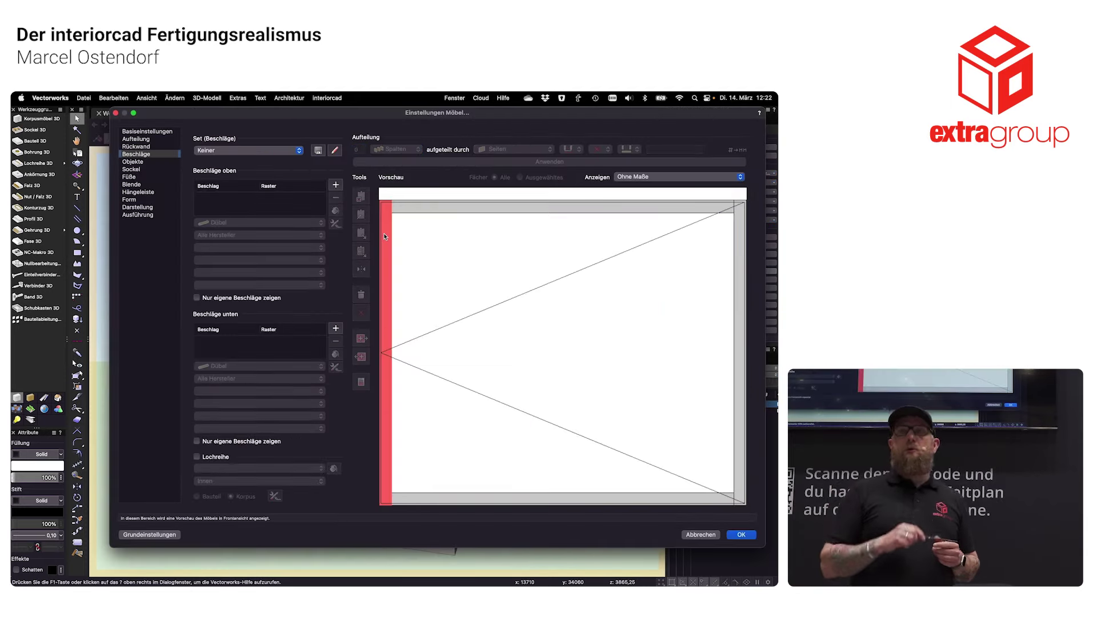
click(336, 185)
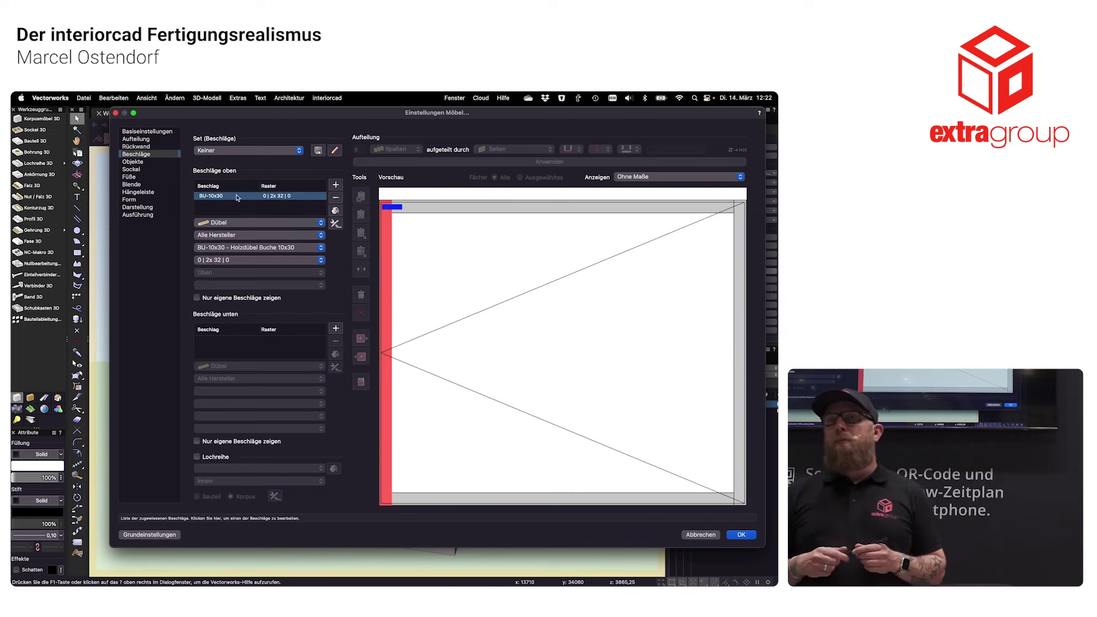
click(240, 247)
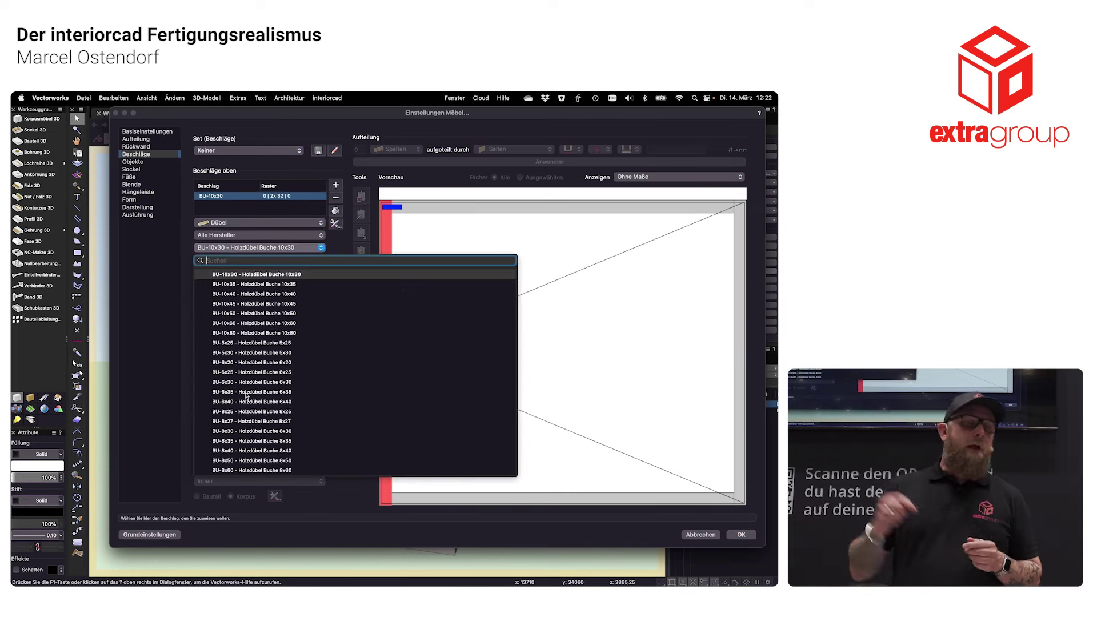
click(236, 431)
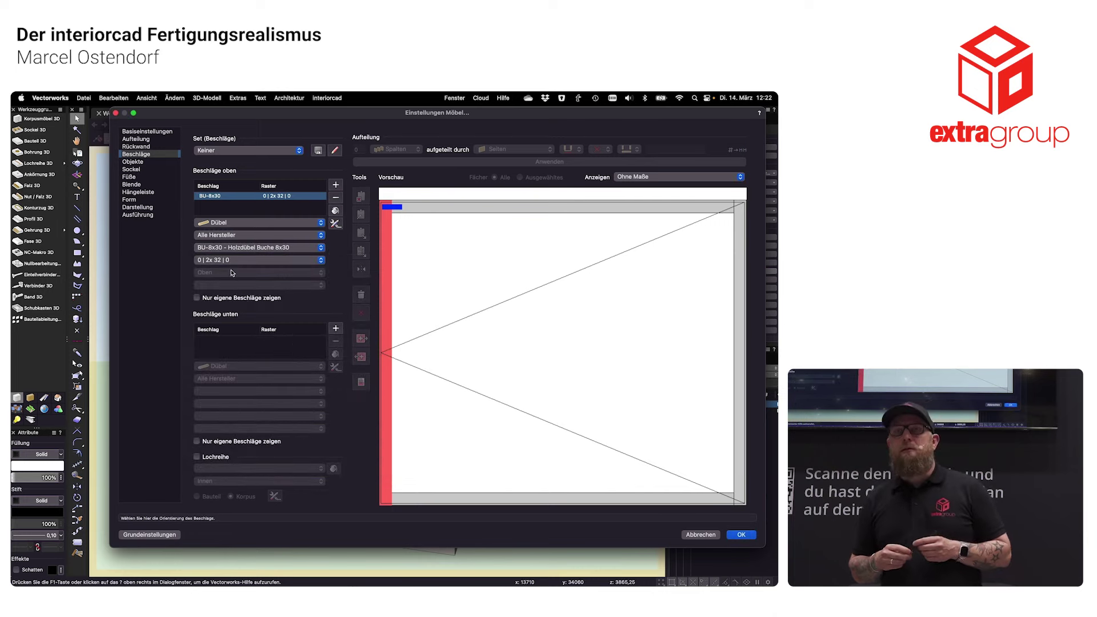
click(231, 260)
text(37)
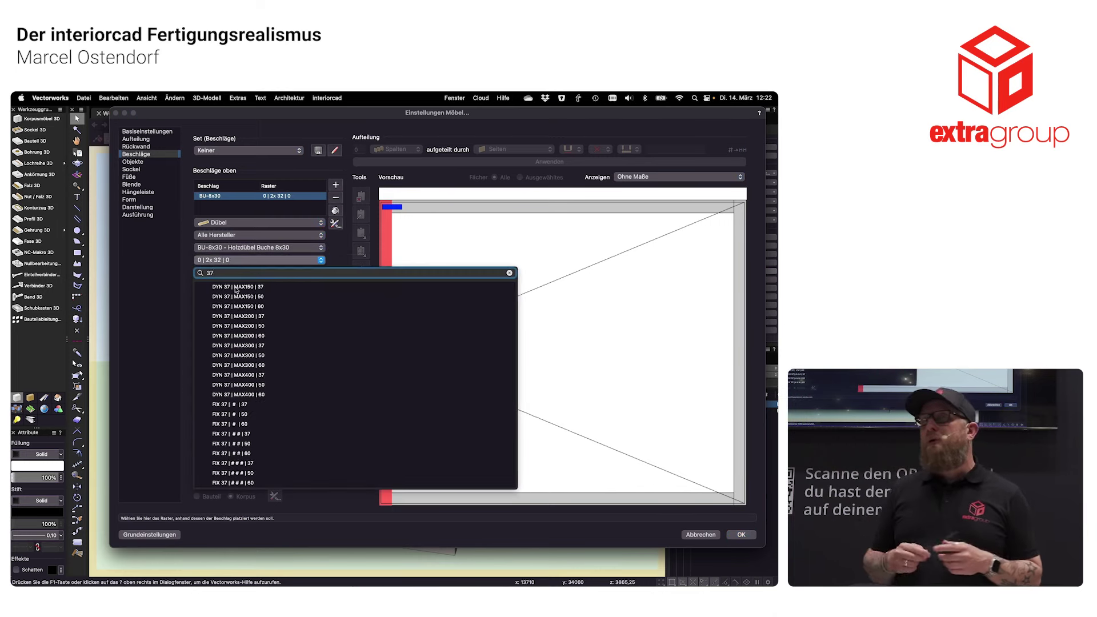
click(245, 355)
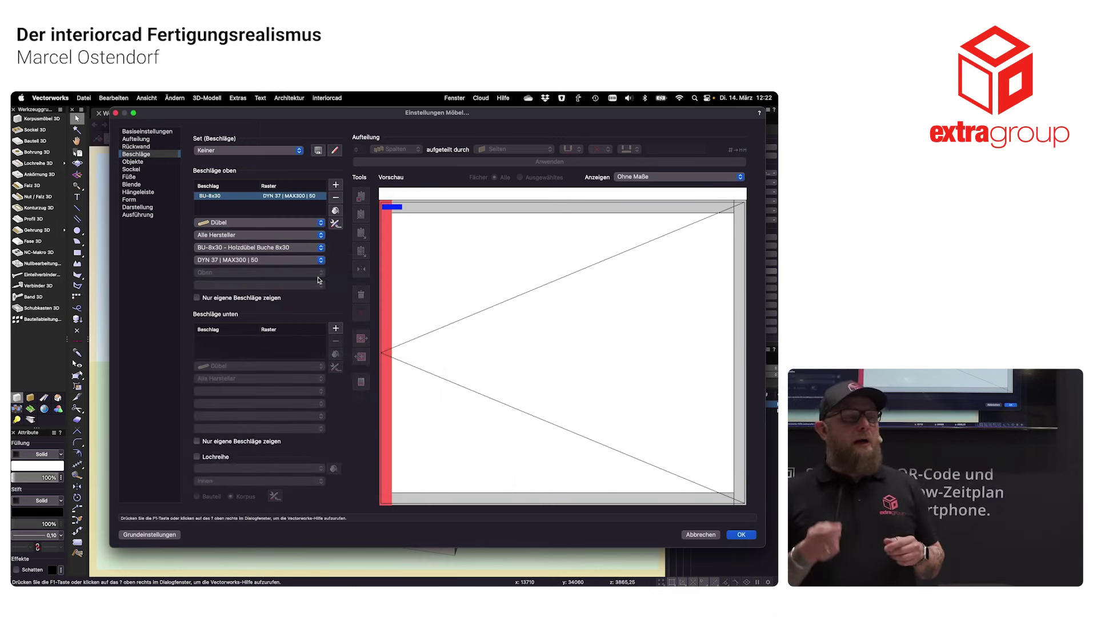
click(336, 186)
click(255, 223)
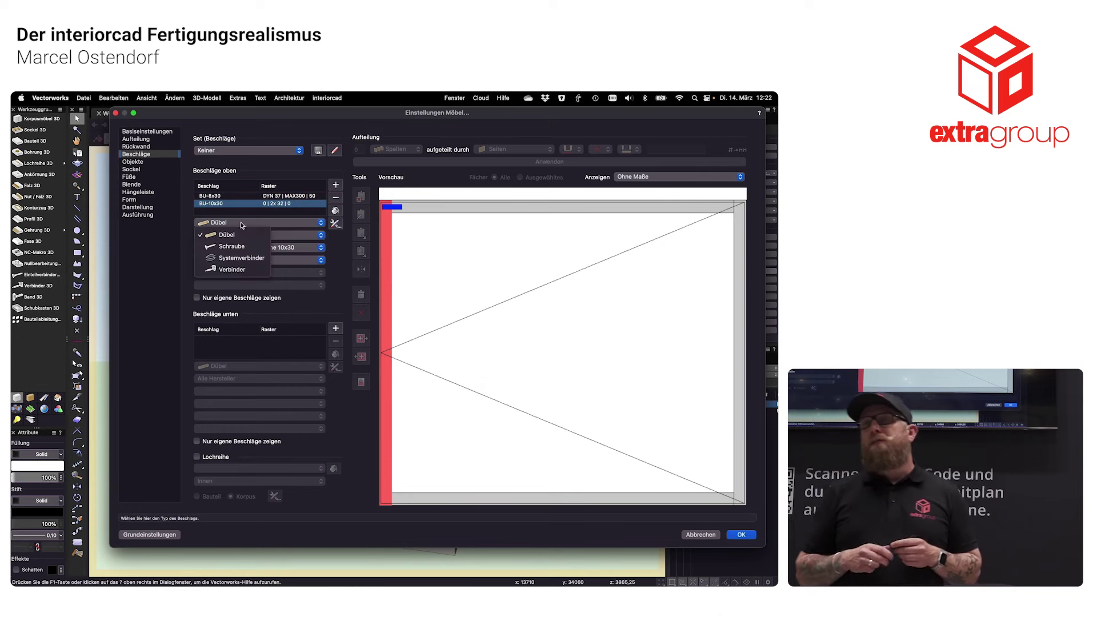
click(236, 270)
click(232, 249)
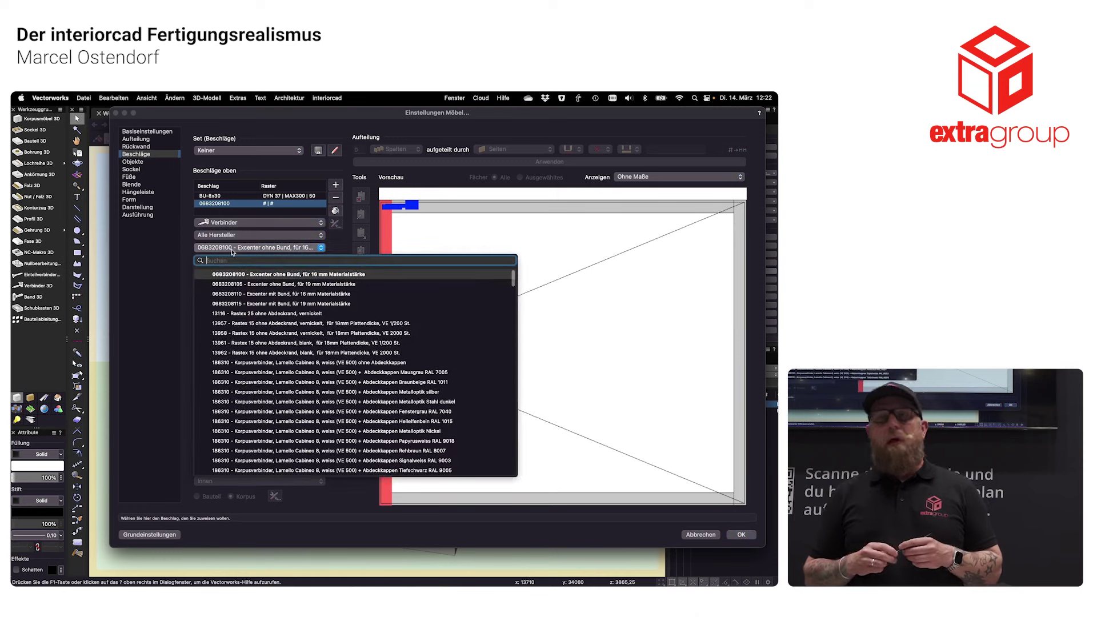
click(228, 285)
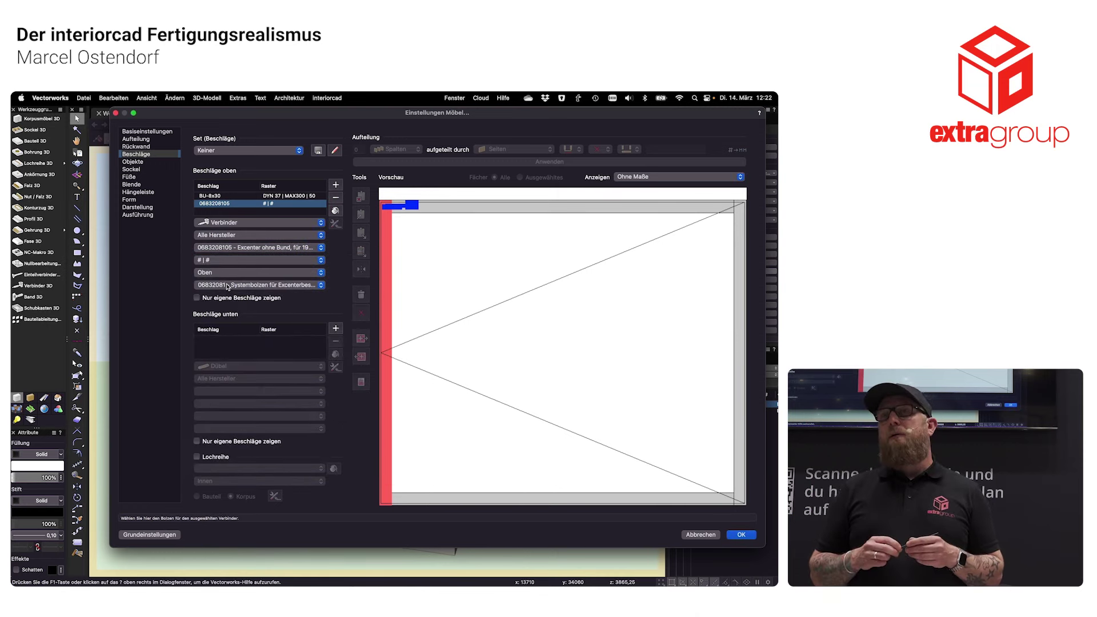
click(217, 262)
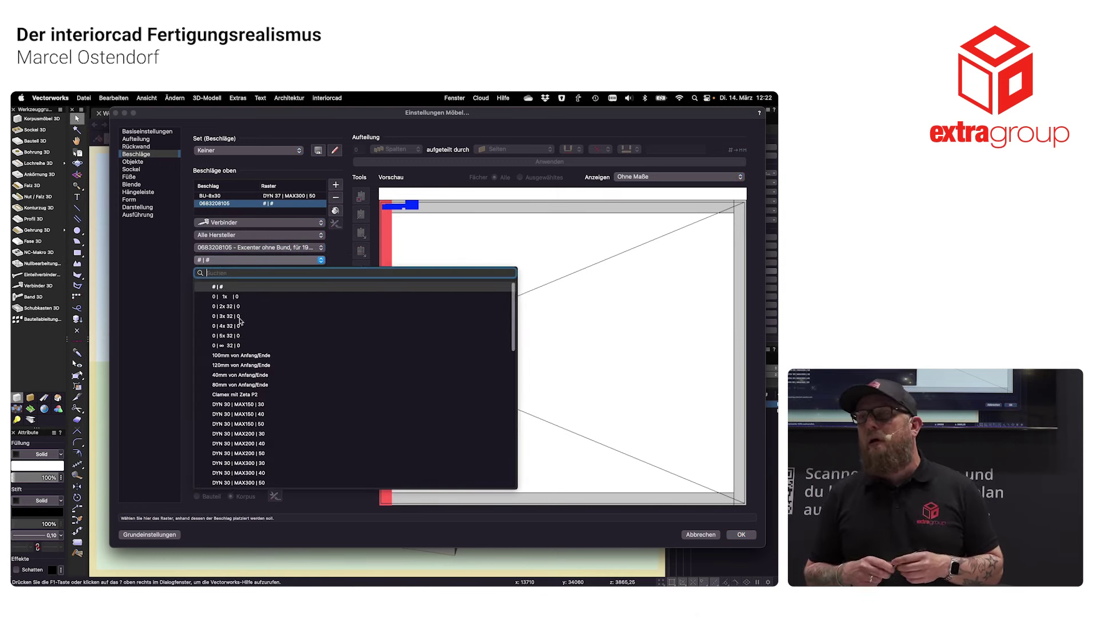
click(240, 356)
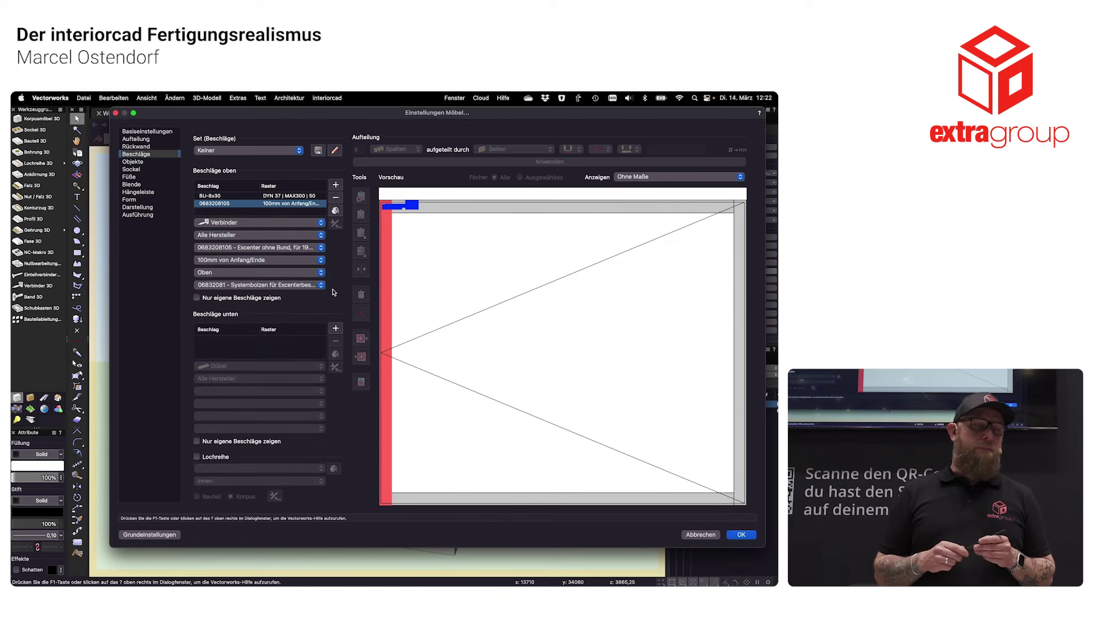
click(336, 212)
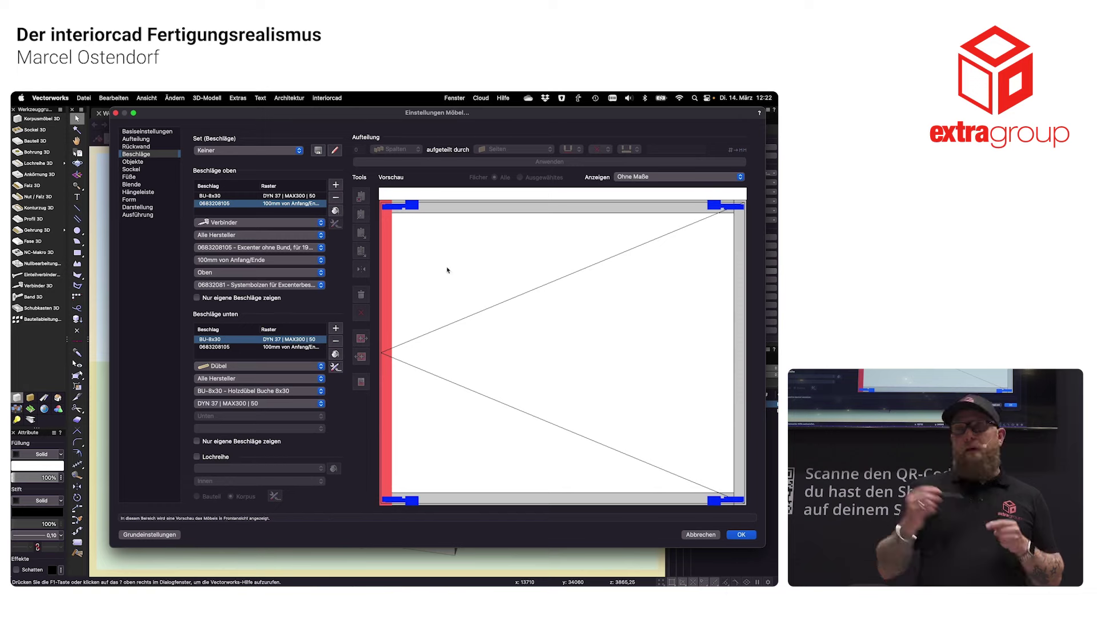
click(448, 270)
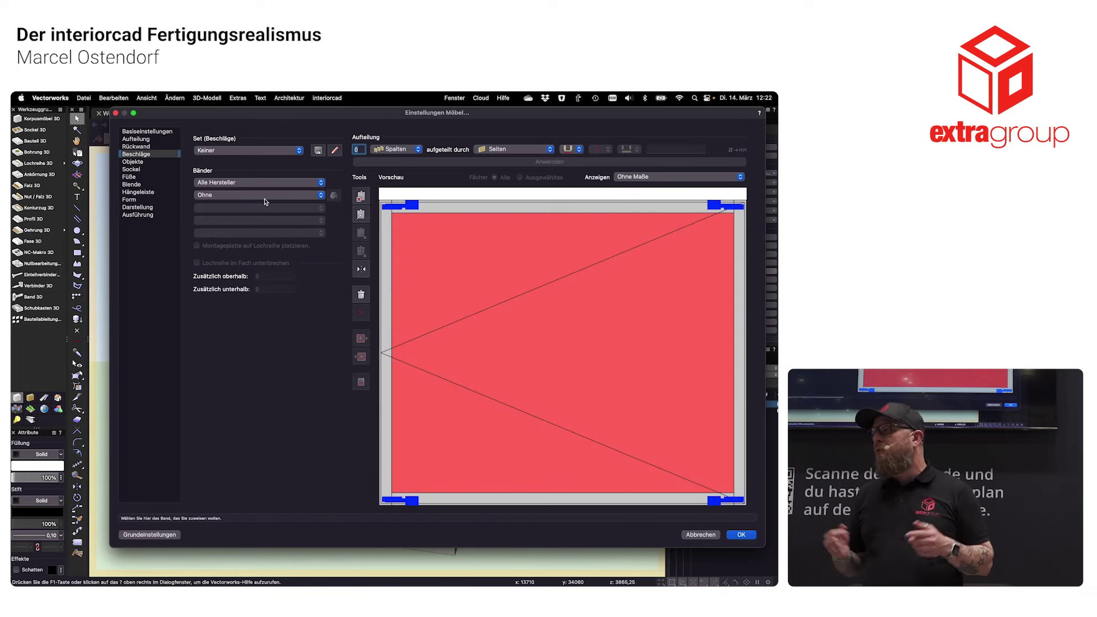
- Fit the front with Blum Clip Top 110° Standard Inserta hinges at 80 | DYNAMISCH | 80 spacing
click(245, 183)
click(229, 197)
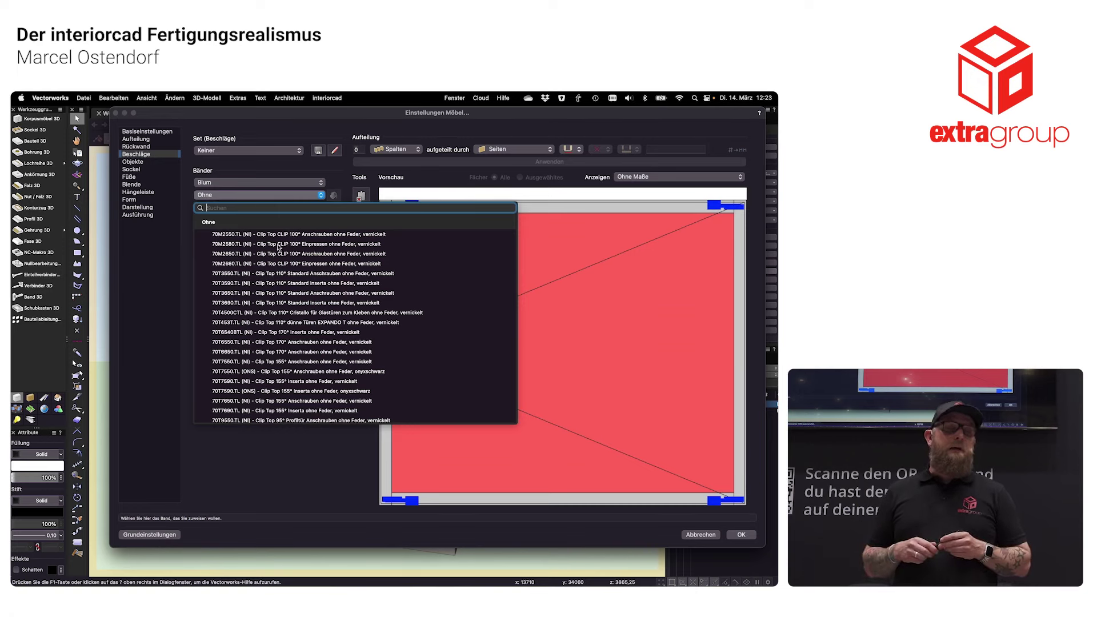
click(295, 283)
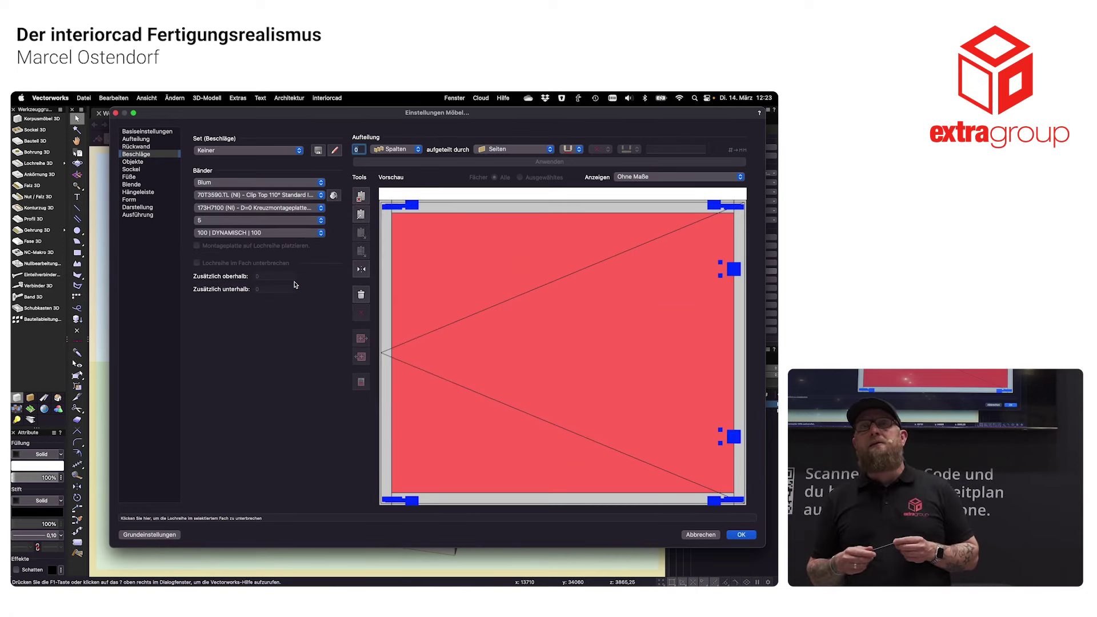
click(221, 235)
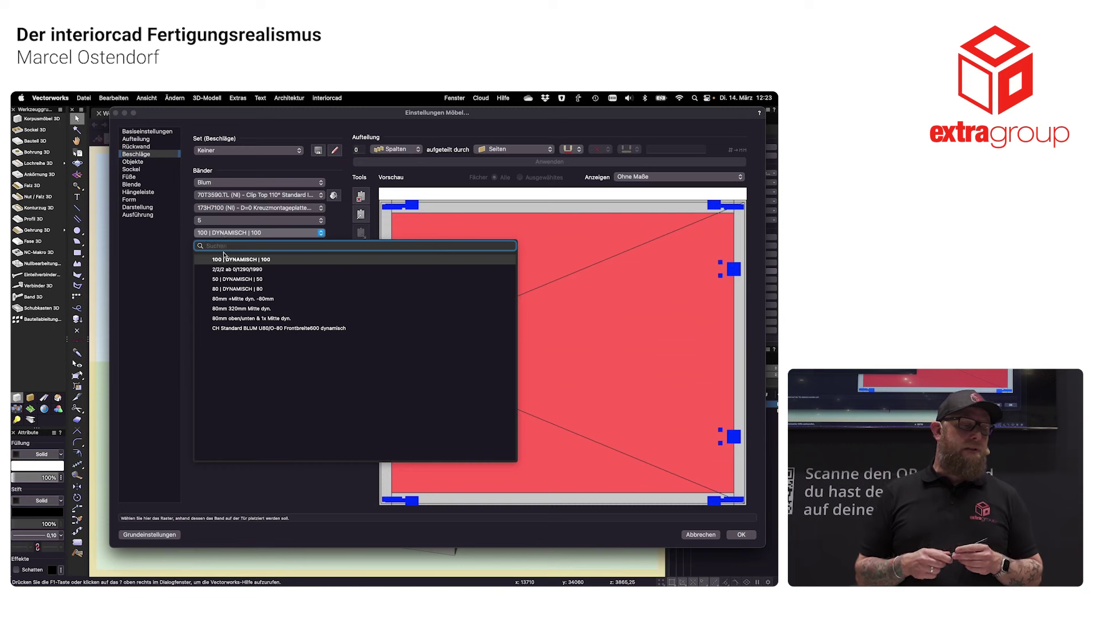
click(229, 289)
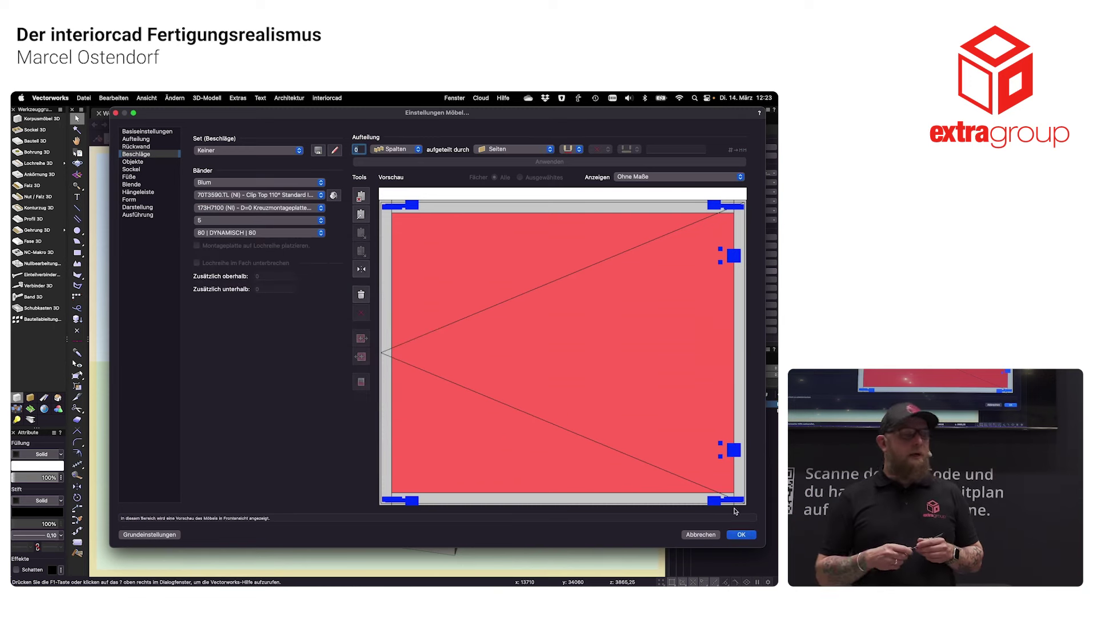
click(750, 538)
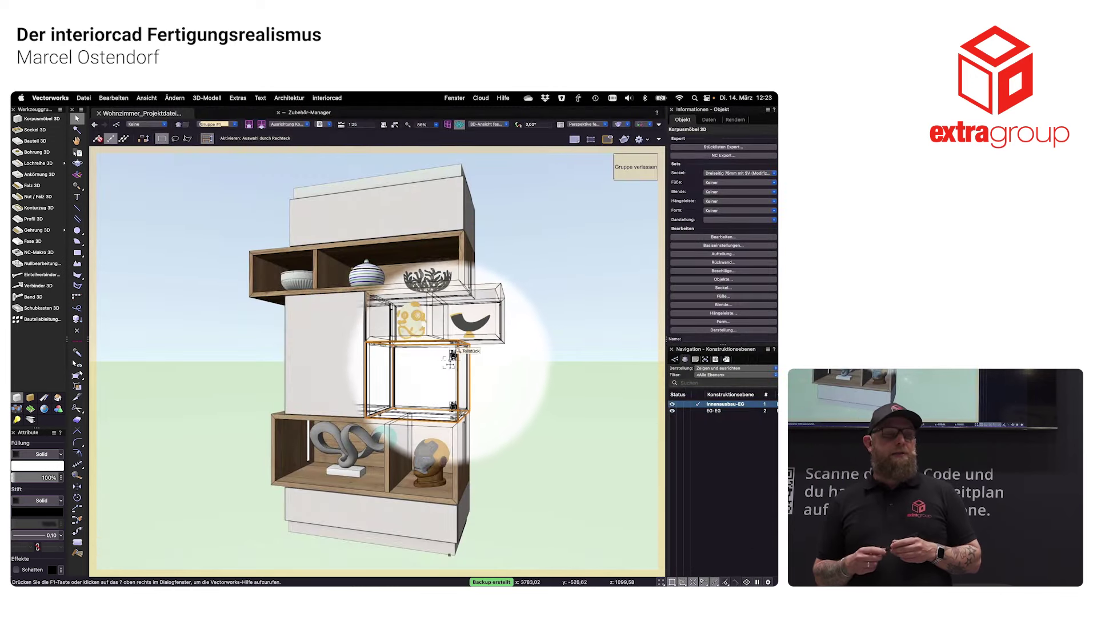
- Zoom into the horn compartment and activate the Systemverbinder tool, showing the connector type list
scroll(452, 368, up, 3)
scroll(451, 368, up, 2)
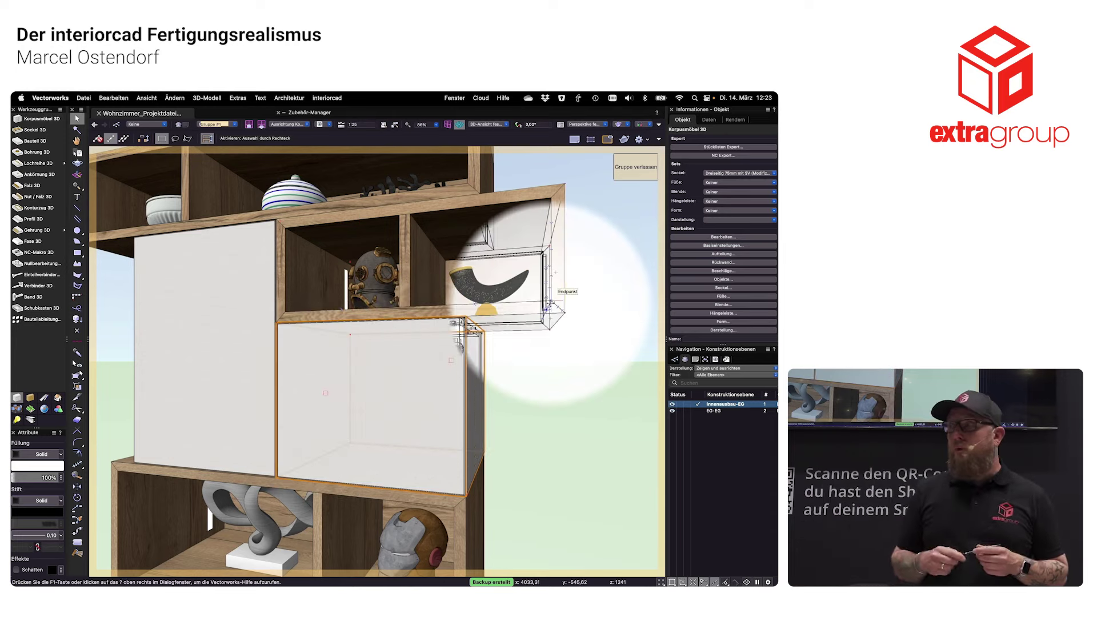
scroll(552, 291, up, 2)
scroll(552, 302, up, 1)
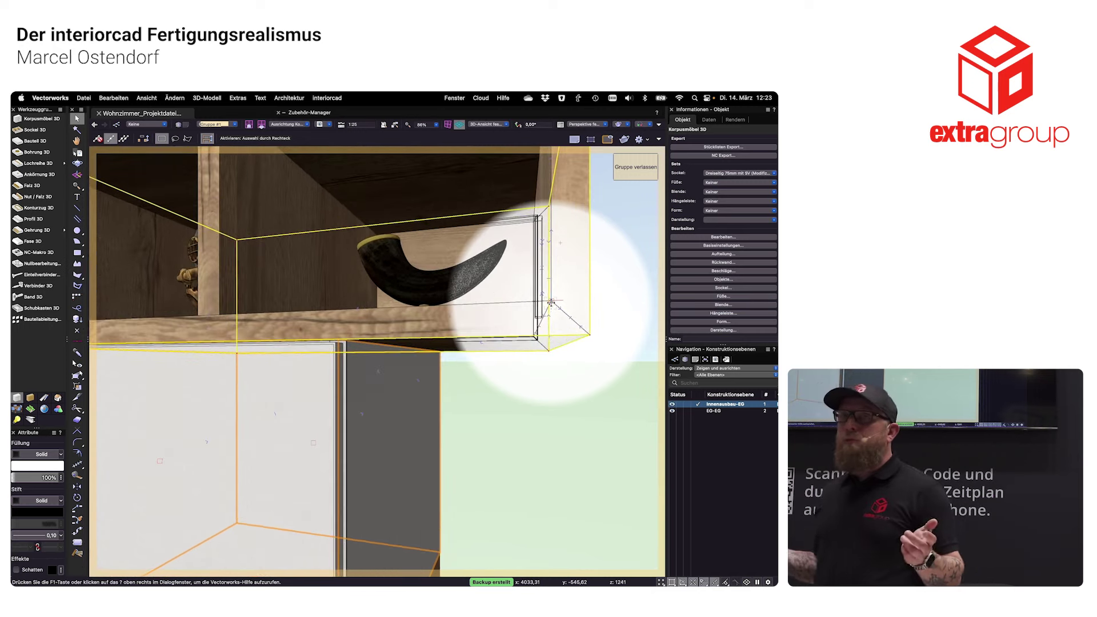
key(grave)
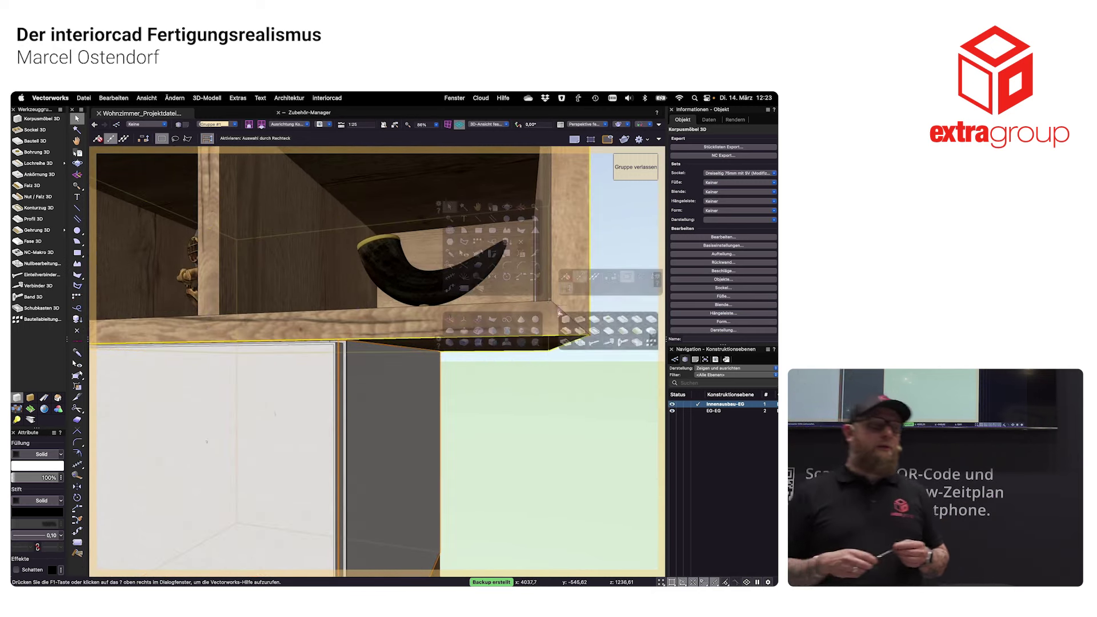
click(598, 341)
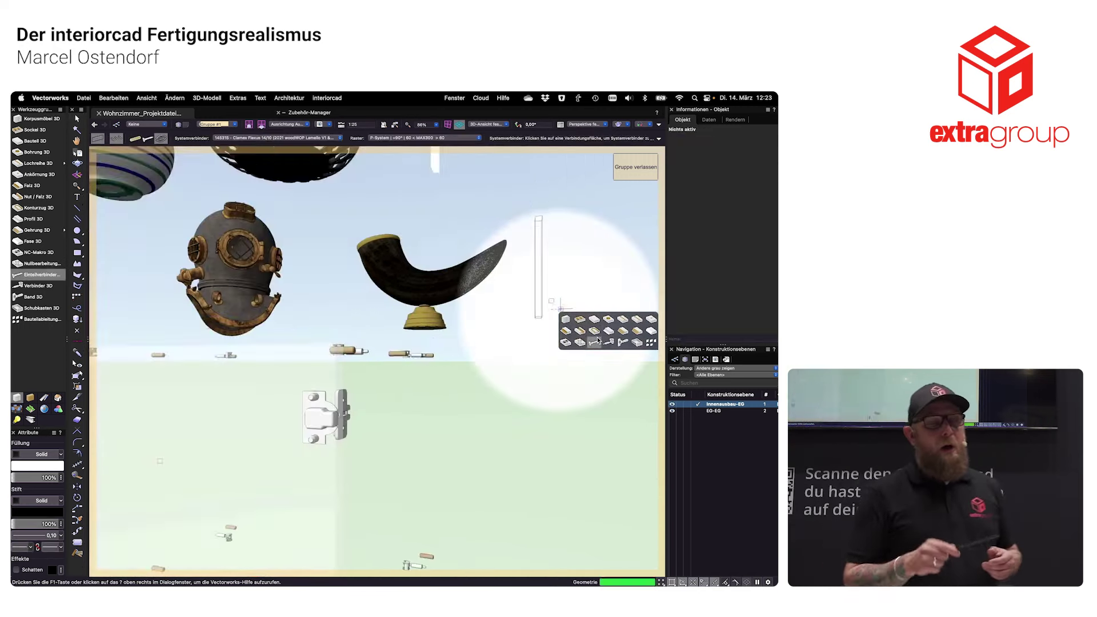
key(grave)
click(666, 314)
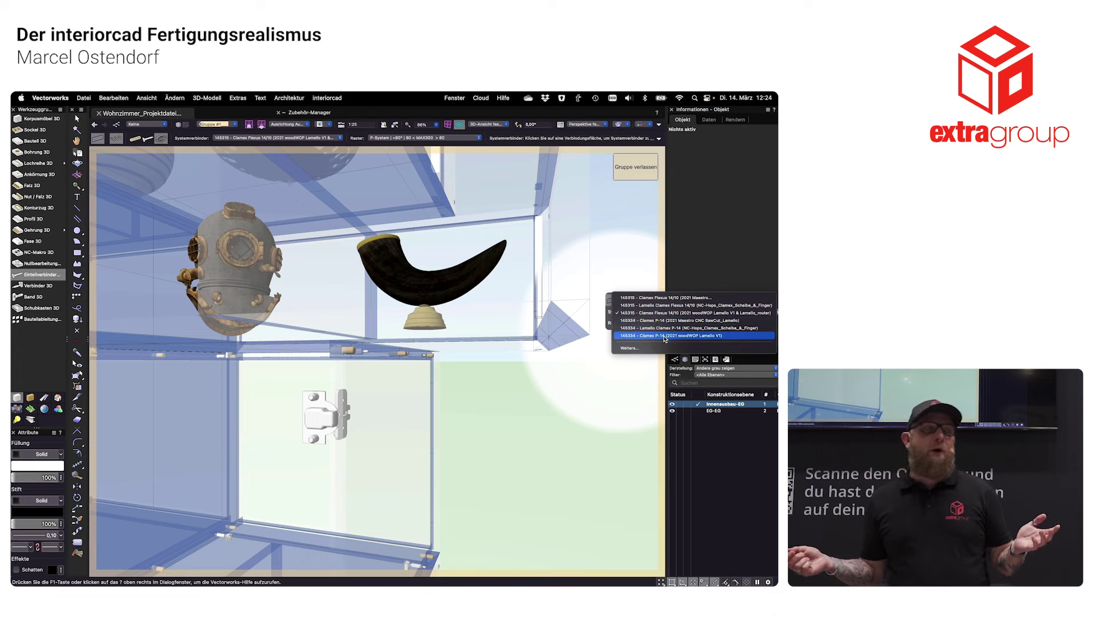
- Place a Clamex P-14 connector with the 28mm P-System grid on the purple joint face
click(665, 336)
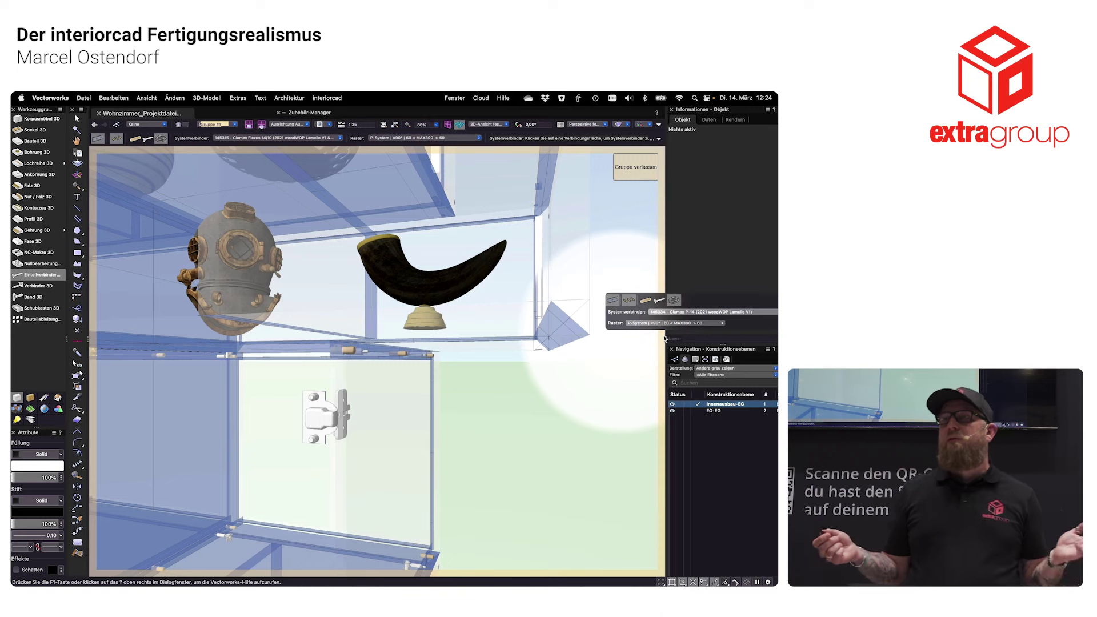
click(662, 323)
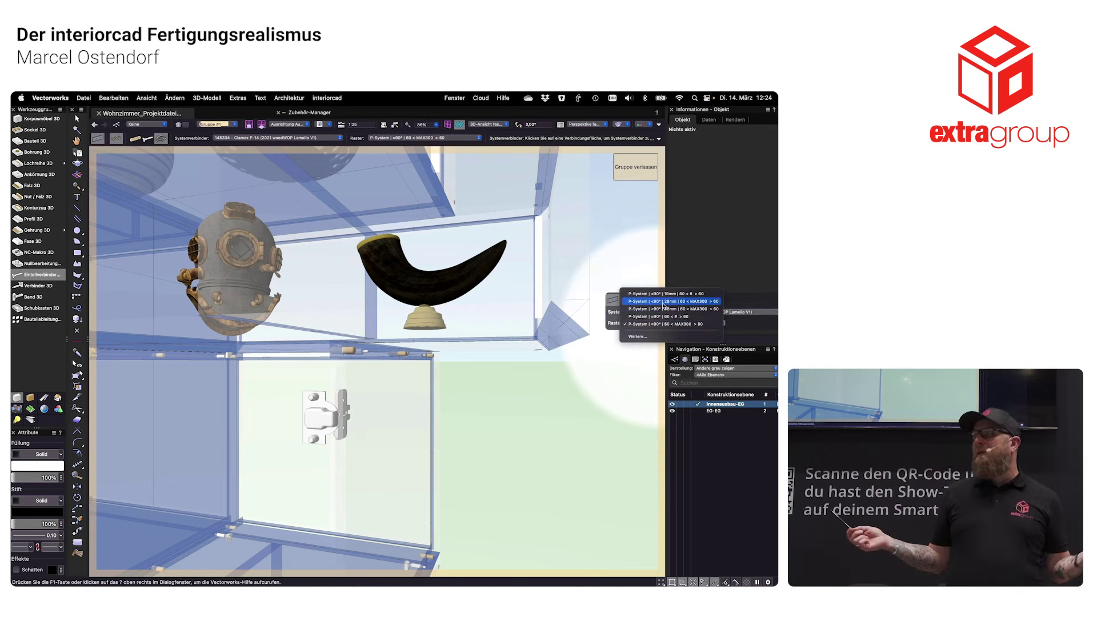
click(663, 310)
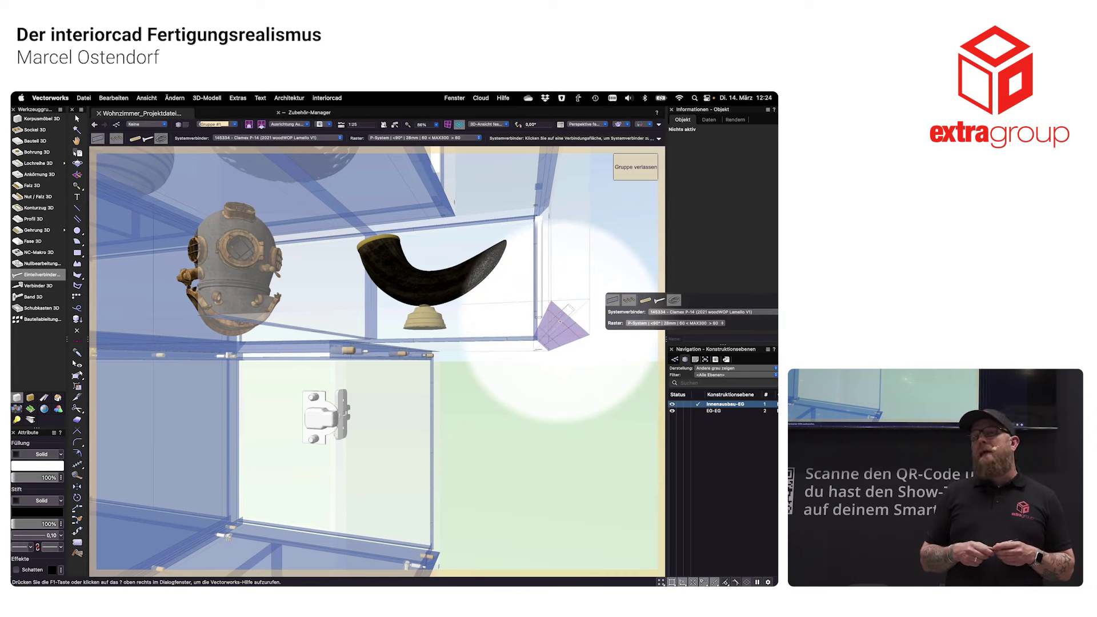
click(560, 323)
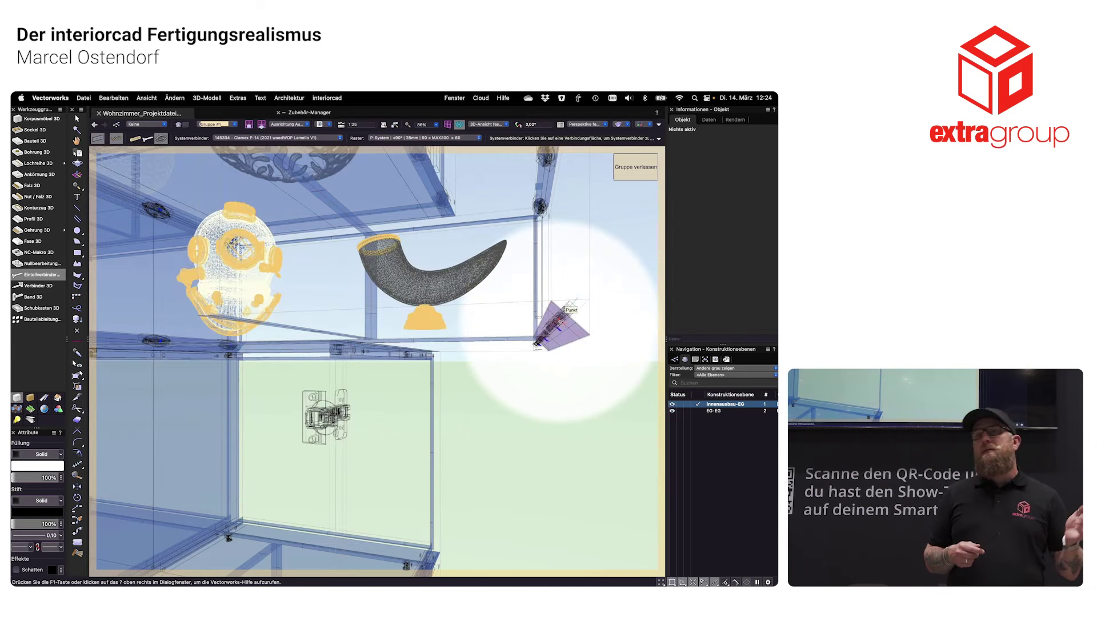
mouse_move(560, 324)
middle_down()
mouse_move(488, 475)
mouse_move(307, 424)
middle_up()
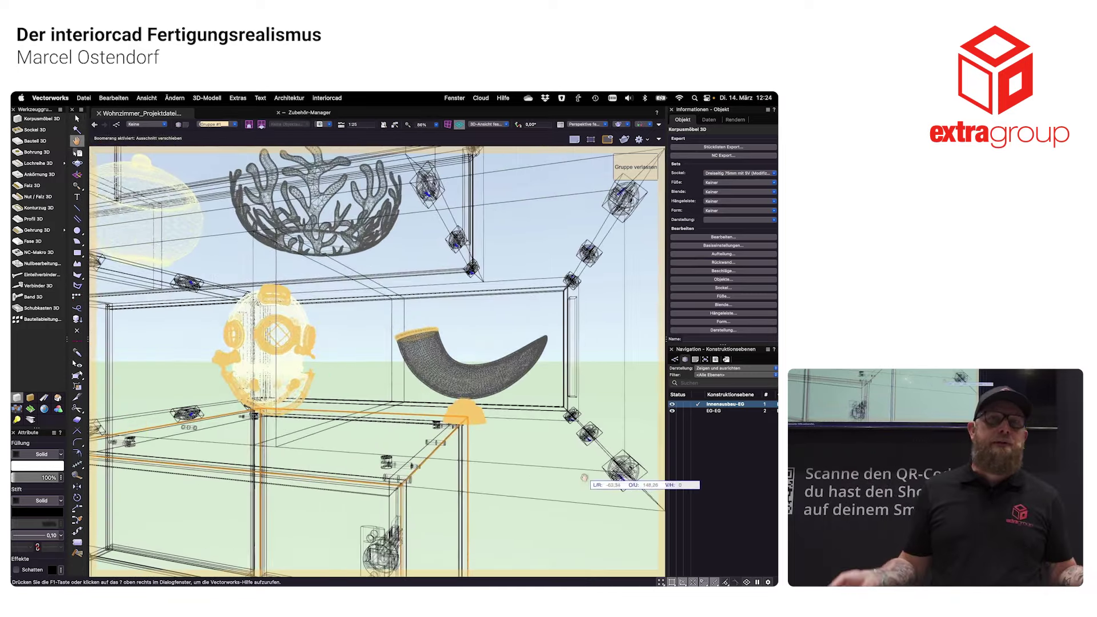
- Add Clamex Flexus 14/10 connectors on a 60 < MAX300 > 60 grid to all cabinet joints
key(grave)
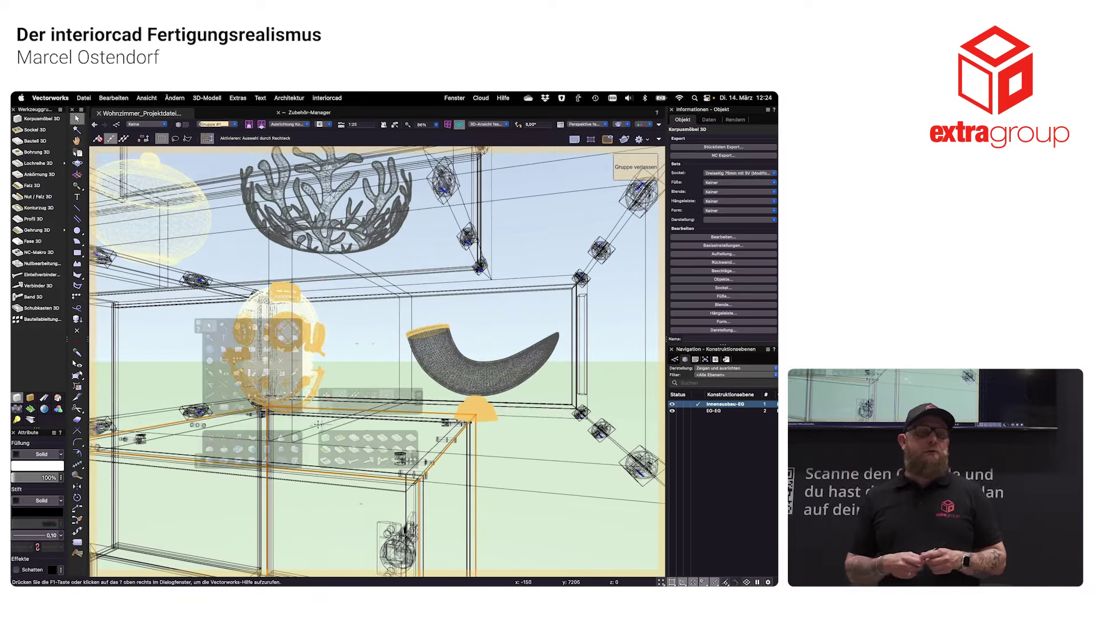
click(353, 461)
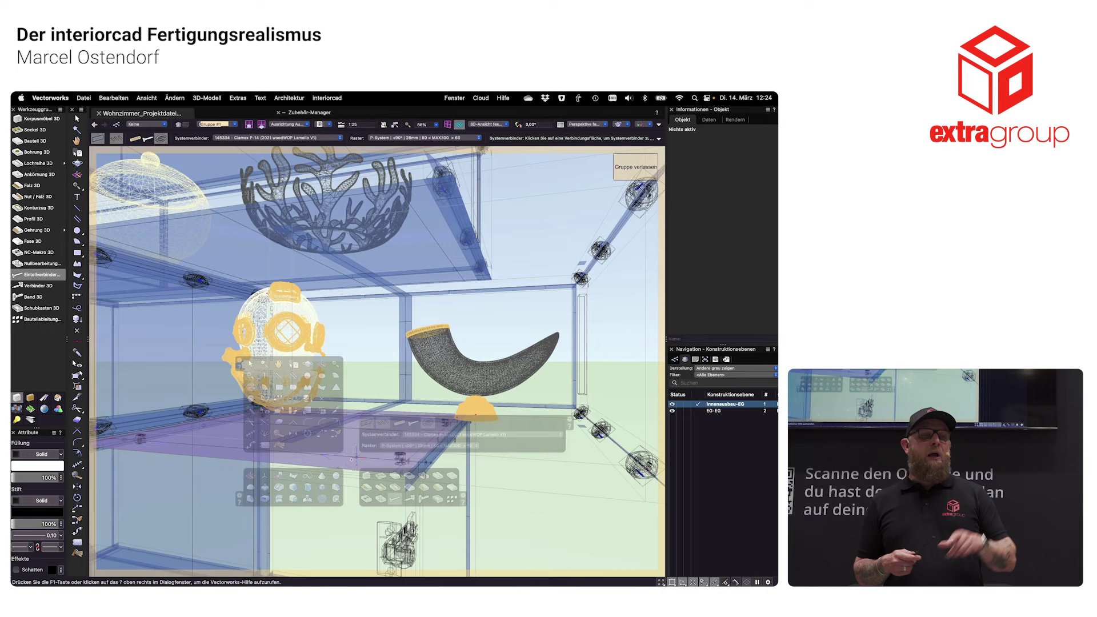
click(439, 436)
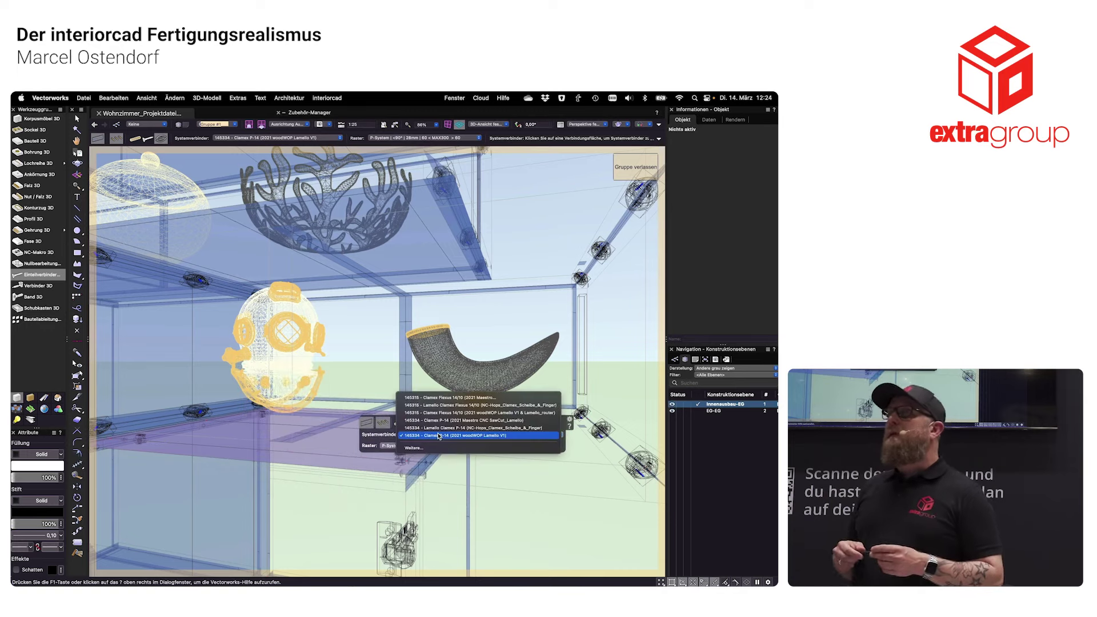
click(441, 413)
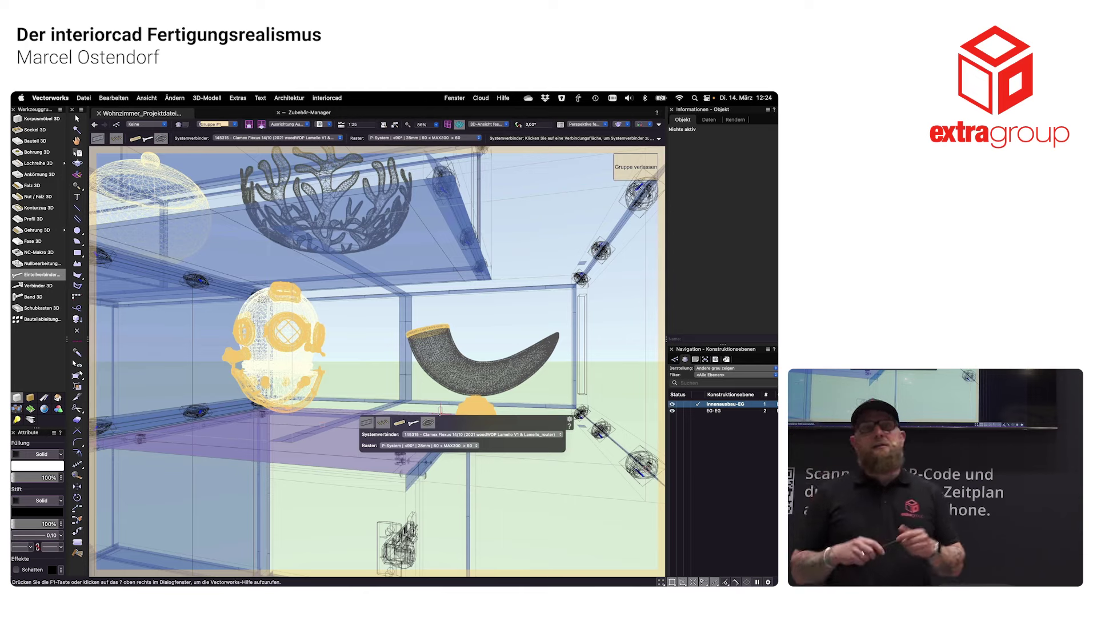
click(440, 448)
click(439, 471)
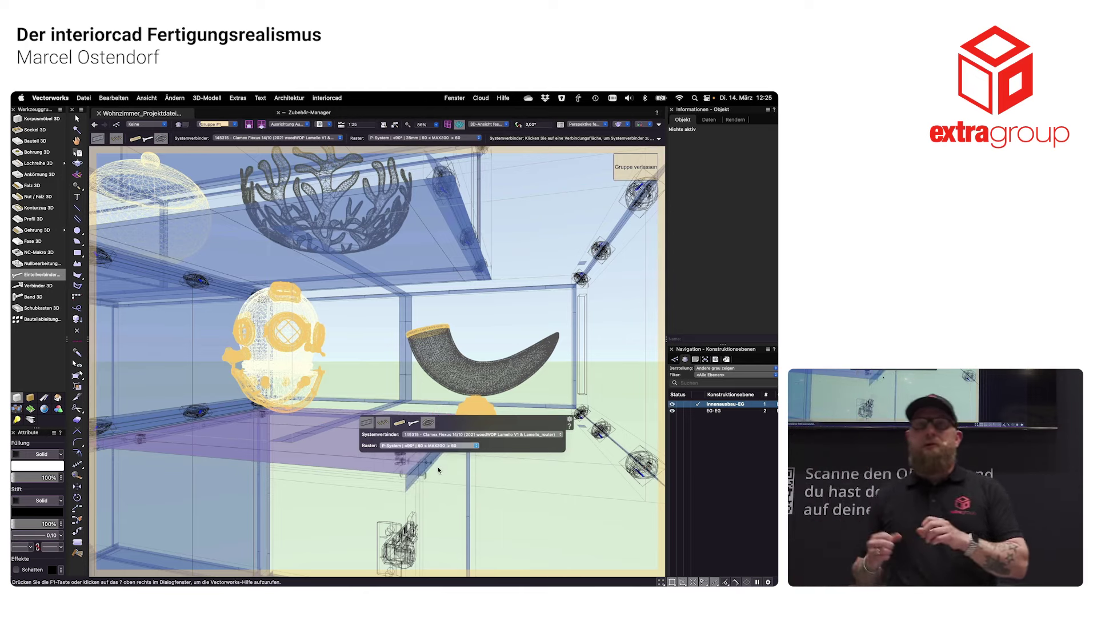
click(305, 431)
key(x)
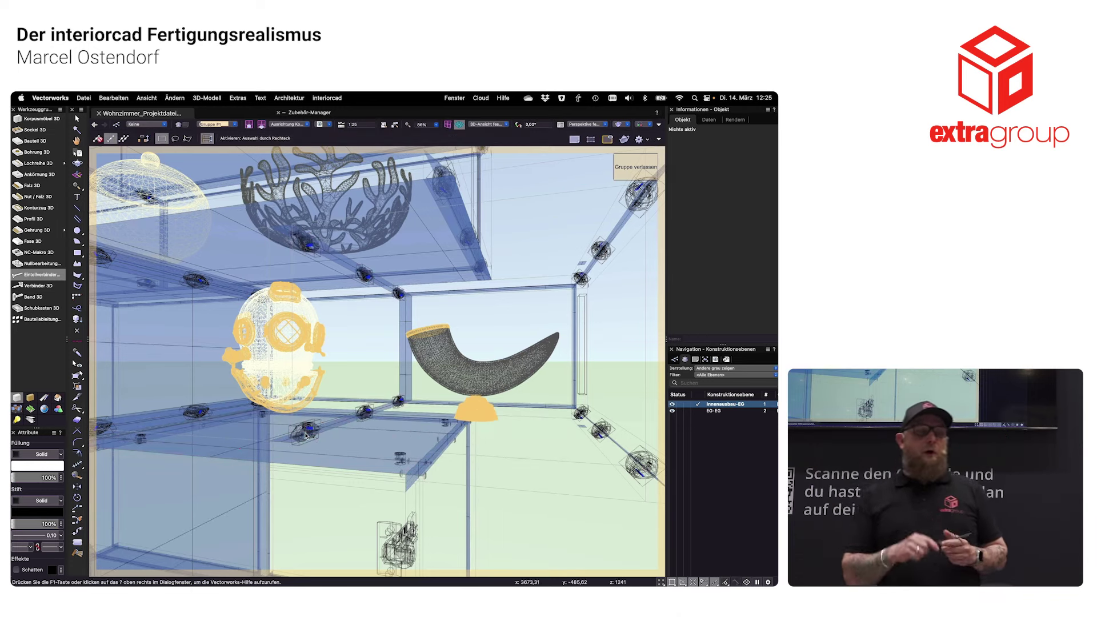
click(307, 430)
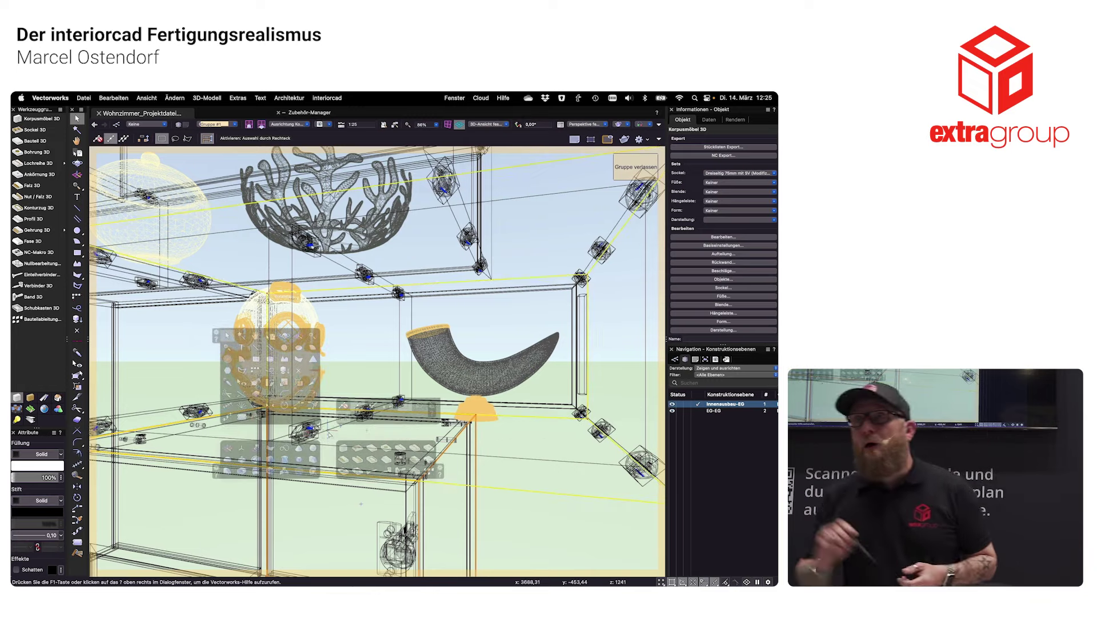
- Pan around the cabinet tower and switch the view back to shaded rendering
scroll(329, 435, down, 3)
scroll(329, 434, down, 3)
scroll(330, 435, down, 2)
scroll(328, 433, down, 2)
middle_drag(272, 383, 311, 366)
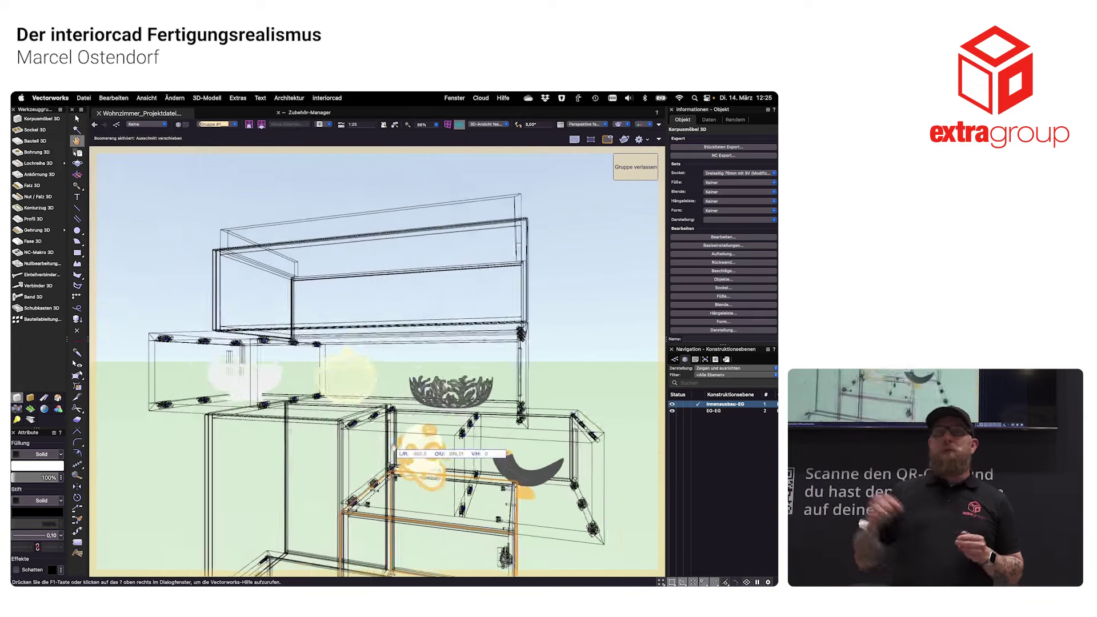
scroll(310, 366, up, 3)
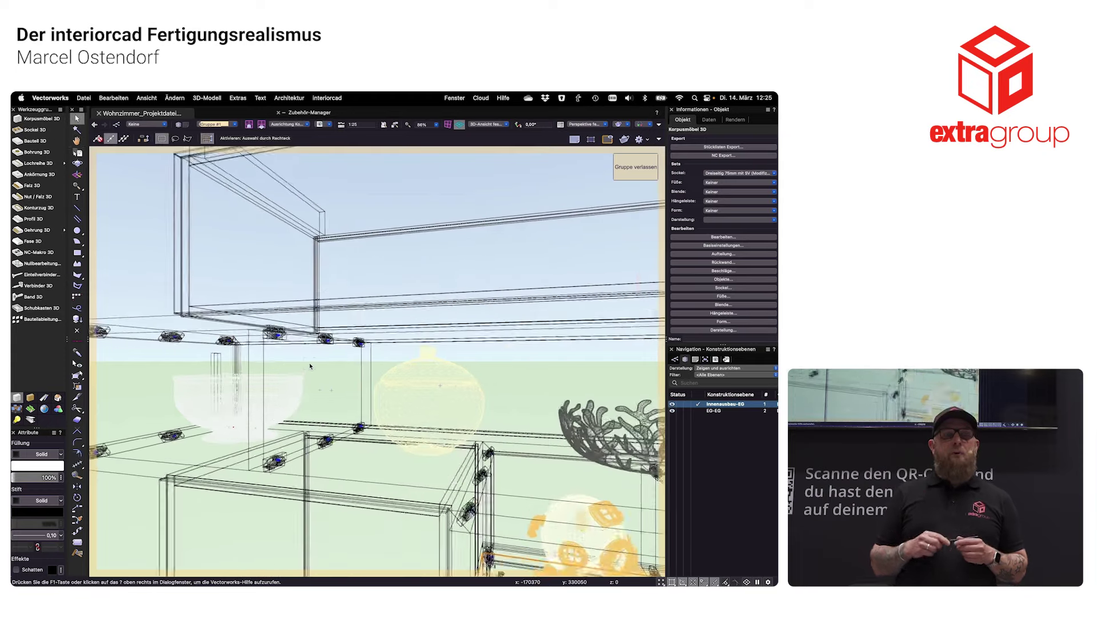
scroll(310, 366, up, 2)
key(ctrl+shift+b)
- Pan and zoom in on the cabinet tower's lower open compartment
scroll(310, 367, down, 3)
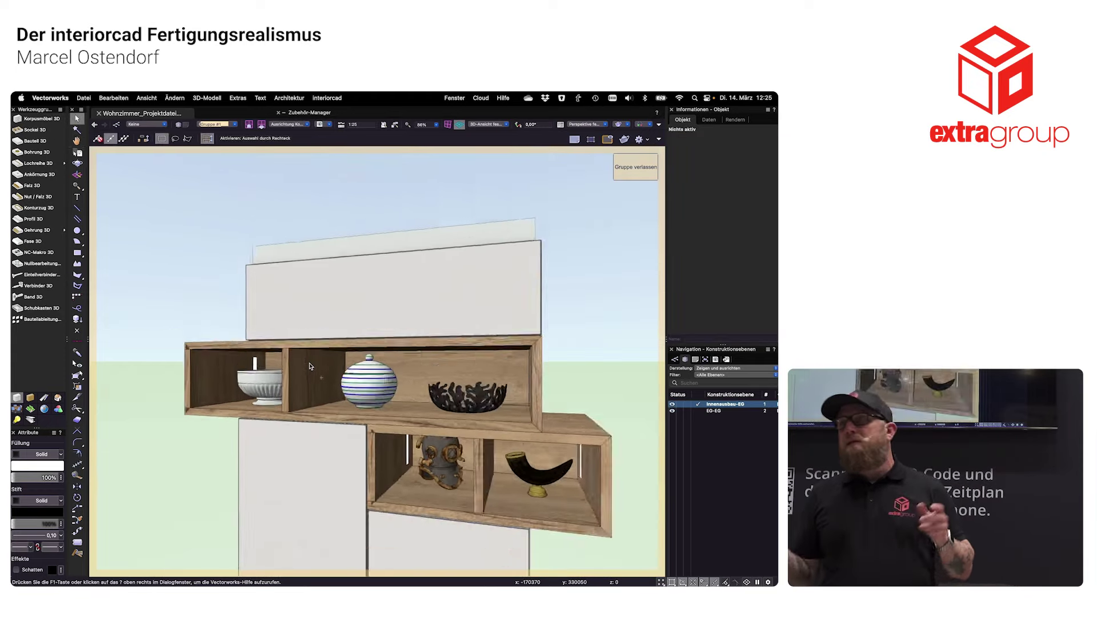
scroll(310, 366, down, 2)
mouse_move(311, 366)
middle_down()
mouse_move(359, 317)
mouse_move(367, 408)
middle_up()
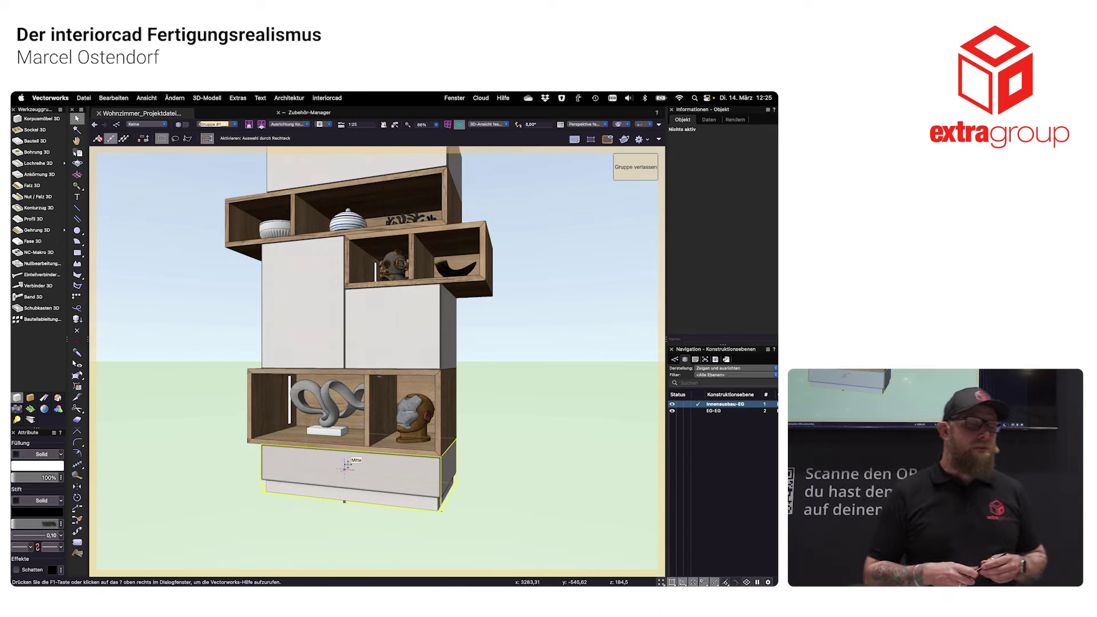
scroll(348, 468, up, 1)
scroll(348, 468, up, 2)
scroll(347, 466, up, 1)
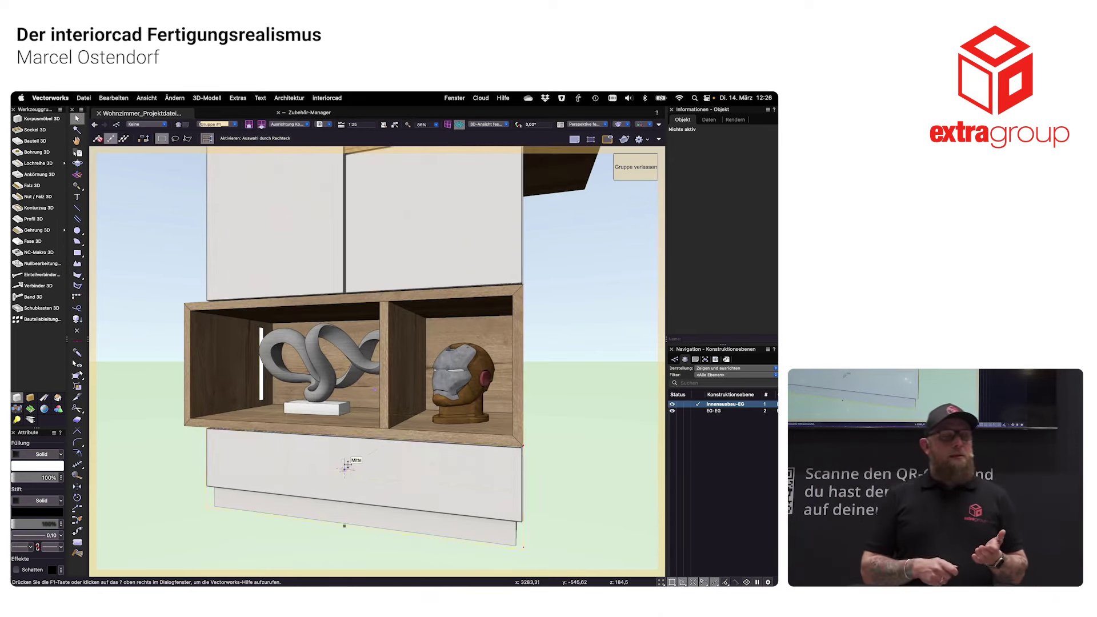
key(grave)
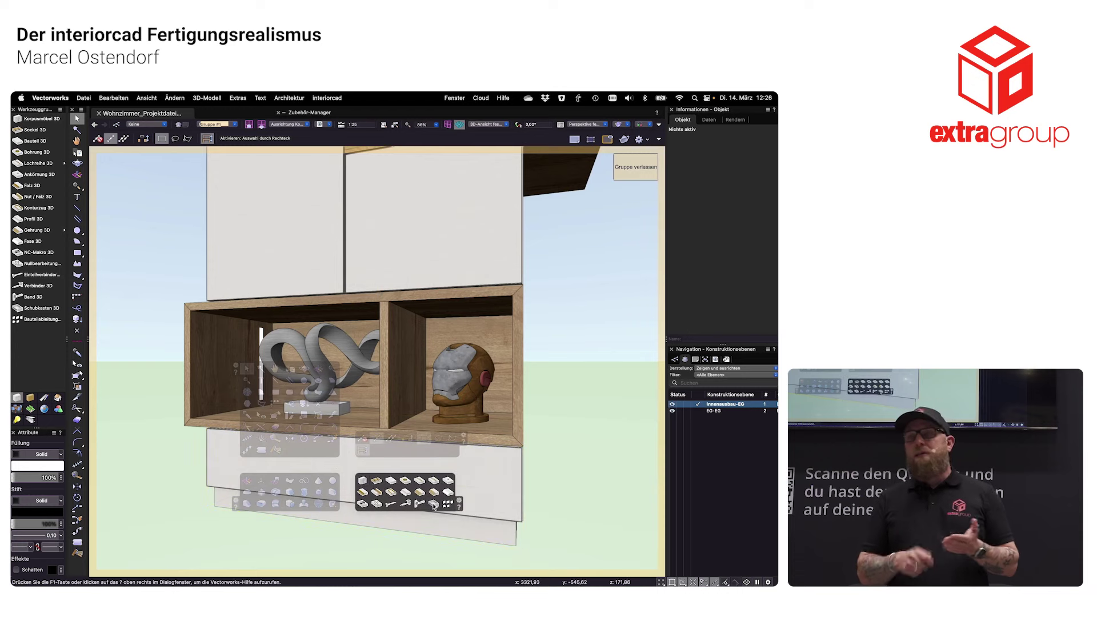
- Place a Merivobox drawer in the cabinet's bottom compartment with the Schubkasten 3D tool
click(434, 505)
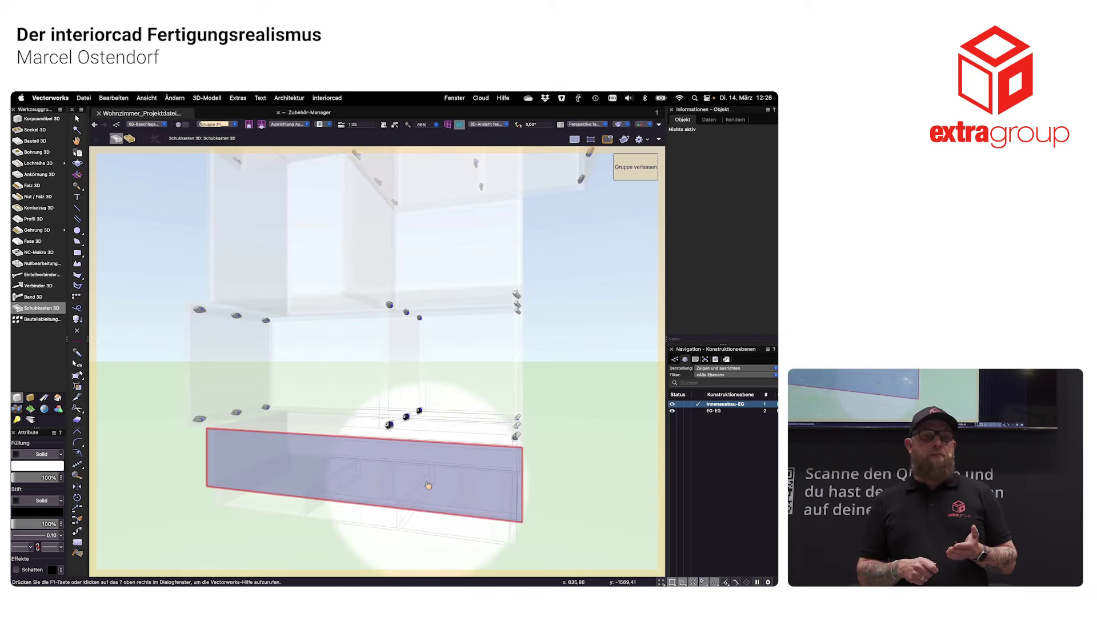
click(428, 487)
key(grave)
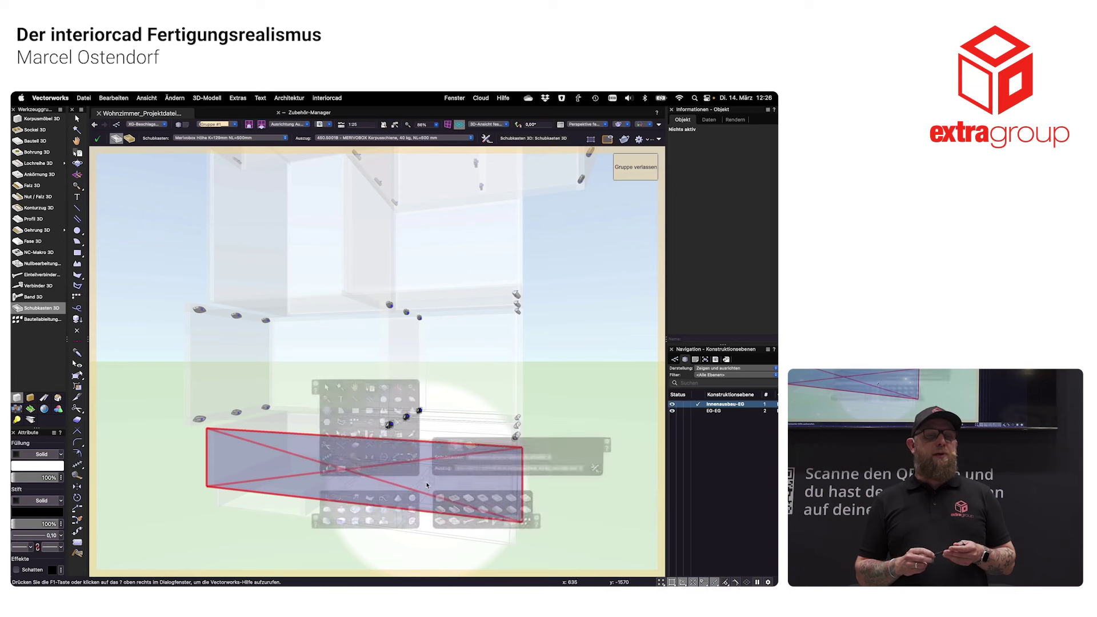
click(488, 459)
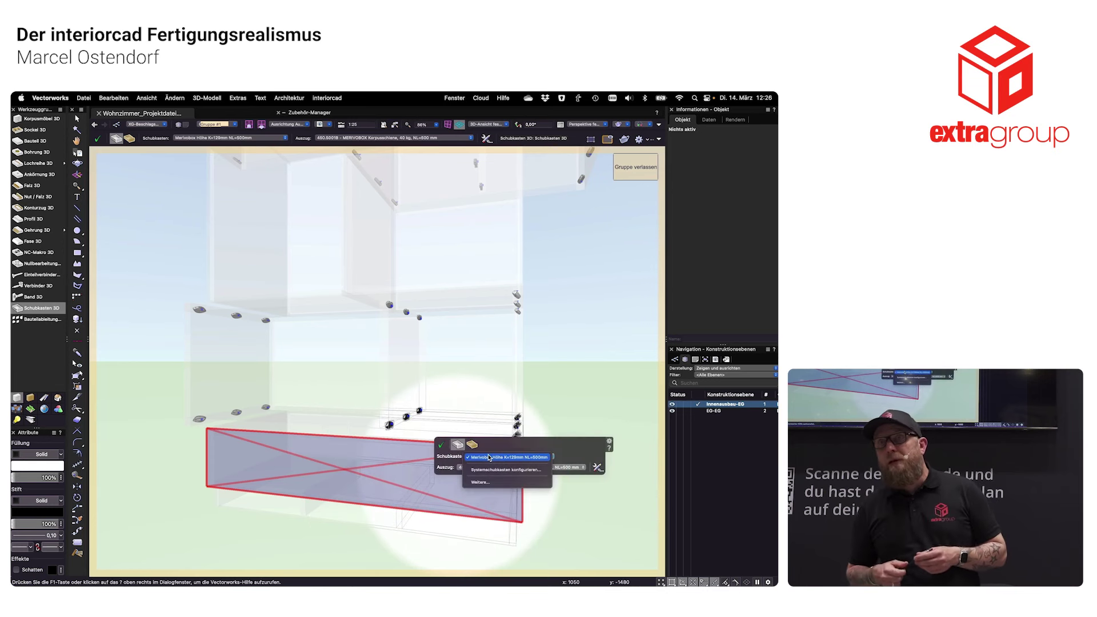
click(492, 452)
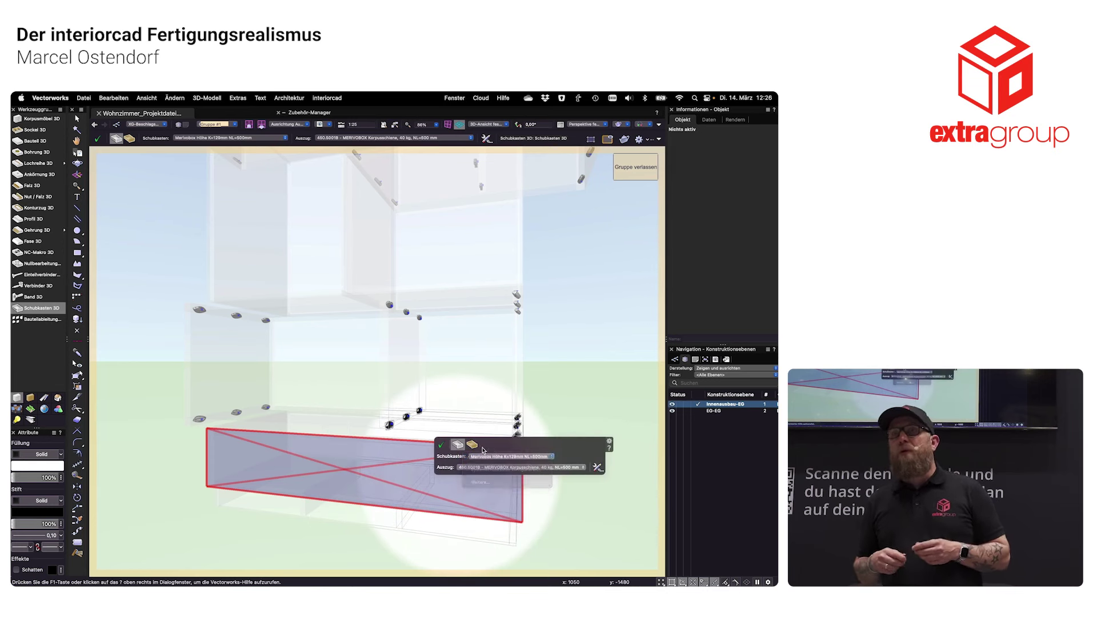
click(440, 446)
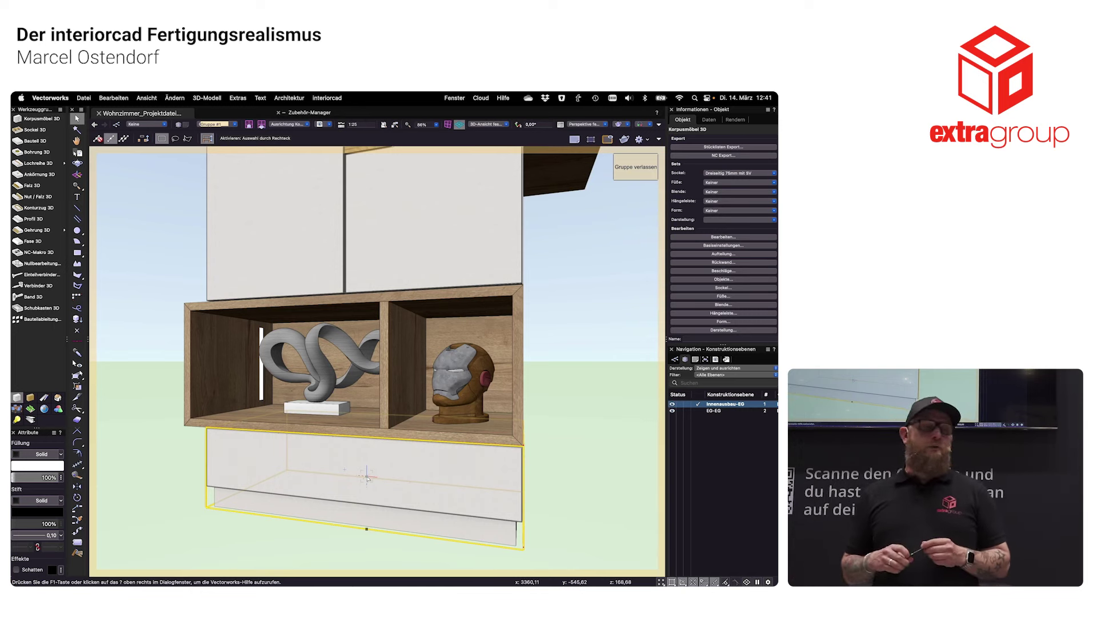
- Run NC Export with Auswahl set to Aktuelles Dokument to export all panels
click(714, 157)
click(396, 216)
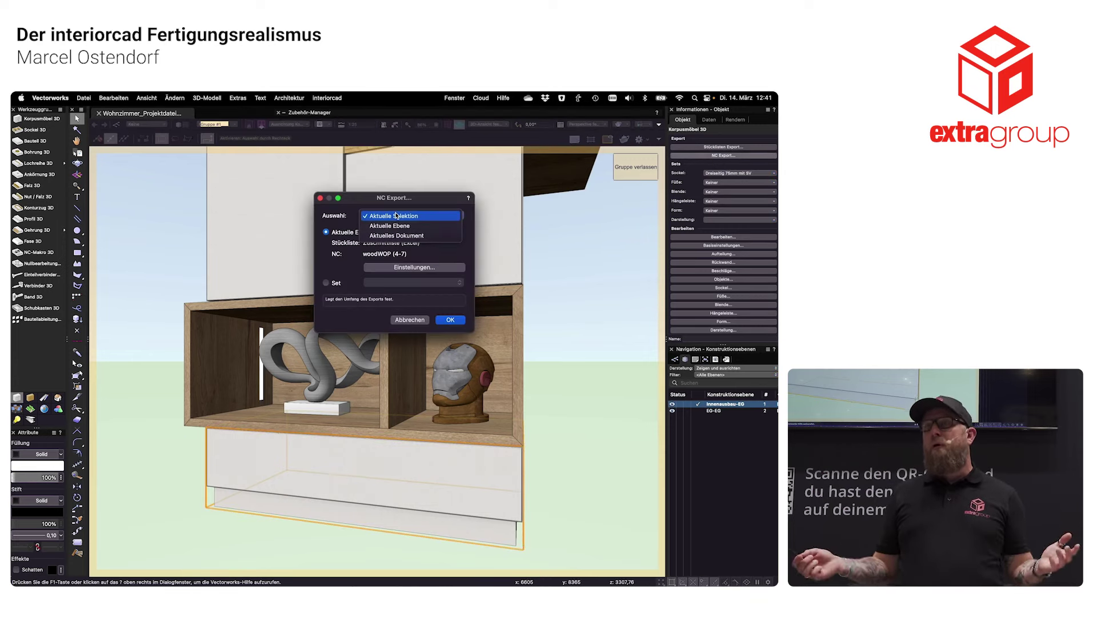
click(397, 236)
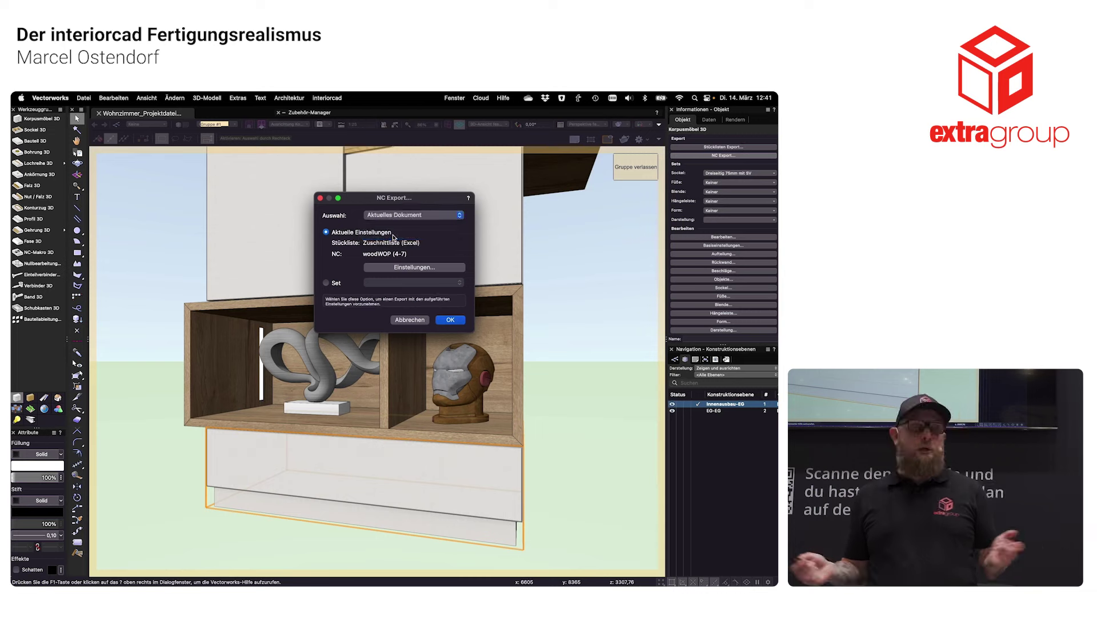
click(447, 321)
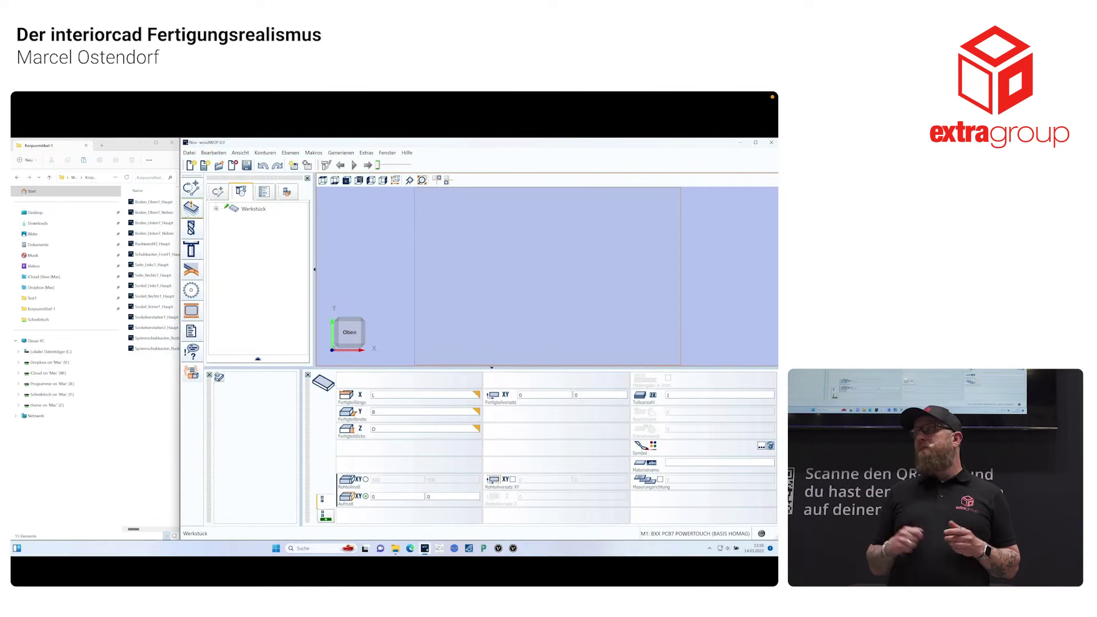
- Load Boden_Oben1_Haupt into woodWOP, then show the Korpusmöbel-2 folder's part files
drag(156, 202, 453, 238)
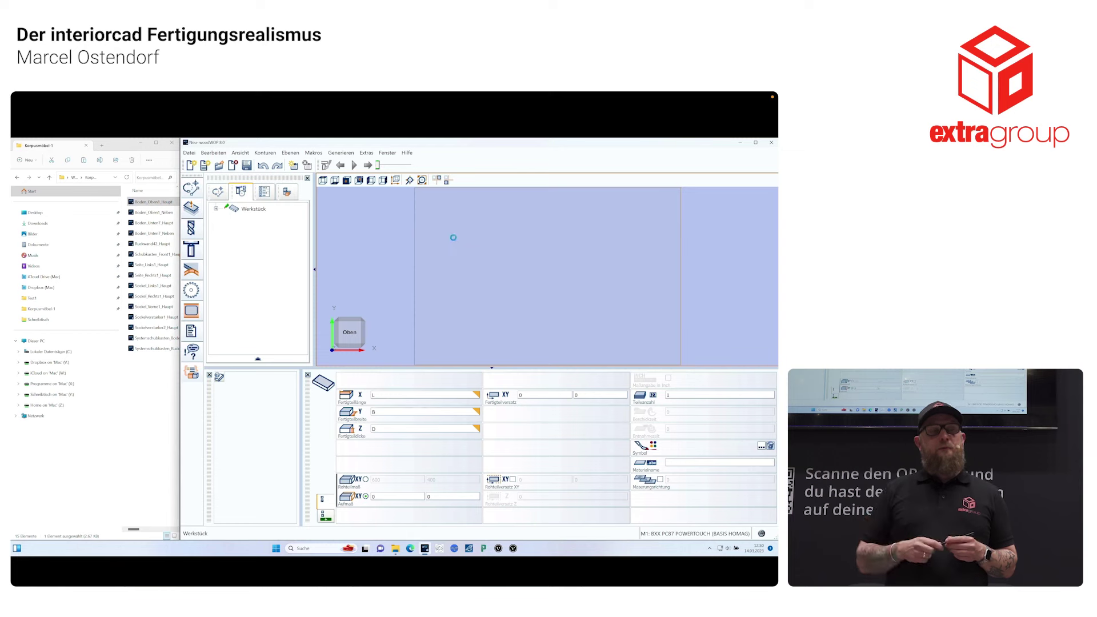
click(16, 178)
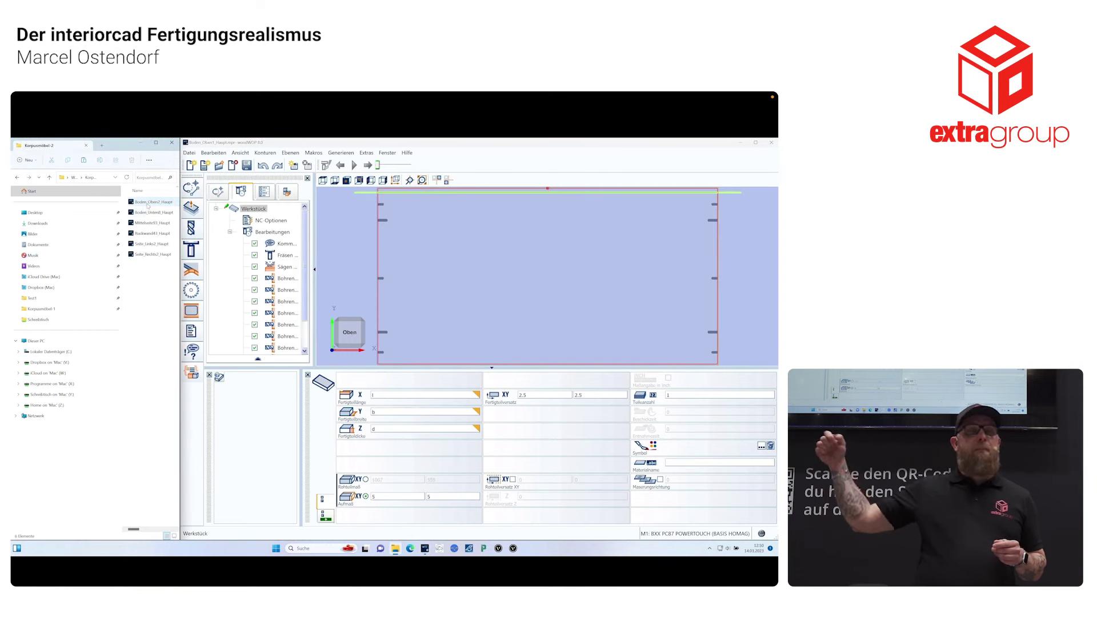